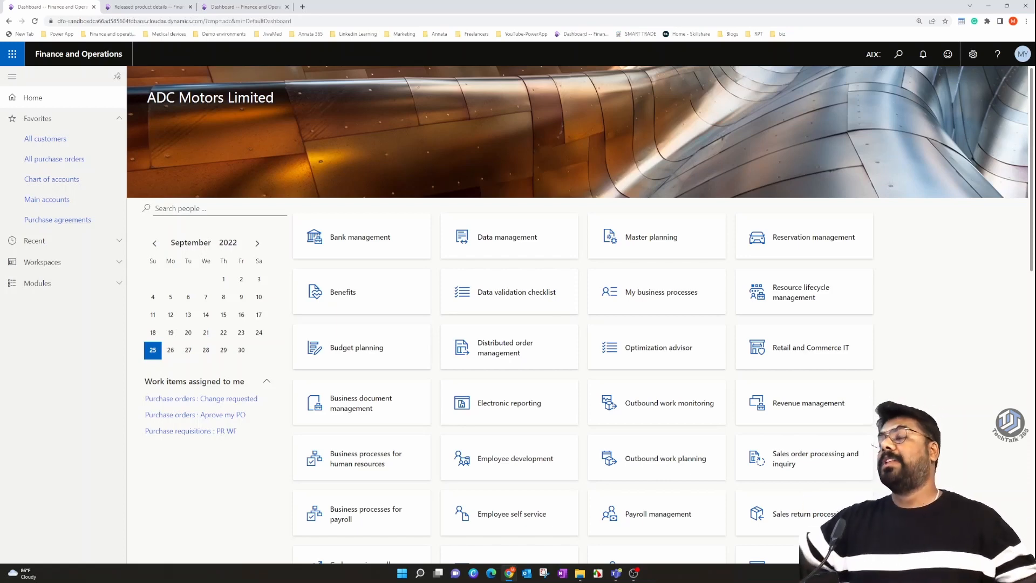
Open the tracking dimension groups setup in the Product information management module.
{"action": "left_click", "coordinate": [76, 282]}
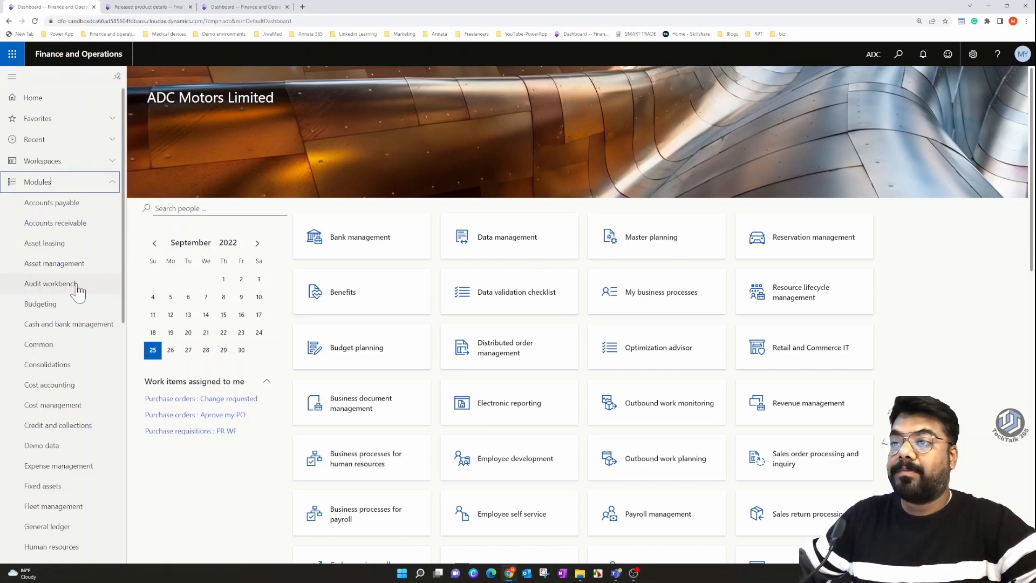
{"action": "scroll", "coordinate": [76, 291], "scroll_direction": "down", "scroll_amount": 6}
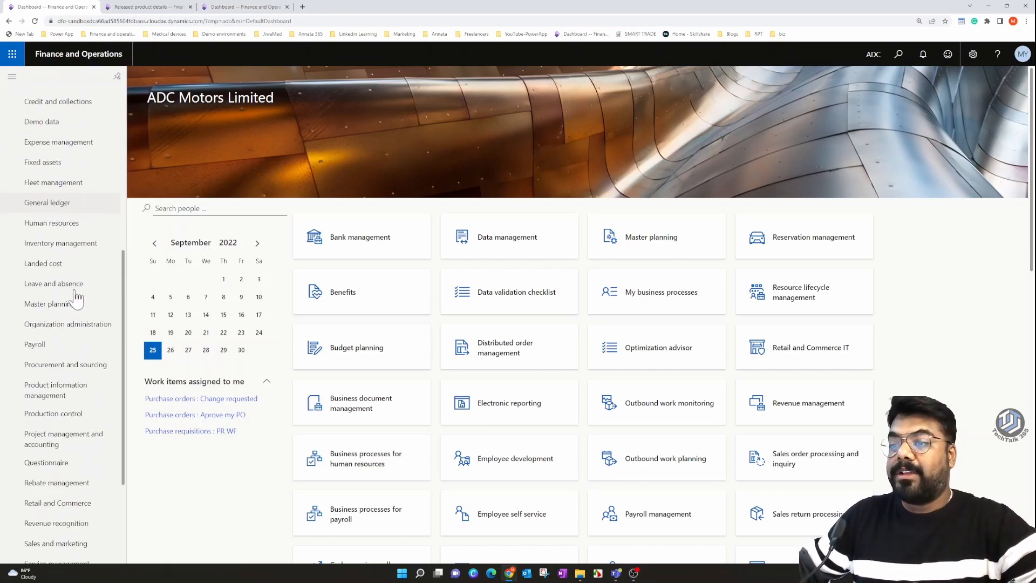
{"action": "left_click", "coordinate": [54, 389]}
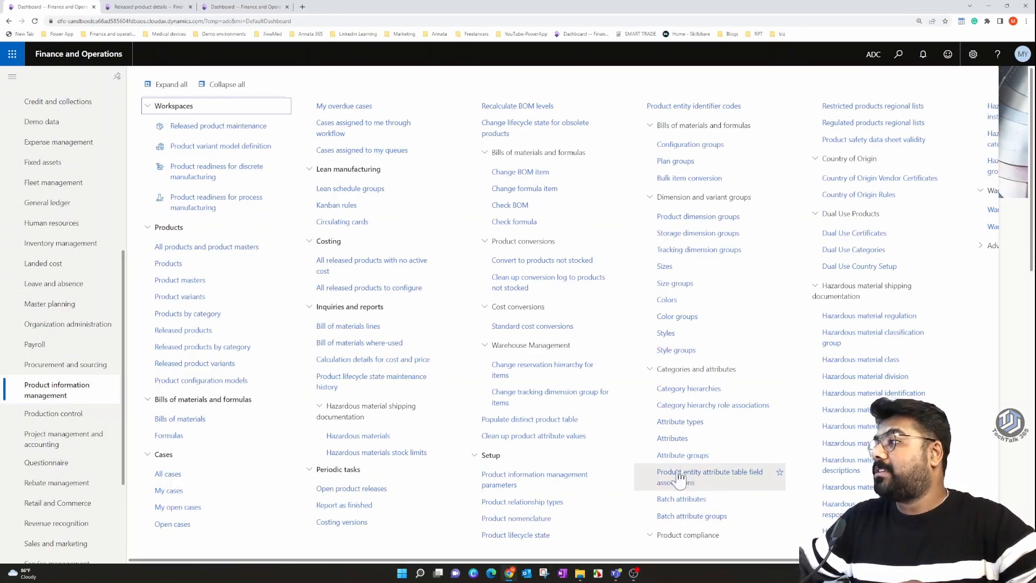
{"action": "left_click", "coordinate": [696, 253]}
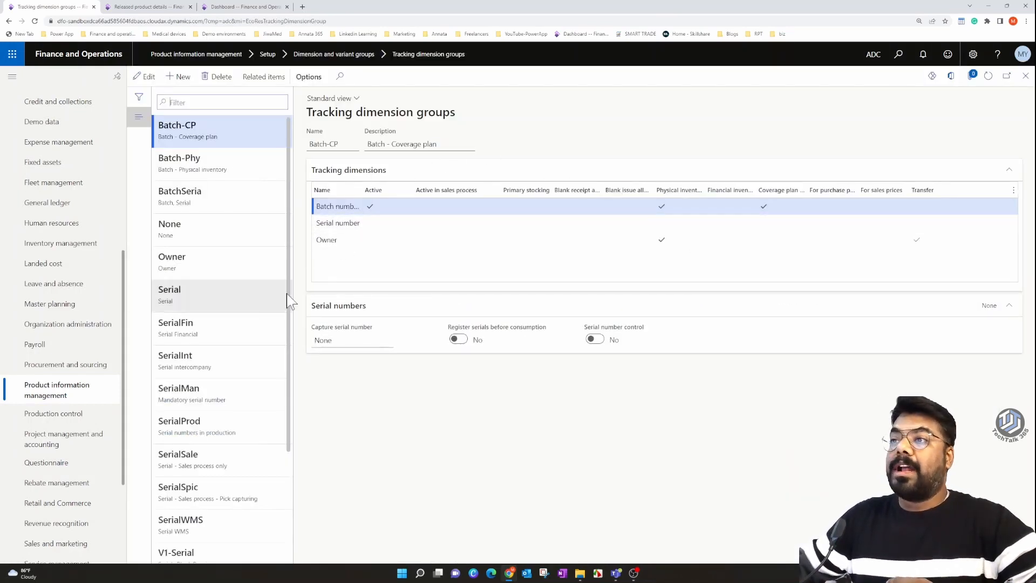
Create a new tracking dimension group named Test.
{"action": "left_click", "coordinate": [178, 77]}
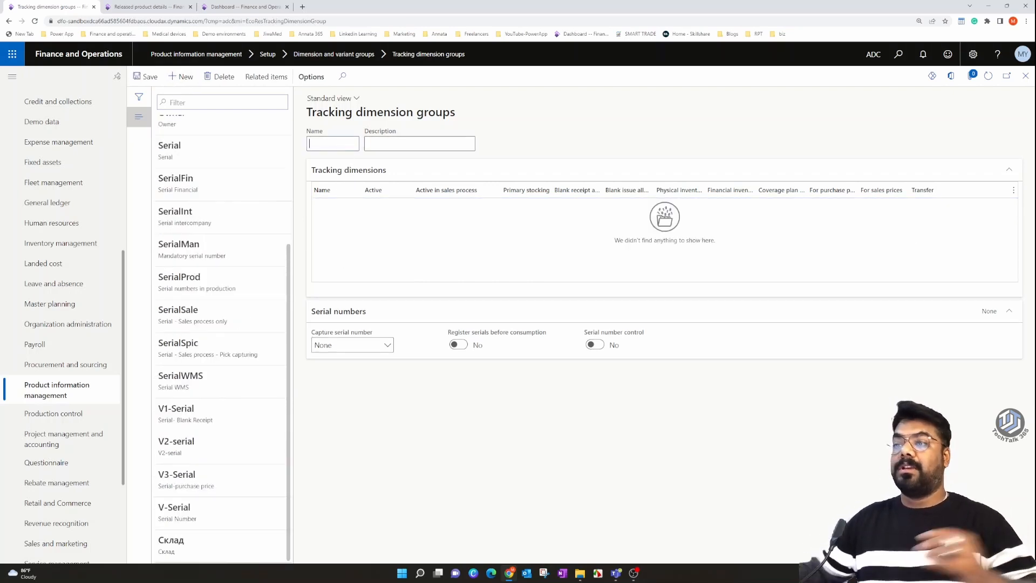
{"action": "type", "text": "Test"}
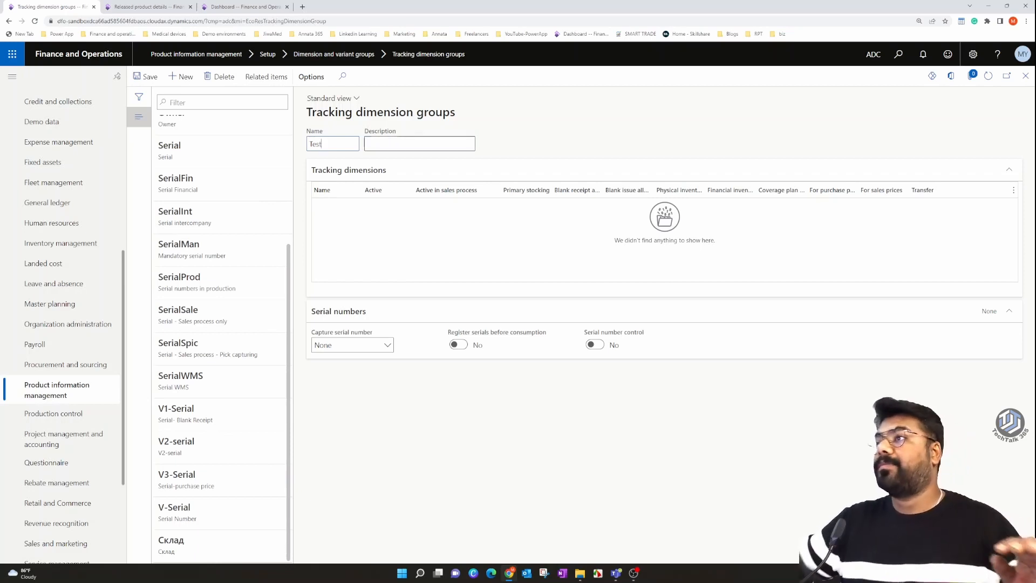
{"action": "left_click", "coordinate": [331, 191]}
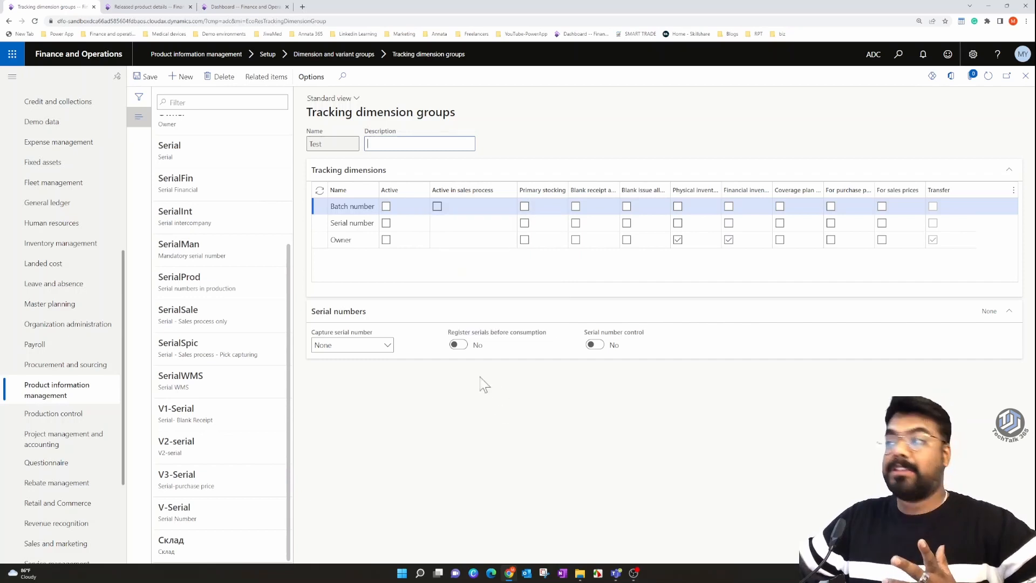
Activate the serial number dimension in the Test group and enable physical inventory for it.
{"action": "left_click", "coordinate": [385, 206]}
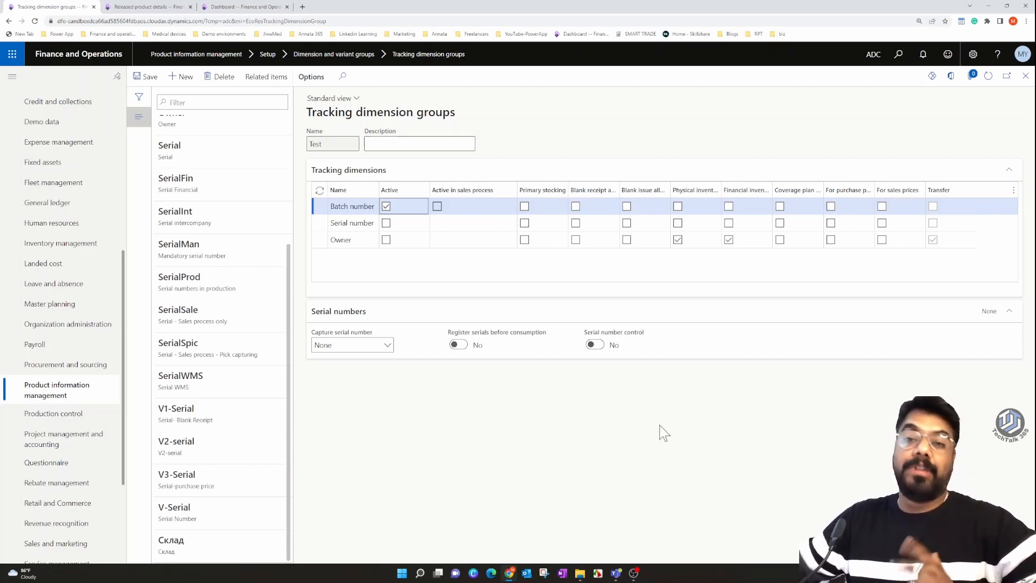
{"action": "left_click", "coordinate": [385, 206]}
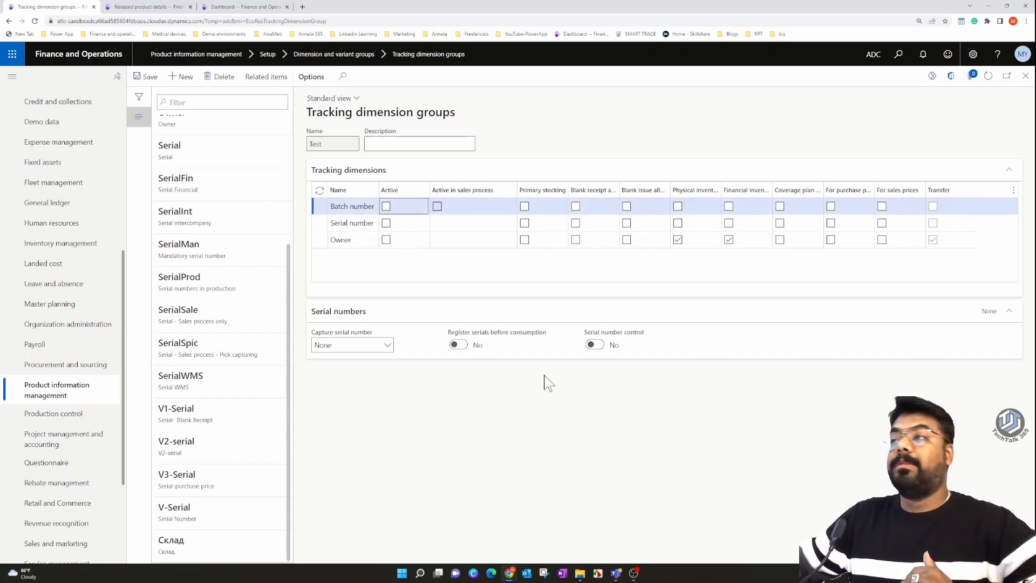
{"action": "left_click", "coordinate": [386, 222]}
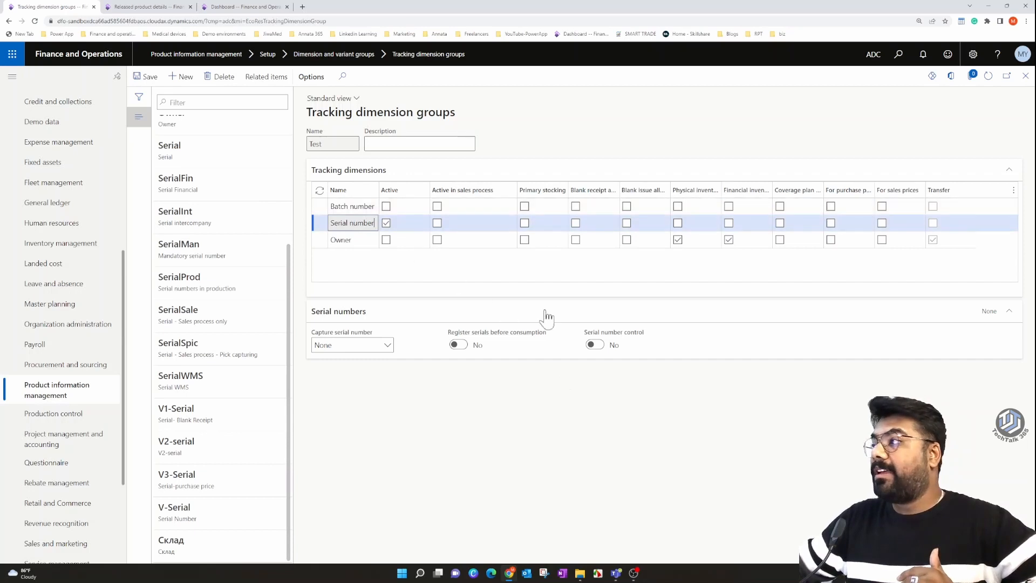
{"action": "left_click", "coordinate": [677, 223]}
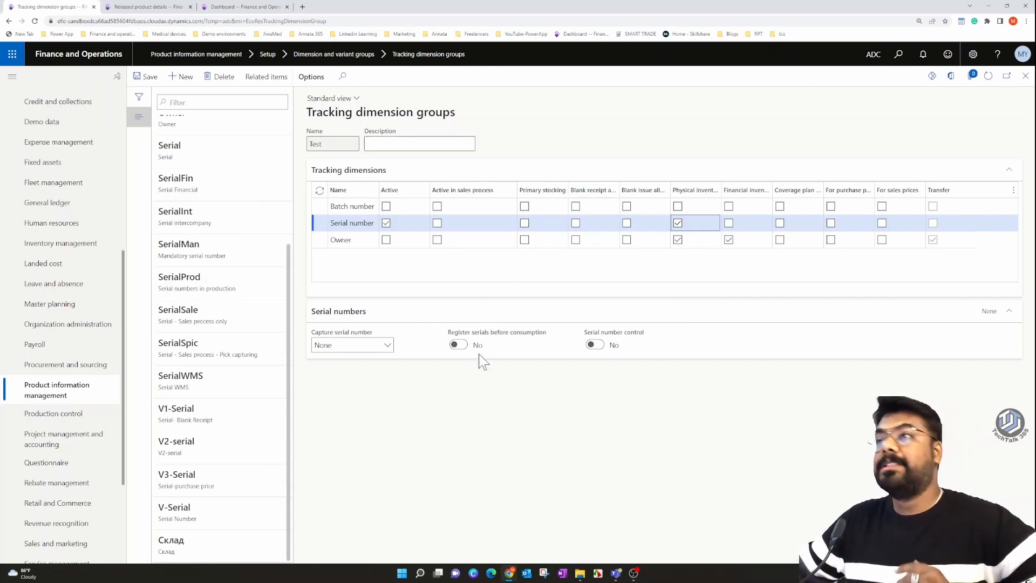
Delete the Test tracking dimension group.
{"action": "scroll", "coordinate": [219, 227], "scroll_direction": "up", "scroll_amount": 3}
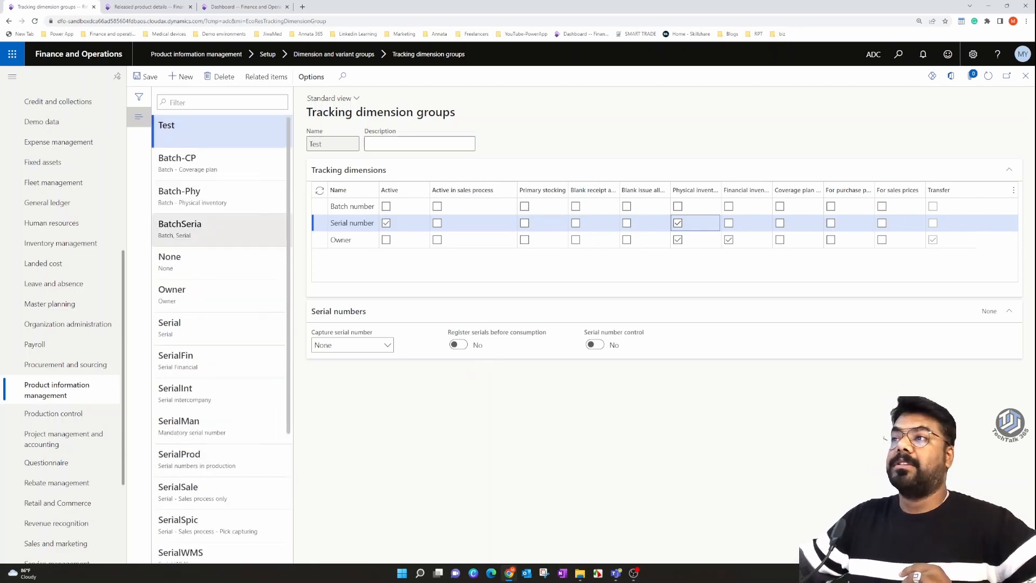
{"action": "left_click", "coordinate": [216, 77]}
{"action": "left_click", "coordinate": [615, 286]}
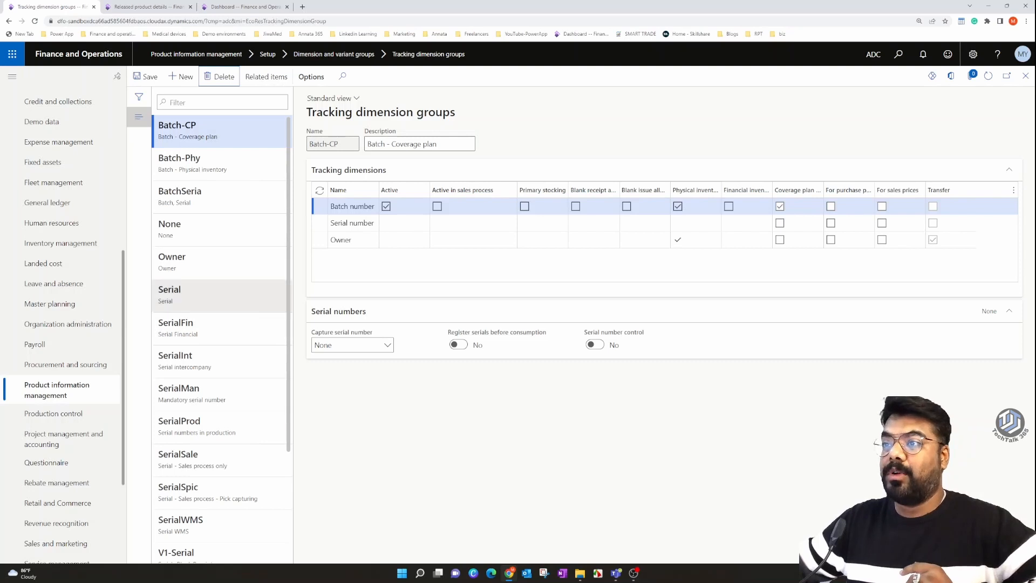
Check the Serial tracking dimension group's settings and the details of released product P-000102.
{"action": "left_click", "coordinate": [170, 294]}
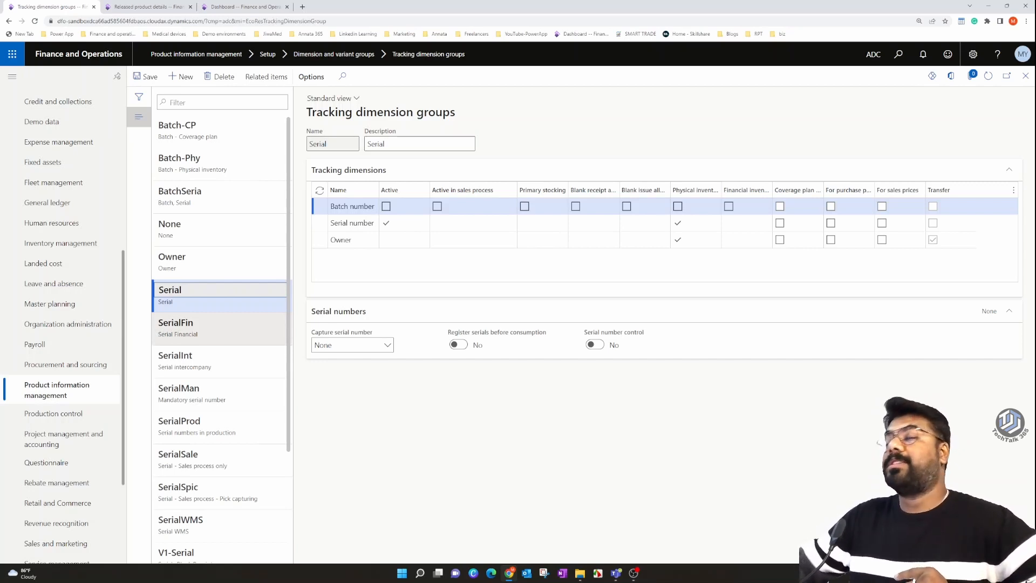
{"action": "left_click", "coordinate": [132, 7]}
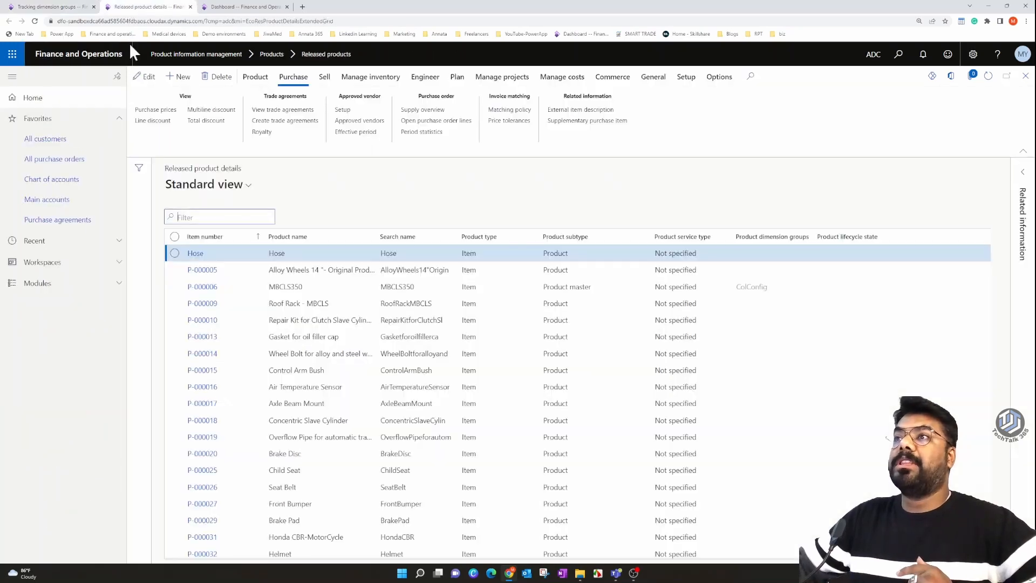
{"action": "scroll", "coordinate": [539, 405], "scroll_direction": "down", "scroll_amount": 10}
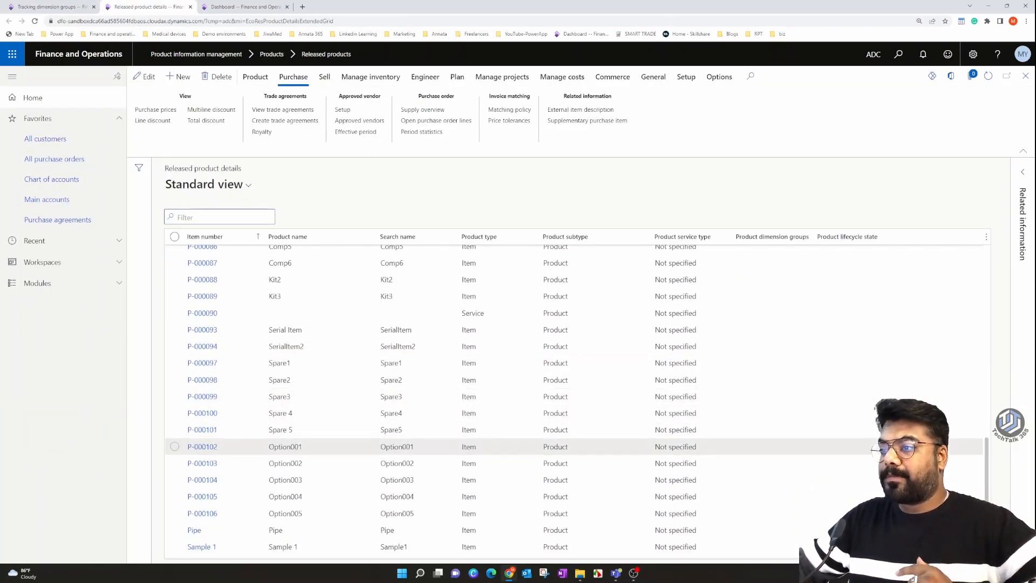
{"action": "left_click", "coordinate": [223, 448]}
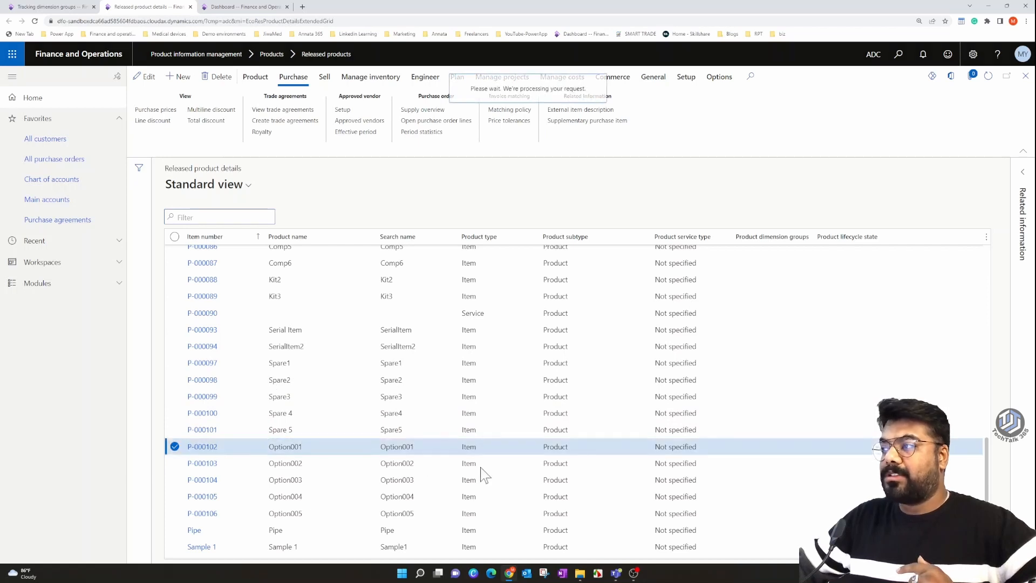
{"action": "left_click", "coordinate": [204, 447]}
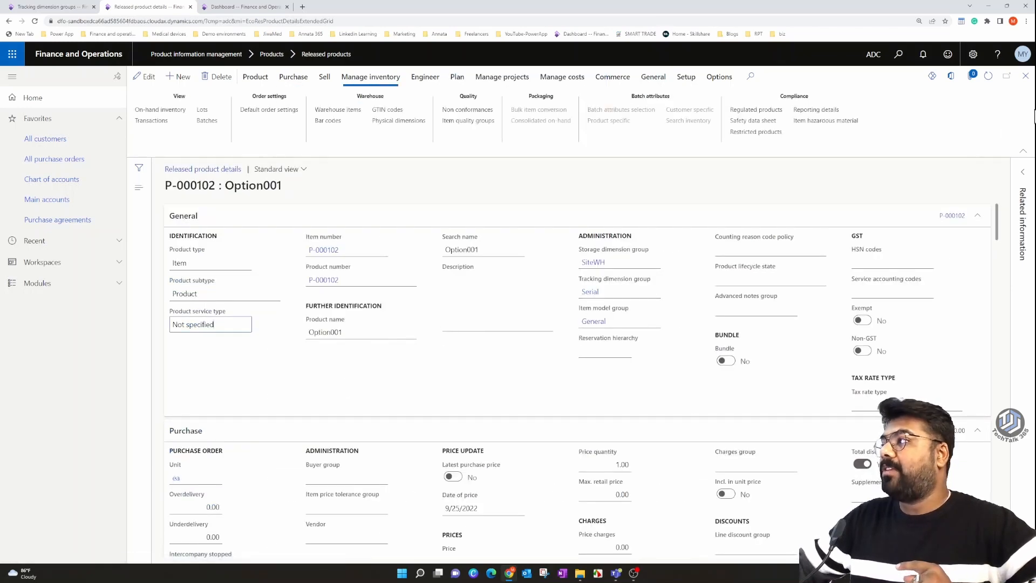
Return to the released products list and copy the item number P-000102.
{"action": "key", "text": "Escape"}
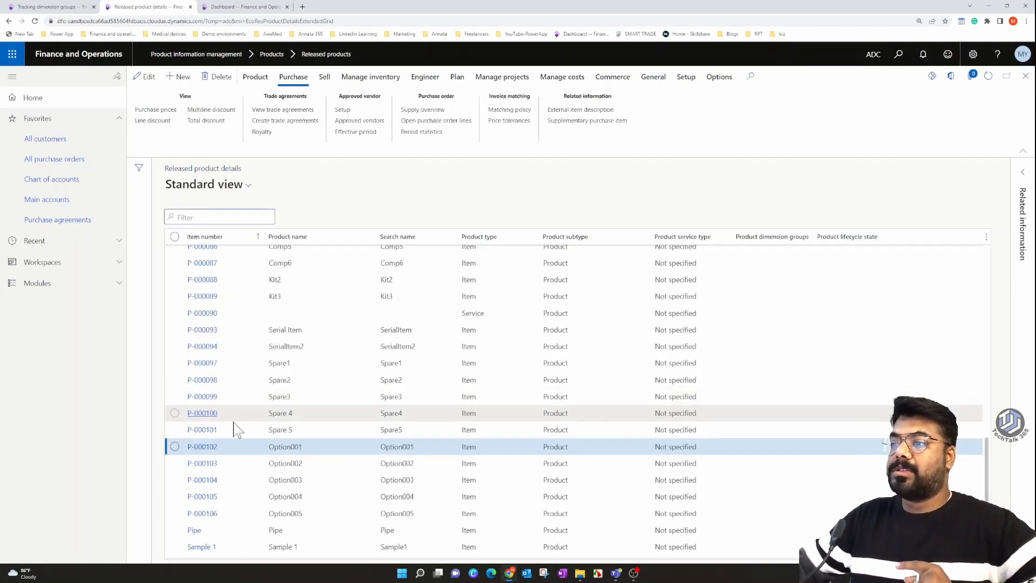
{"action": "right_click", "coordinate": [199, 454]}
{"action": "left_click", "coordinate": [212, 462]}
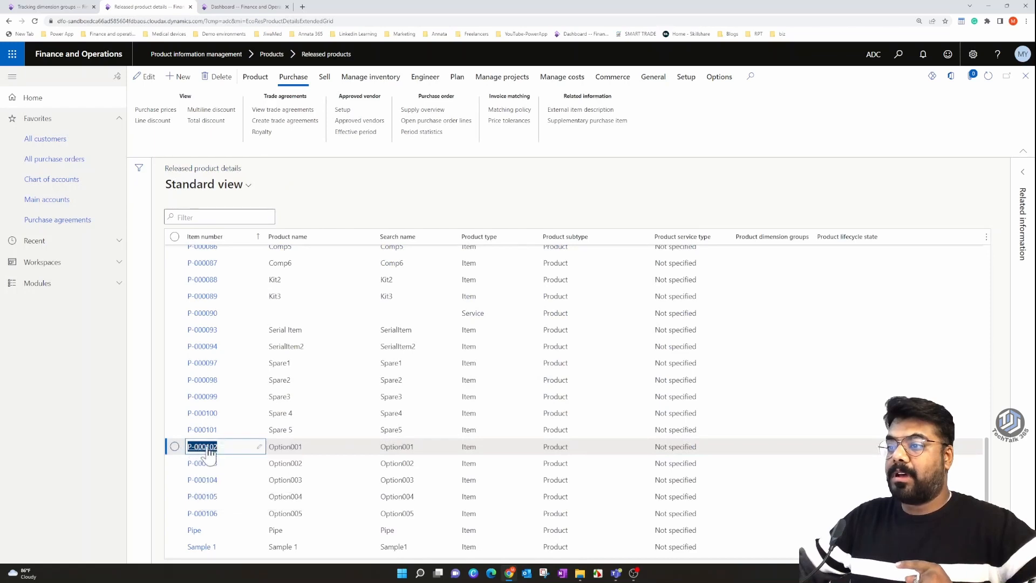
Open the list of all purchase orders in the Procurement and sourcing module, using the dashboard browser tab.
{"action": "left_click", "coordinate": [244, 6]}
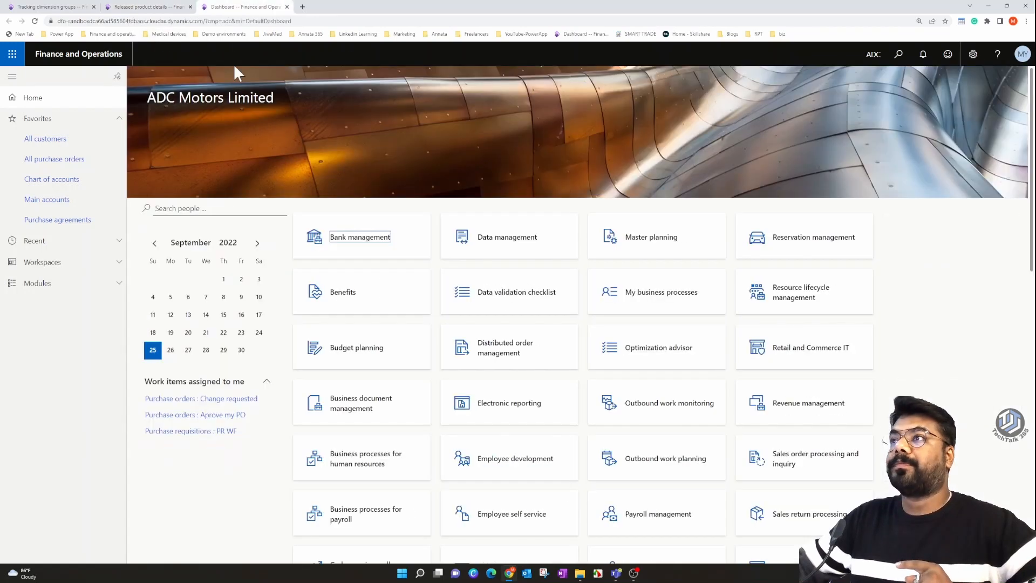
{"action": "left_click", "coordinate": [39, 286]}
{"action": "scroll", "coordinate": [70, 369], "scroll_direction": "down", "scroll_amount": 5}
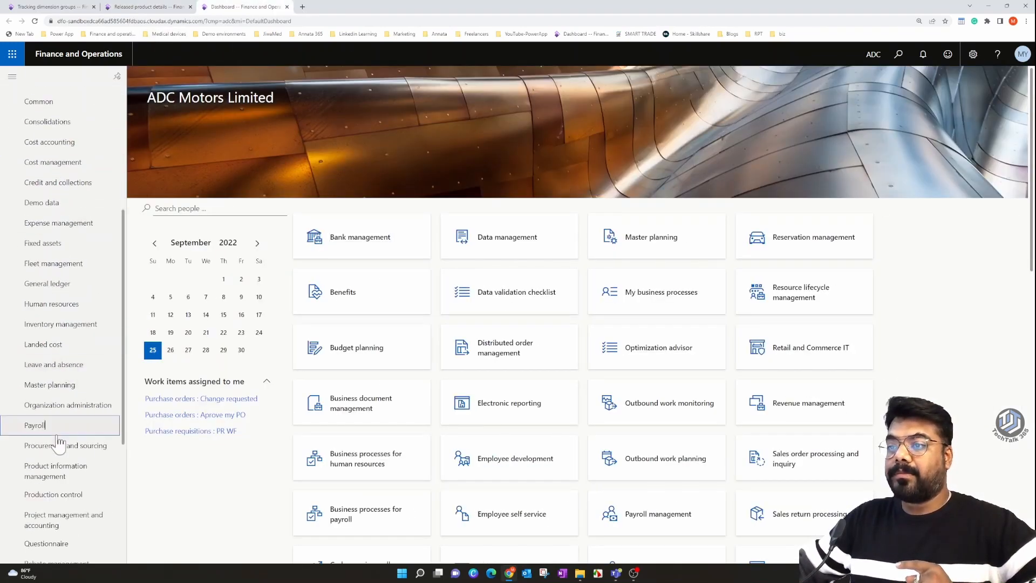
{"action": "left_click", "coordinate": [54, 445]}
{"action": "left_click", "coordinate": [204, 144]}
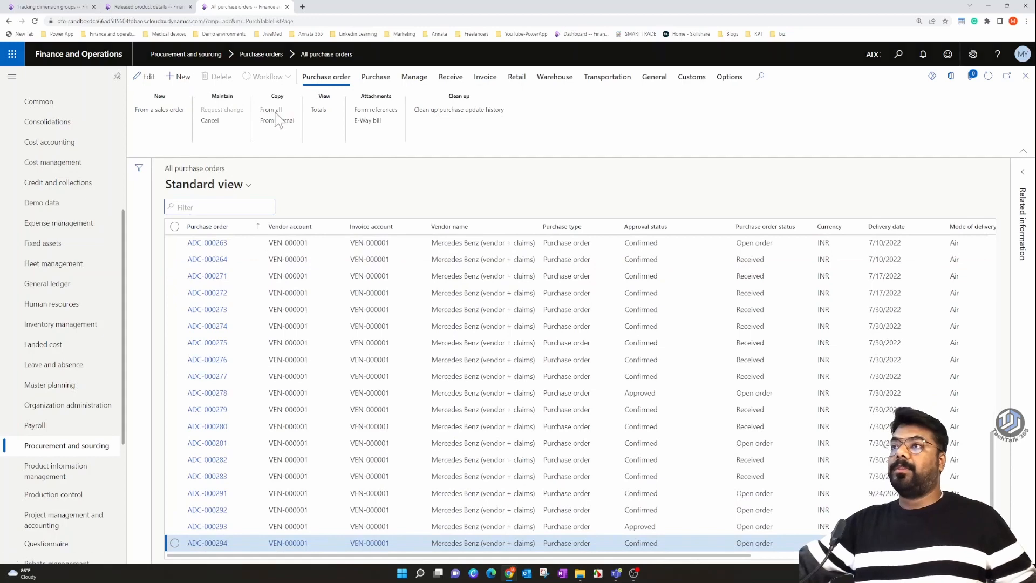
Create a purchase order for the Mercedes Benz (vendor + claims) vendor with warehouse CS.
{"action": "left_click", "coordinate": [183, 77]}
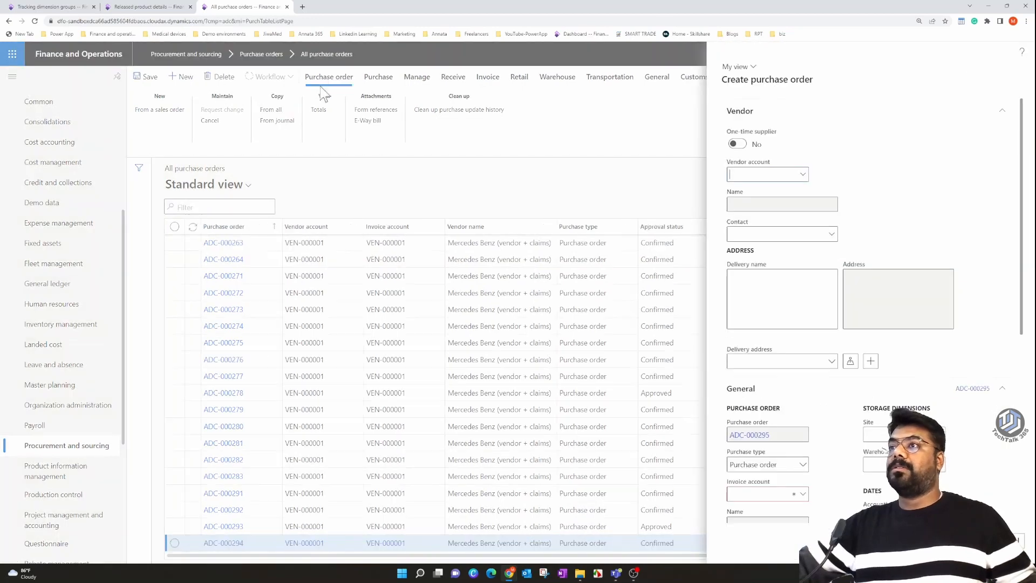
{"action": "left_click", "coordinate": [803, 175]}
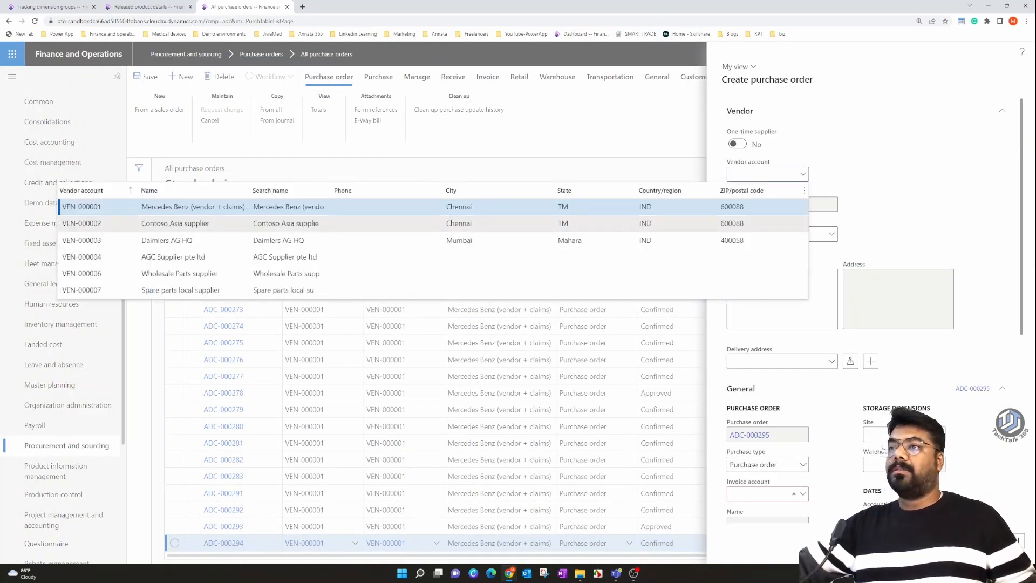
{"action": "left_click", "coordinate": [402, 208]}
{"action": "scroll", "coordinate": [876, 340], "scroll_direction": "down", "scroll_amount": 2}
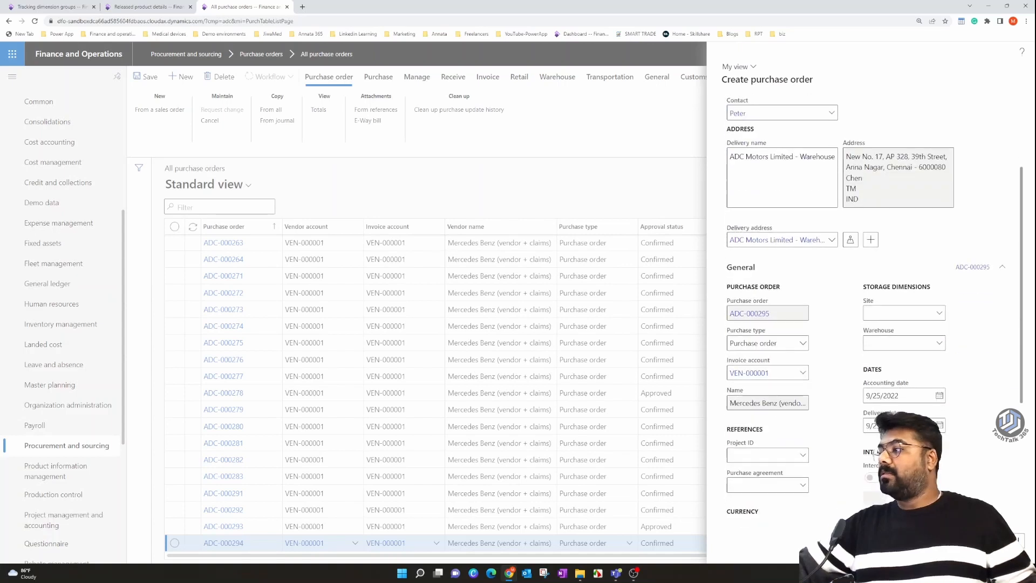
{"action": "left_click", "coordinate": [938, 343]}
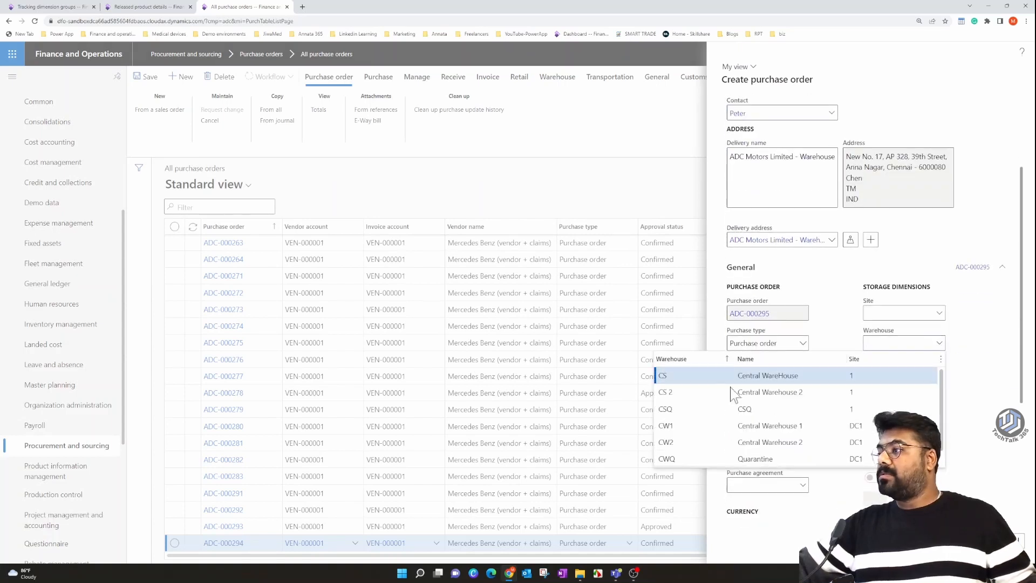
{"action": "left_click", "coordinate": [734, 376]}
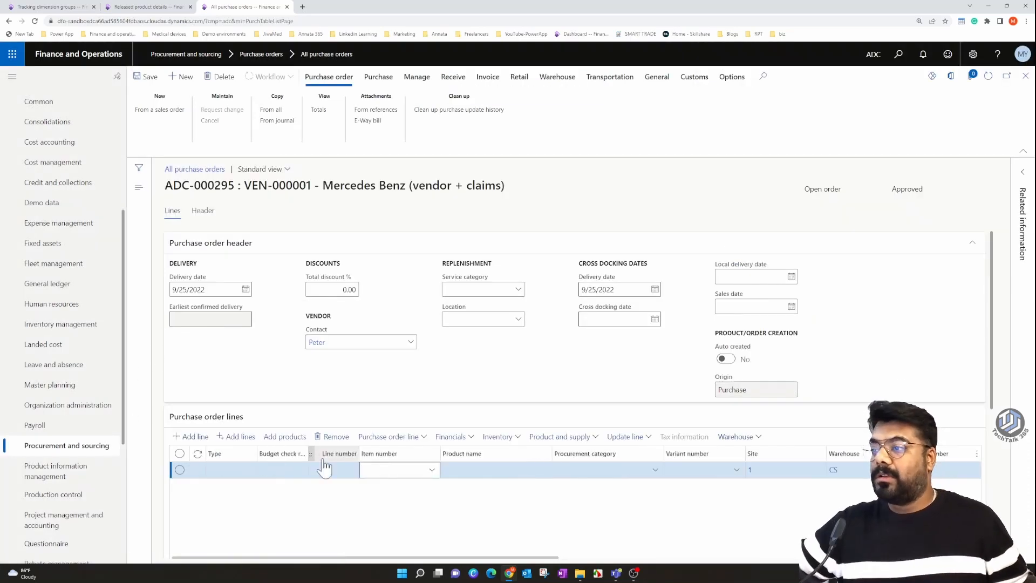
Enter item P-000102 on the purchase order line and set its quantity to 2.
{"action": "type", "text": "P-000102"}
{"action": "left_click", "coordinate": [392, 492]}
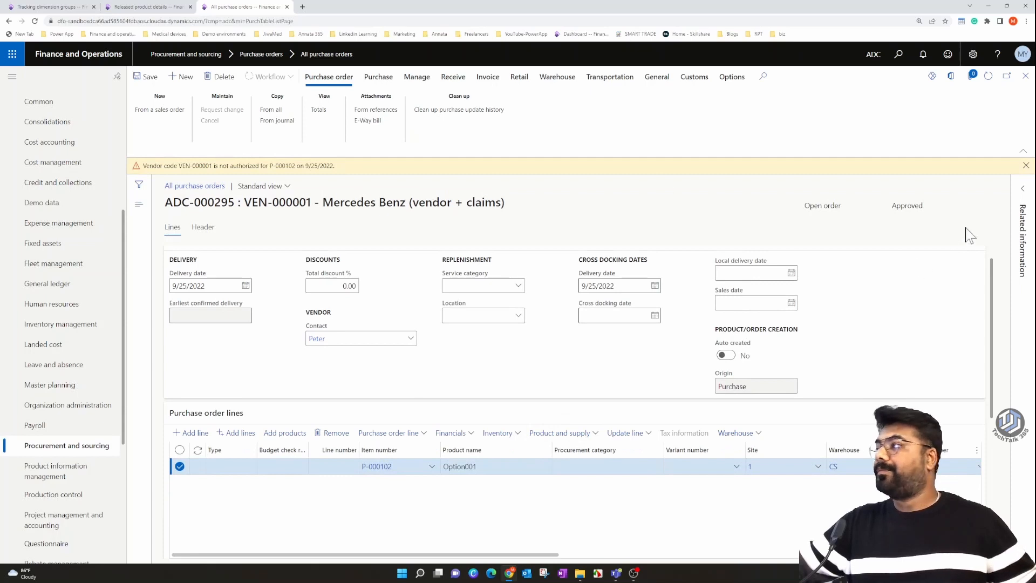
{"action": "left_click", "coordinate": [1025, 165]}
{"action": "scroll", "coordinate": [674, 442], "scroll_direction": "down", "scroll_amount": 2}
{"action": "left_click_drag", "start_coordinate": [551, 457], "coordinate": [668, 457]}
{"action": "left_click", "coordinate": [886, 370]}
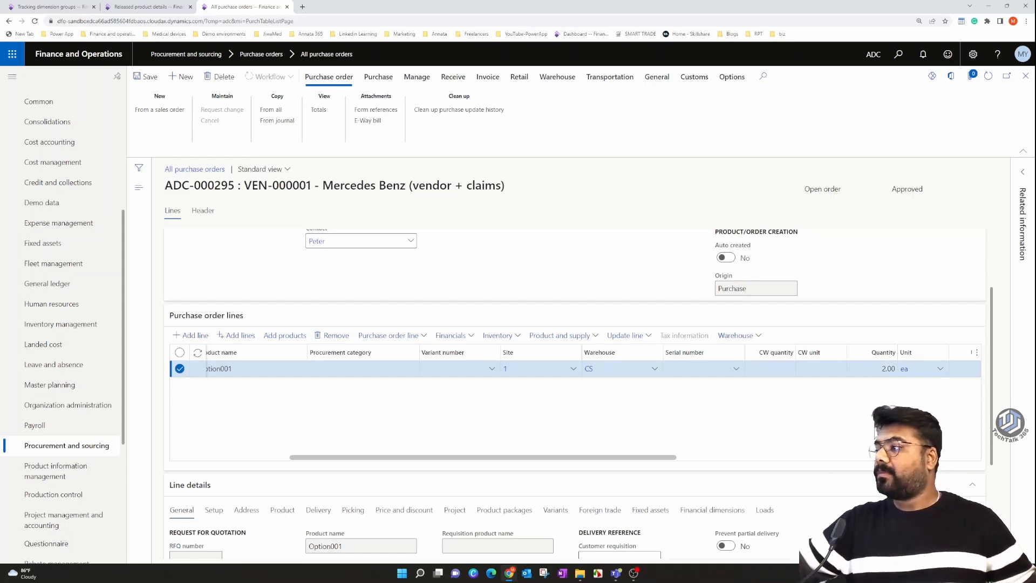
View the product and tracking dimensions in the order line's details.
{"action": "scroll", "coordinate": [537, 464], "scroll_direction": "down", "scroll_amount": 2}
{"action": "left_click", "coordinate": [273, 393]}
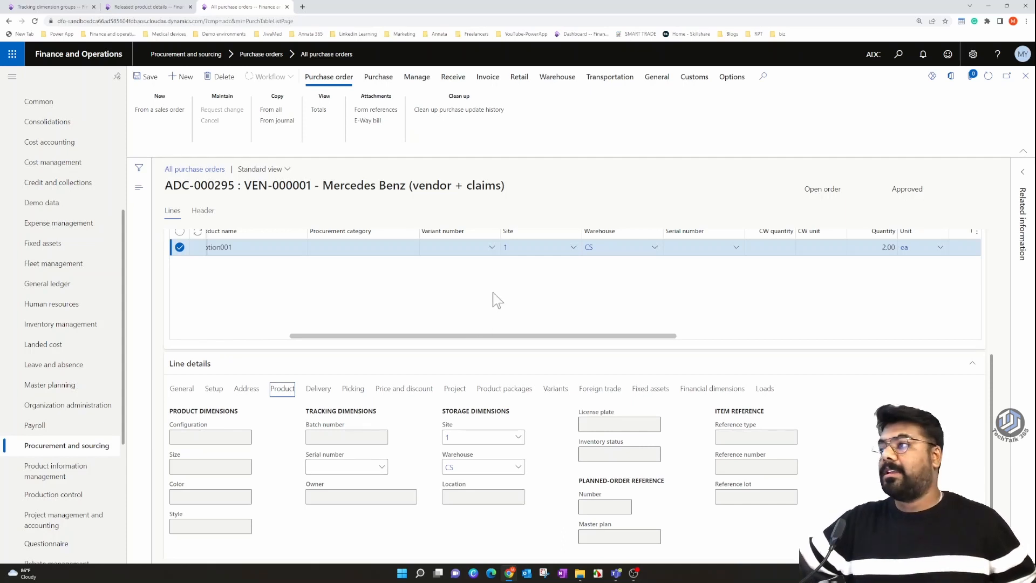
{"action": "scroll", "coordinate": [542, 340], "scroll_direction": "up", "scroll_amount": 2}
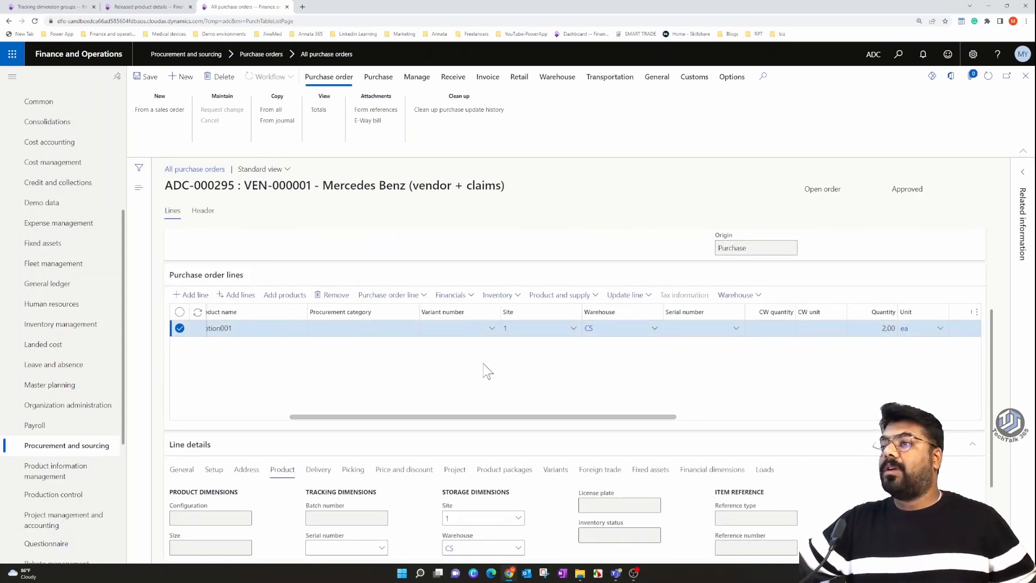
Confirm the purchase order and dismiss the resulting notifications.
{"action": "mouse_move", "coordinate": [569, 416]}
{"action": "left_mouse_down"}
{"action": "mouse_move", "coordinate": [462, 417]}
{"action": "mouse_move", "coordinate": [588, 413]}
{"action": "left_mouse_up"}
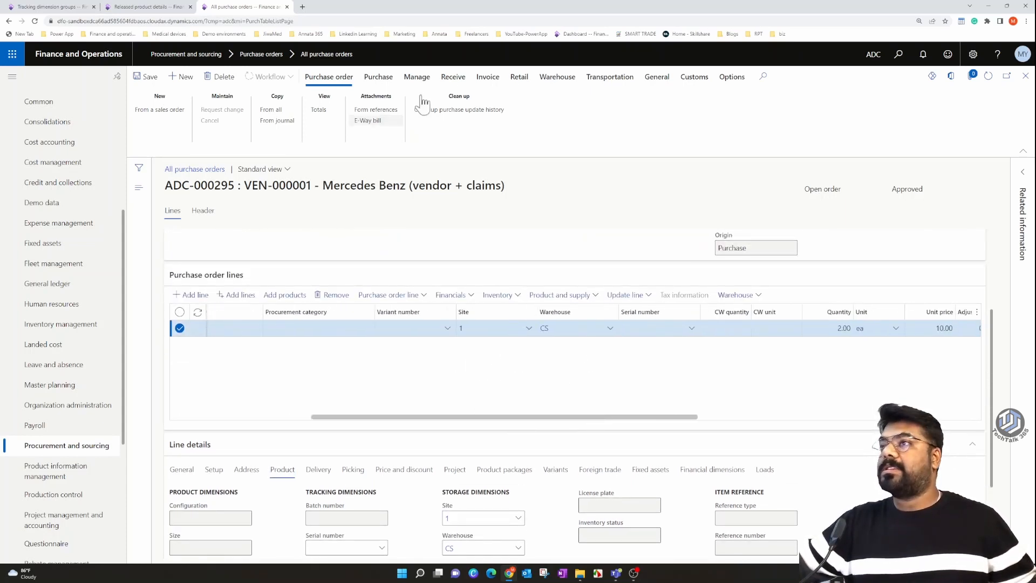
{"action": "left_click", "coordinate": [378, 77]}
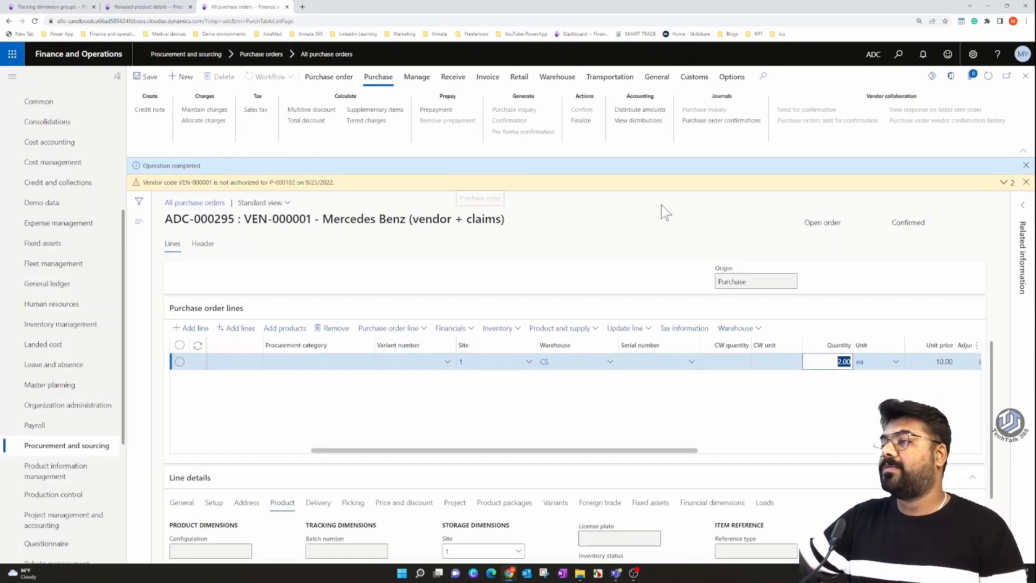
{"action": "left_click", "coordinate": [1026, 182]}
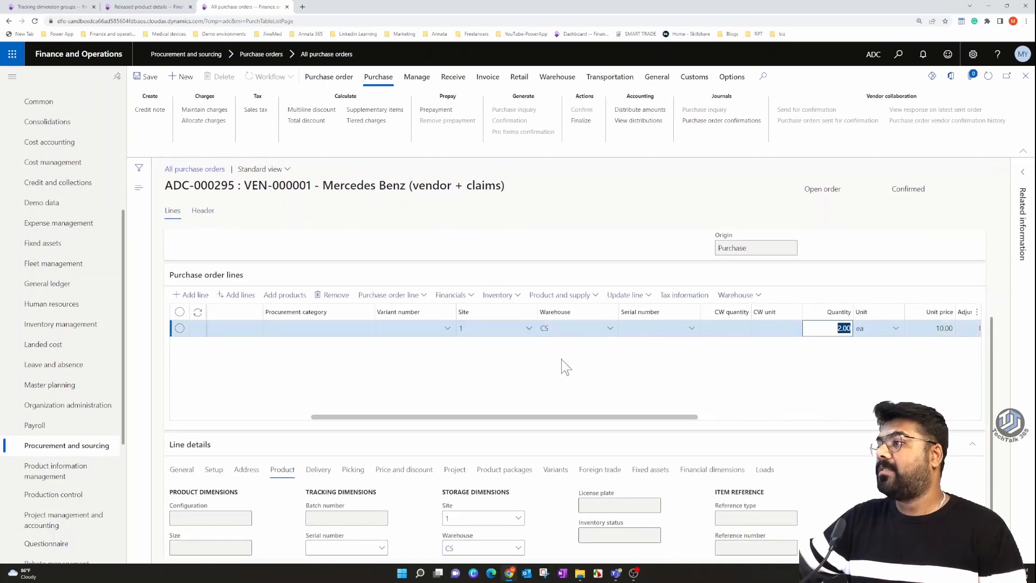
Register the two units of item P-000102 on the purchase order line under serial number T000001 and confirm the registration.
{"action": "left_click", "coordinate": [652, 296]}
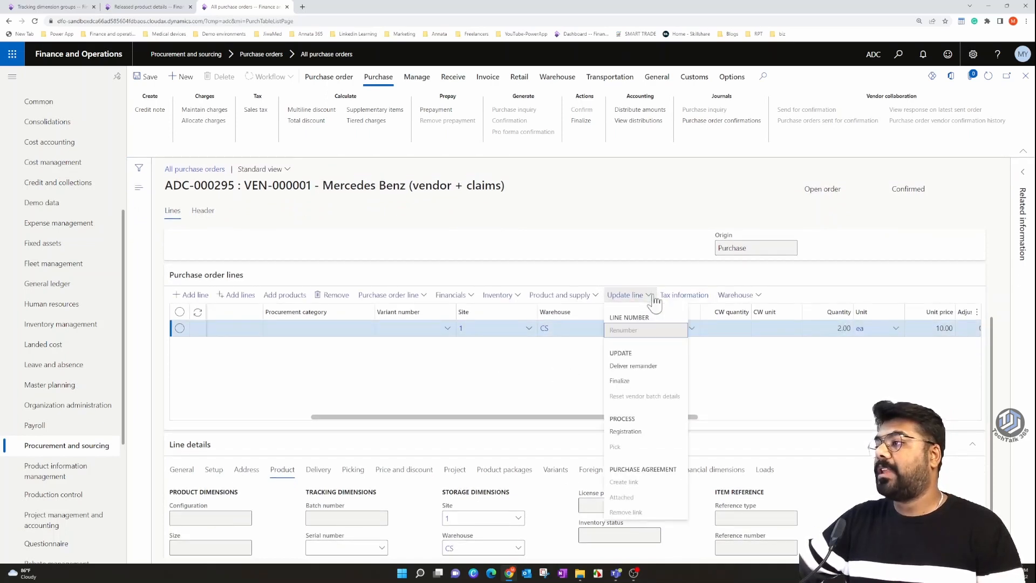
{"action": "left_click", "coordinate": [649, 434]}
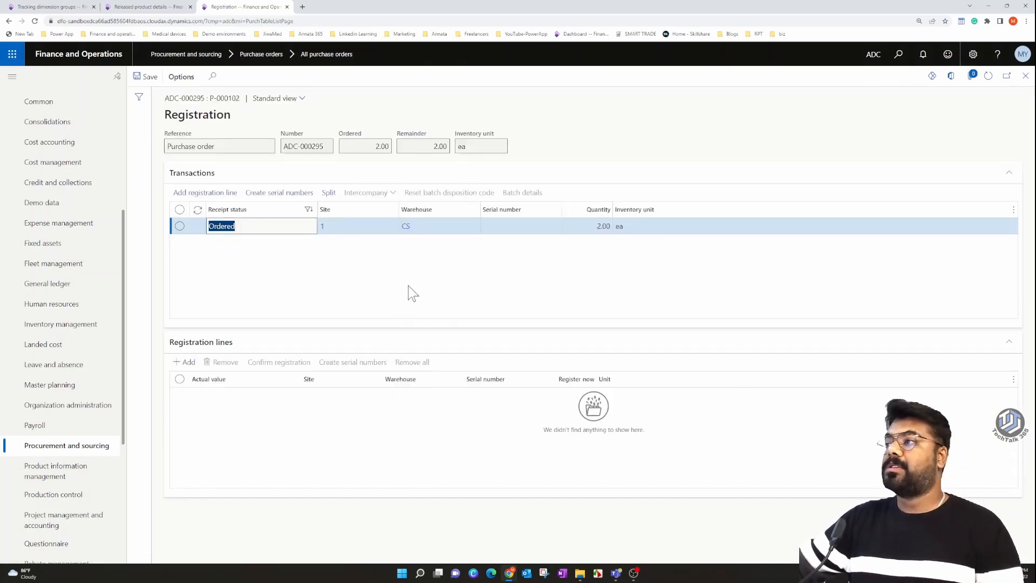
{"action": "left_click", "coordinate": [214, 193]}
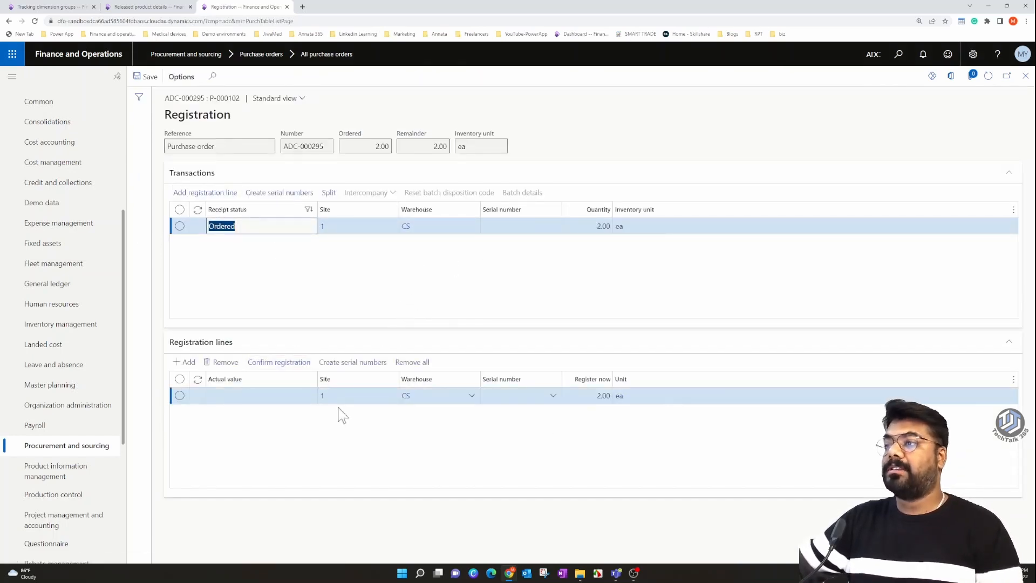
{"action": "left_click", "coordinate": [516, 396]}
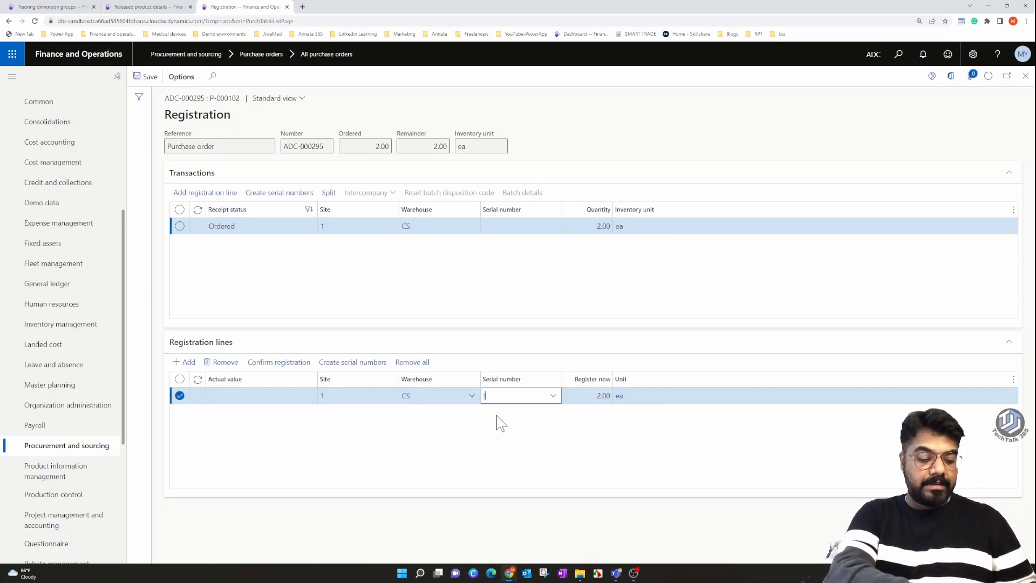
{"action": "type", "text": "t00"}
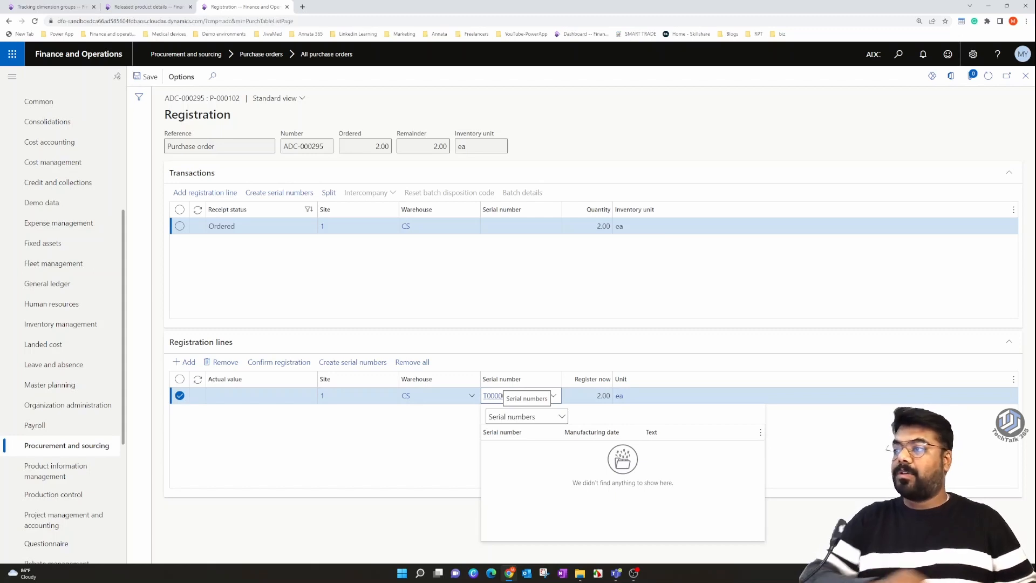
{"action": "left_click", "coordinate": [416, 426]}
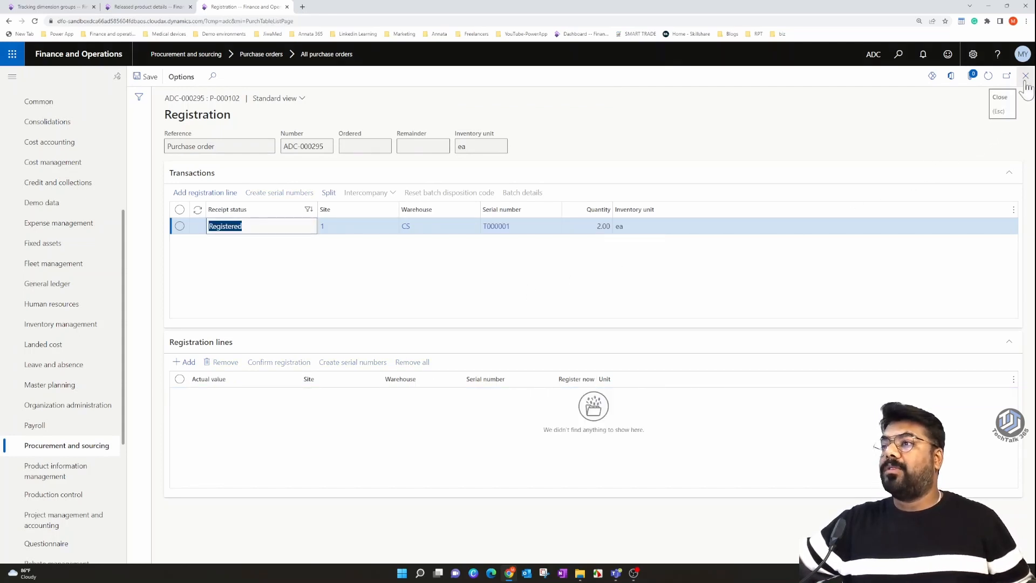
{"action": "left_click", "coordinate": [1025, 78]}
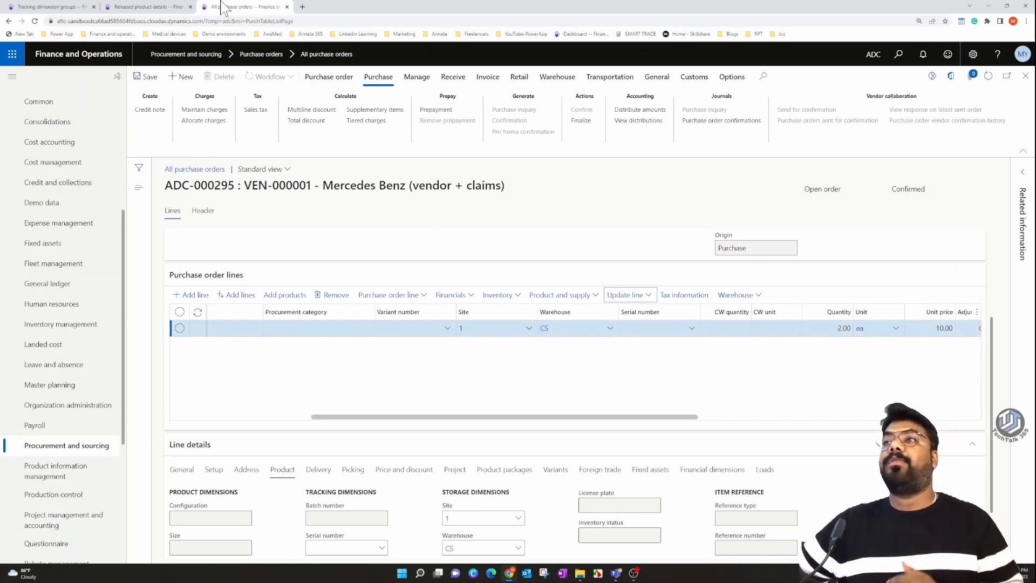
View the on-hand inventory of item P-000102 by serial number from the released products list.
{"action": "left_click", "coordinate": [143, 7]}
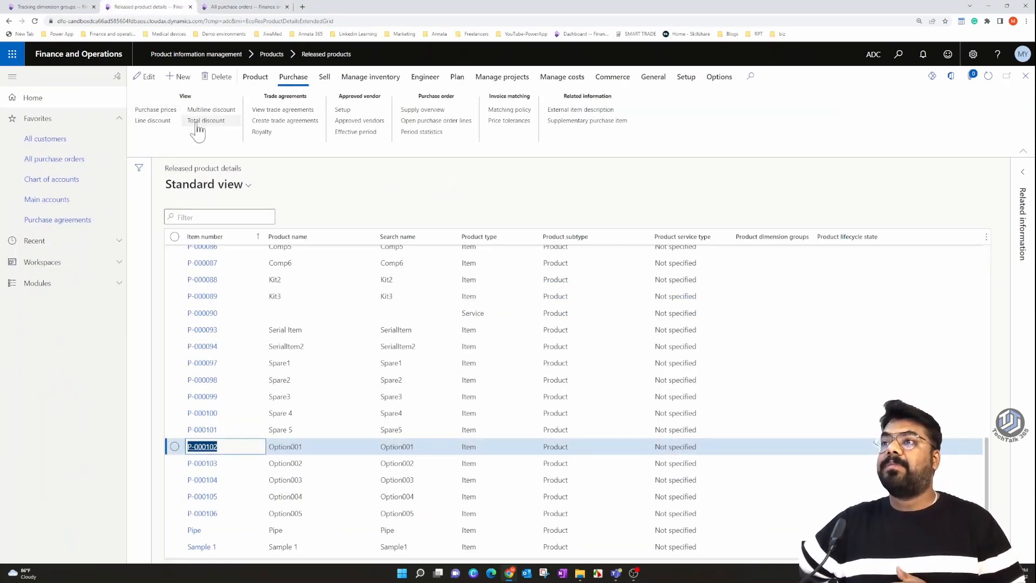
{"action": "left_click", "coordinate": [371, 77]}
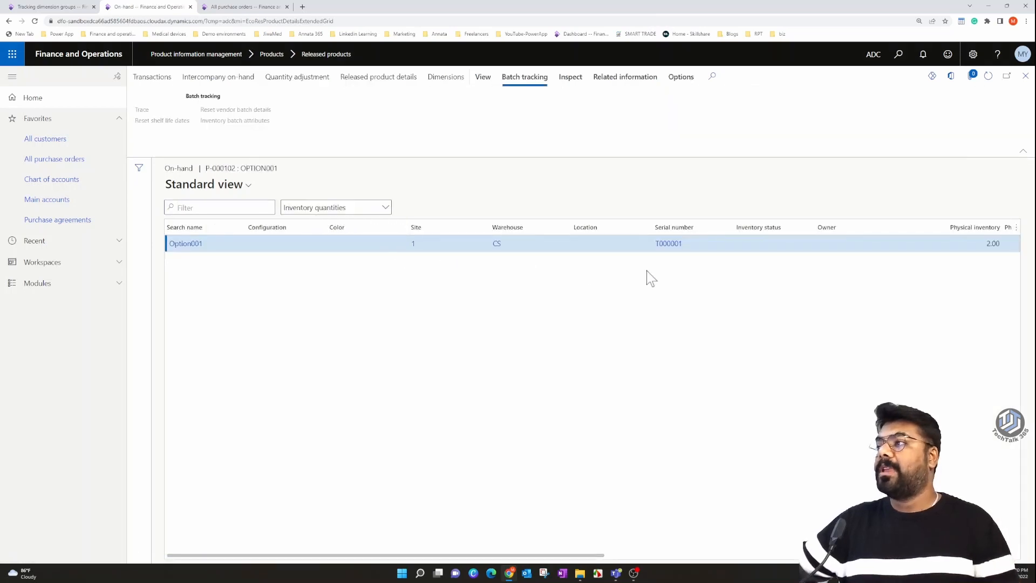
{"action": "left_click", "coordinate": [1024, 75]}
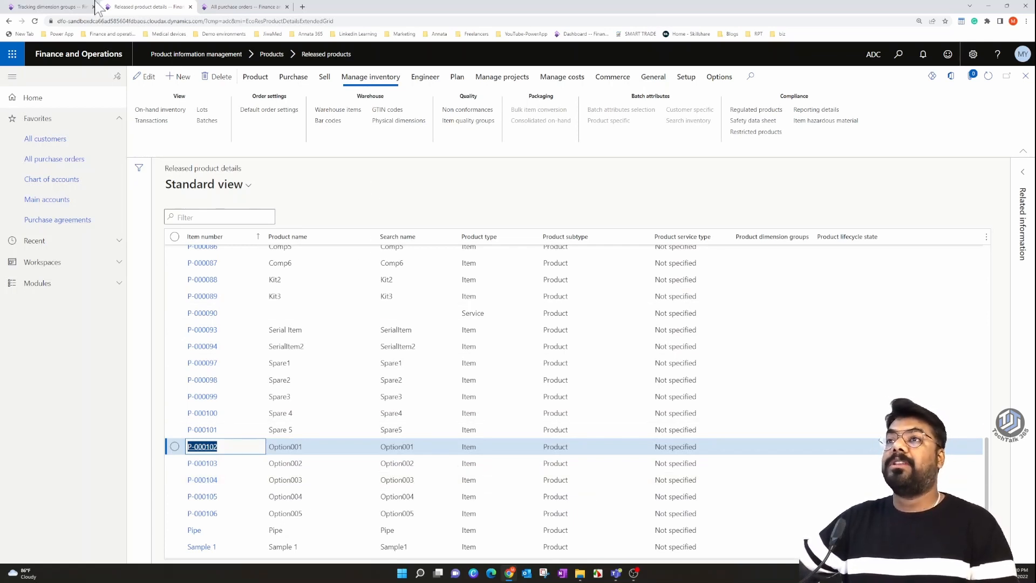
Examine the V-Serial tracking dimension group's serial number control setting.
{"action": "left_click", "coordinate": [54, 7]}
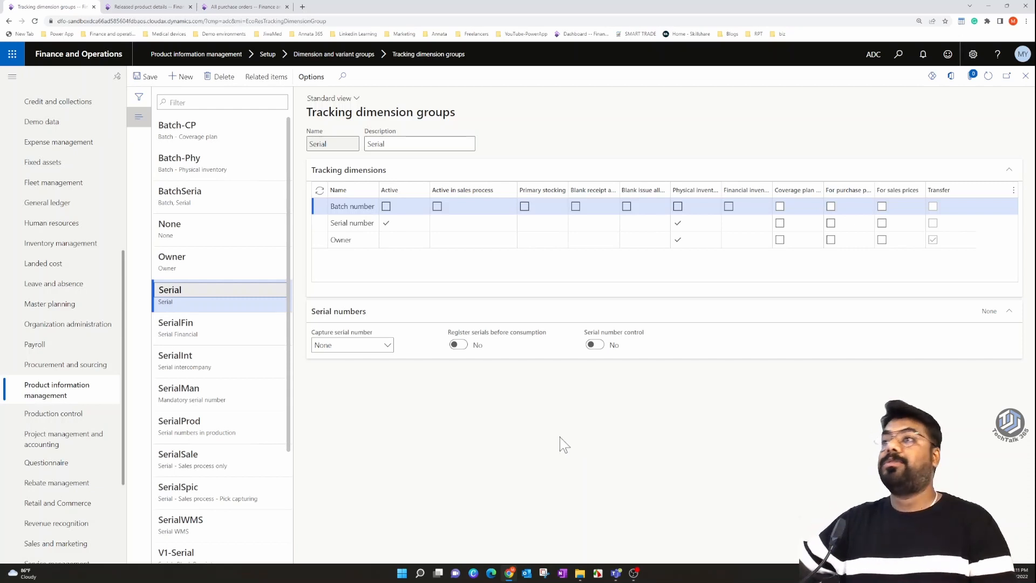
{"action": "scroll", "coordinate": [273, 377], "scroll_direction": "down", "scroll_amount": 3}
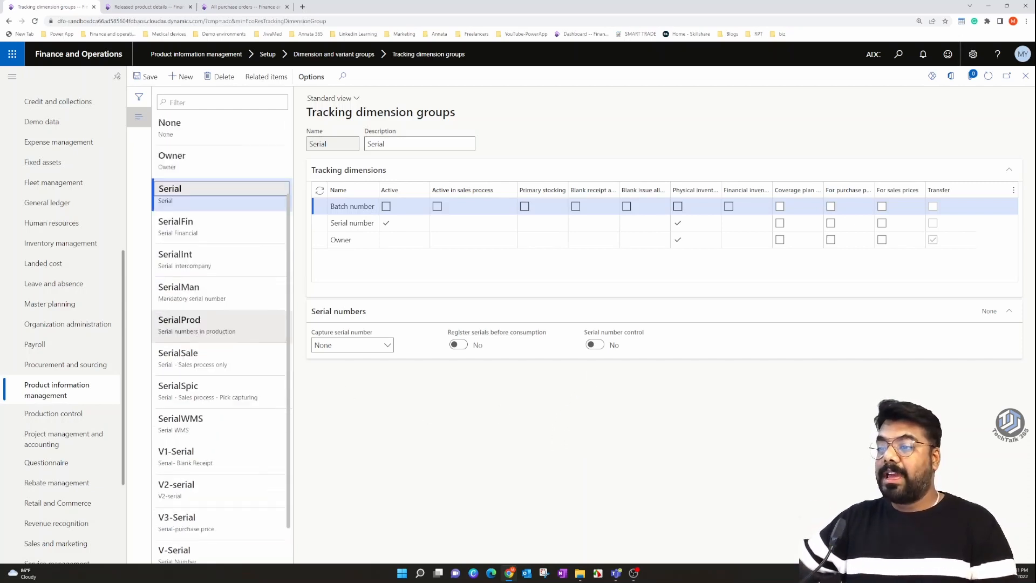
{"action": "left_click", "coordinate": [226, 508]}
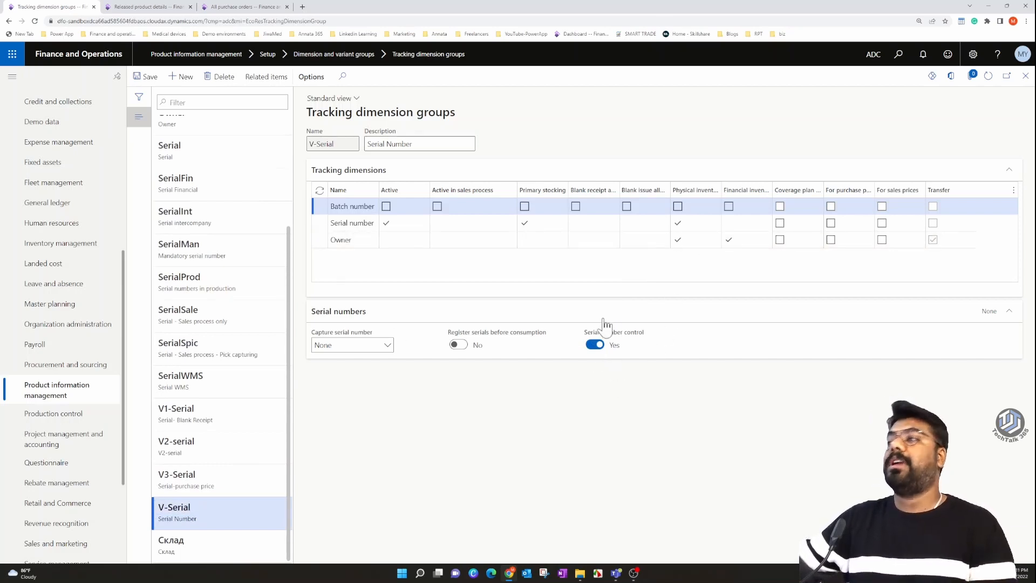
{"action": "mouse_move", "coordinate": [603, 337]}
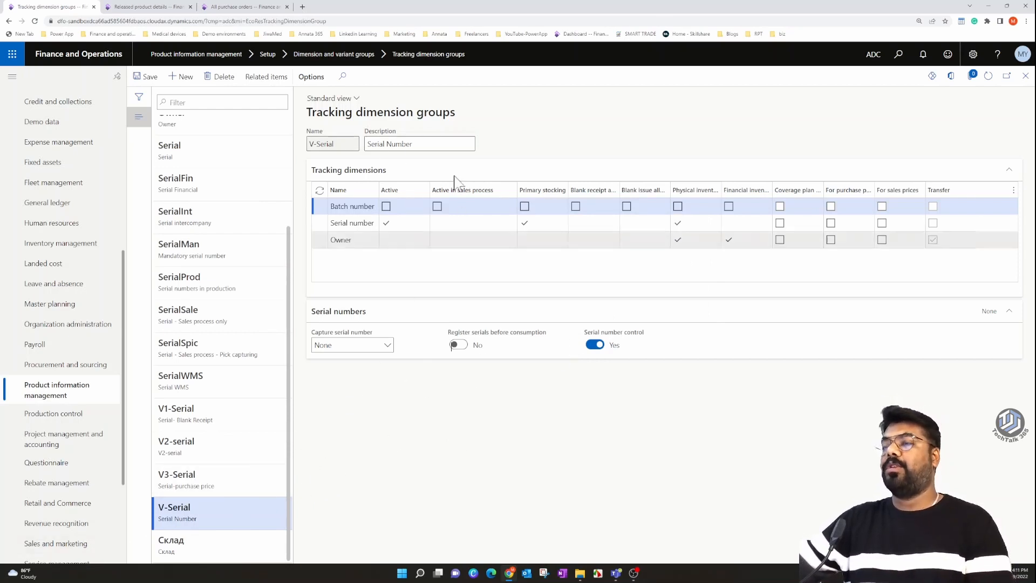
Add a second line for item P-000103 to the purchase order, save it and dismiss the warning.
{"action": "left_click", "coordinate": [145, 7]}
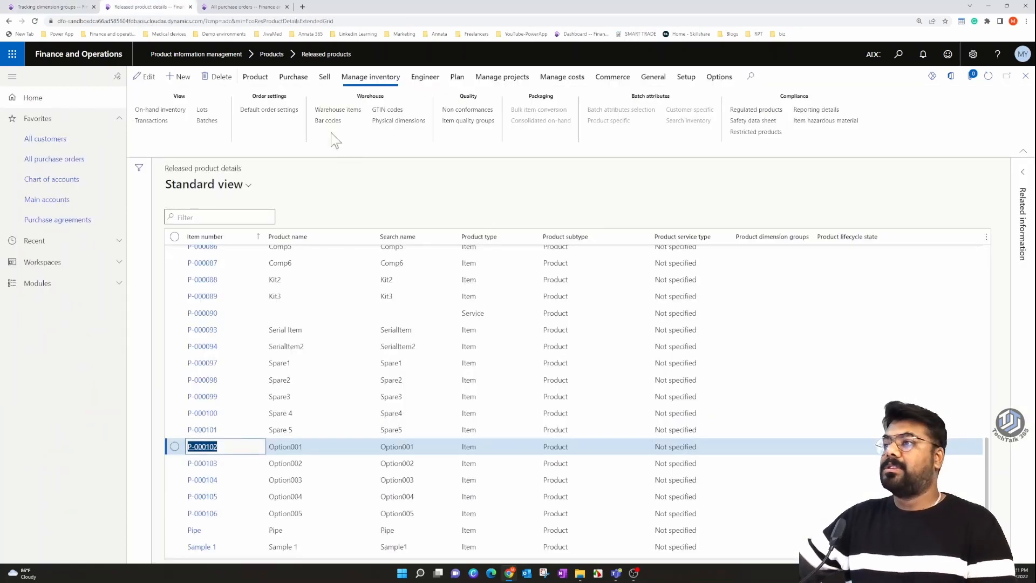
{"action": "left_click", "coordinate": [252, 9]}
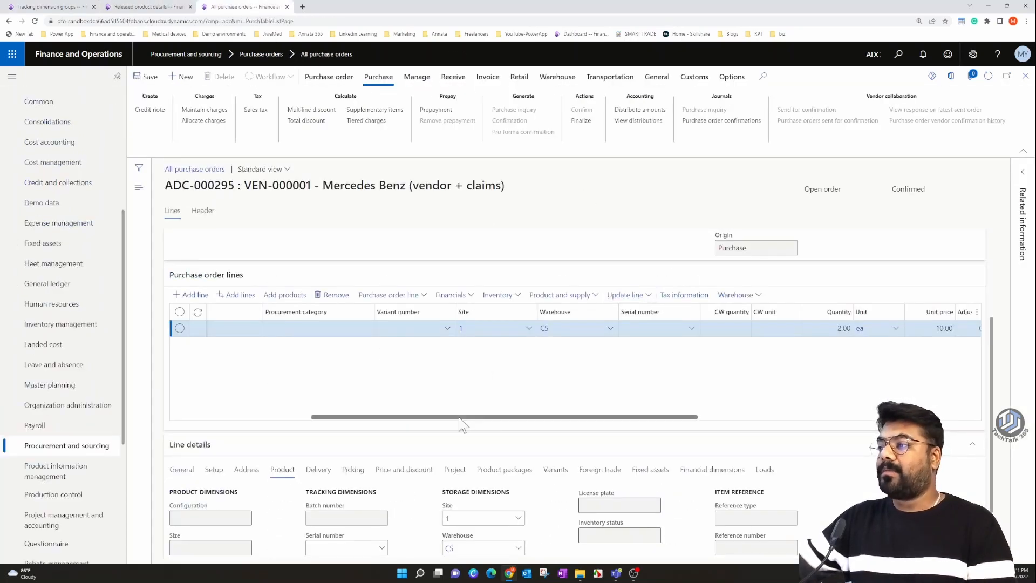
{"action": "left_click_drag", "start_coordinate": [461, 417], "coordinate": [322, 418]}
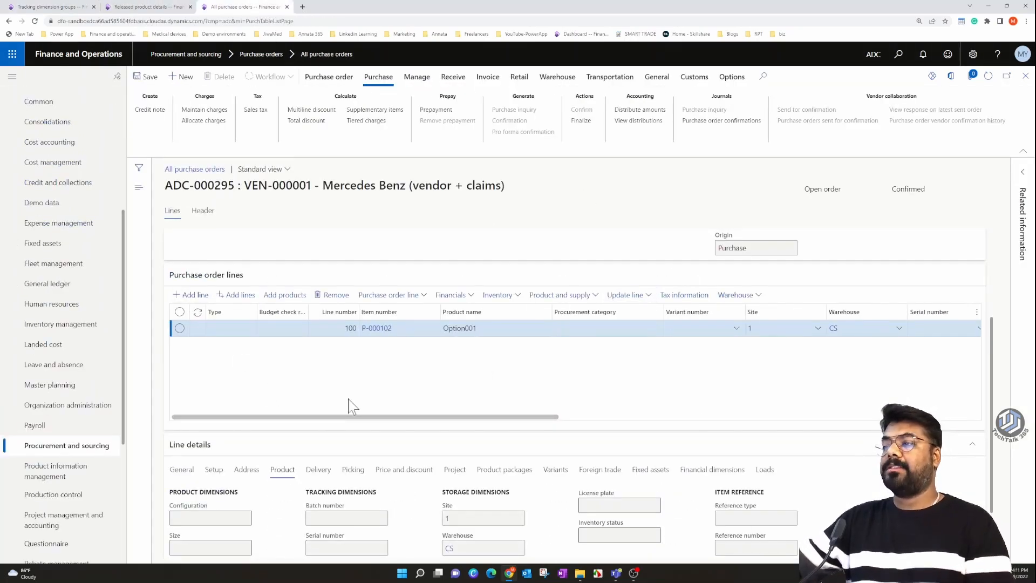
{"action": "key", "text": "alt+n"}
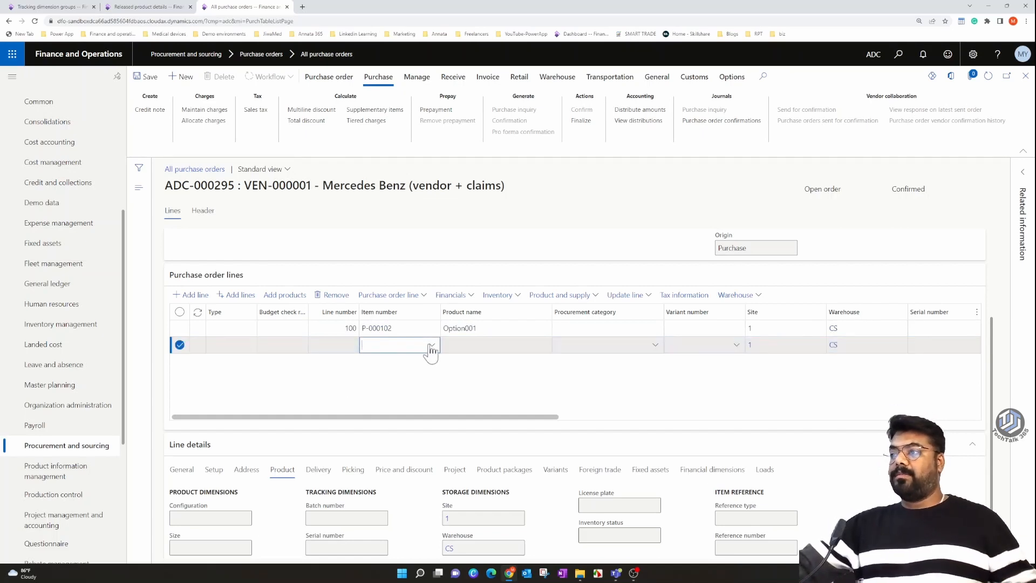
{"action": "left_click", "coordinate": [432, 345]}
{"action": "scroll", "coordinate": [539, 410], "scroll_direction": "down", "scroll_amount": 10}
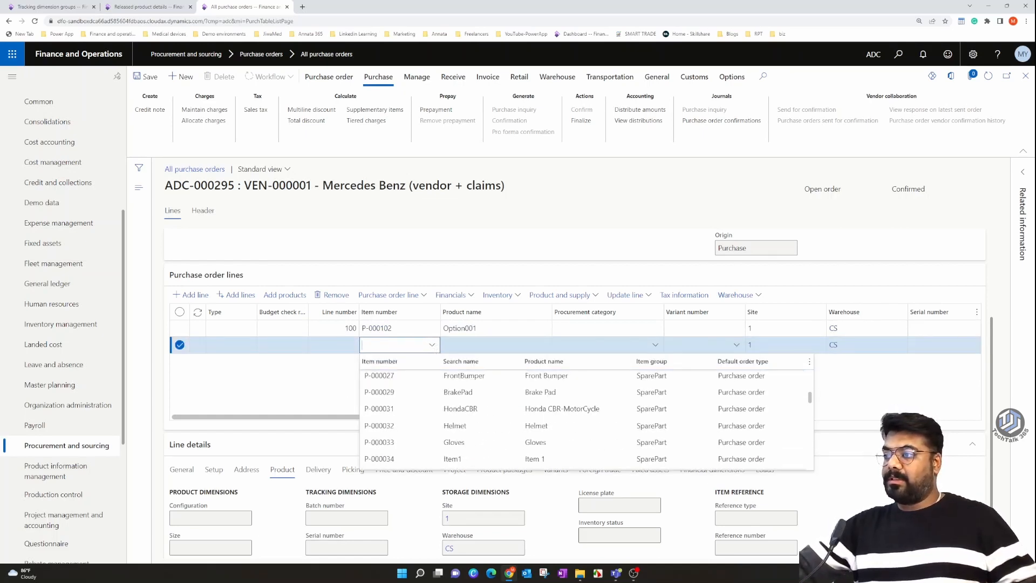
{"action": "scroll", "coordinate": [587, 419], "scroll_direction": "down", "scroll_amount": 15}
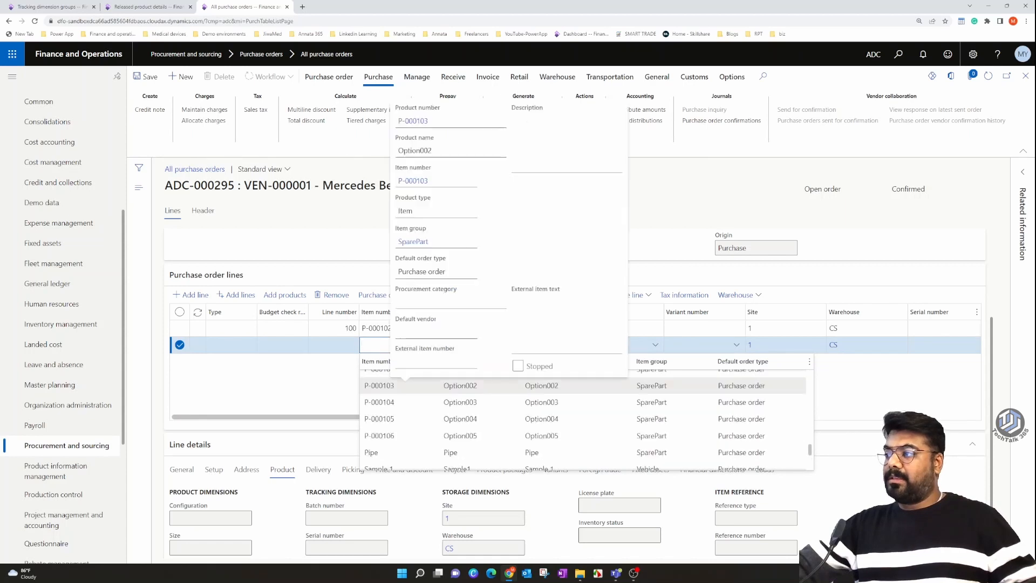
{"action": "left_click", "coordinate": [411, 391]}
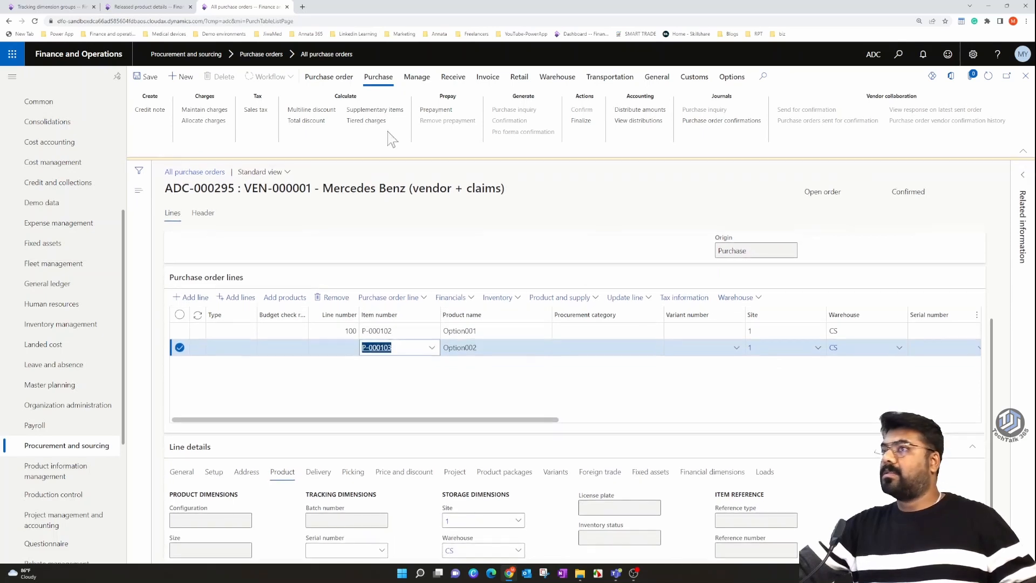
{"action": "left_click", "coordinate": [147, 77]}
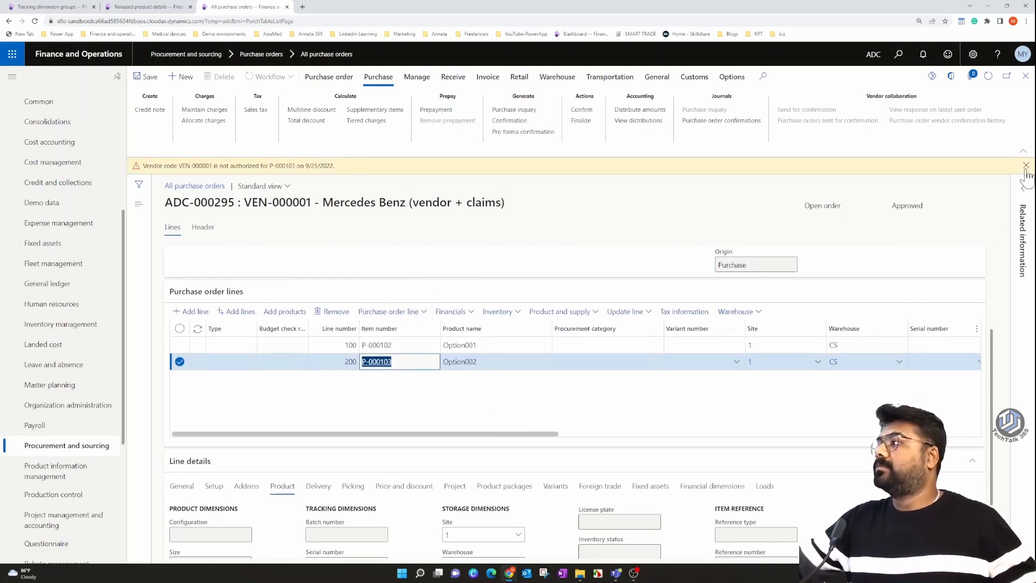
{"action": "left_click", "coordinate": [1026, 165]}
Set the quantity of the P-000103 order line to 2 and dismiss the warning.
{"action": "left_click_drag", "start_coordinate": [522, 423], "coordinate": [681, 428]}
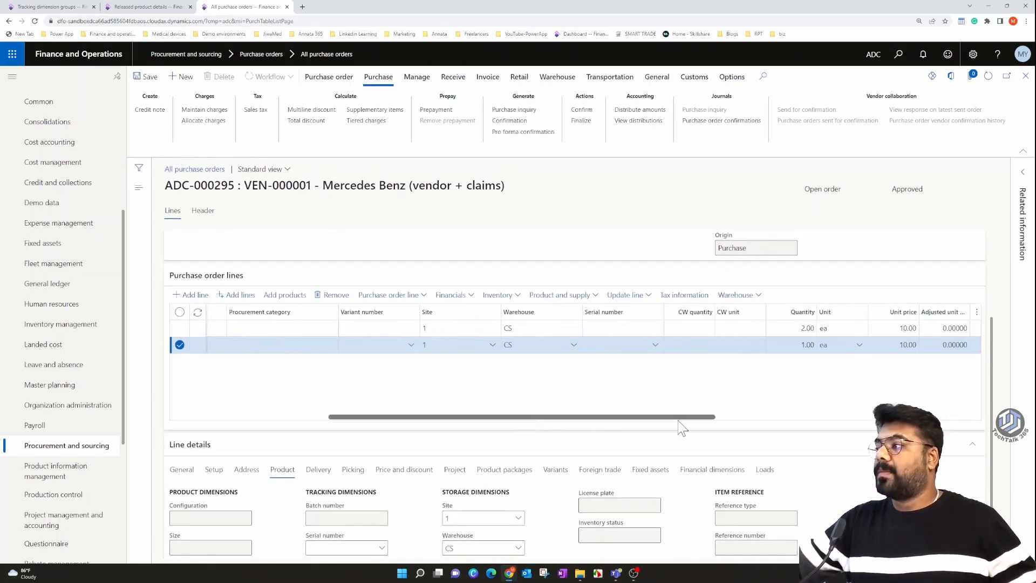
{"action": "left_click", "coordinate": [799, 344]}
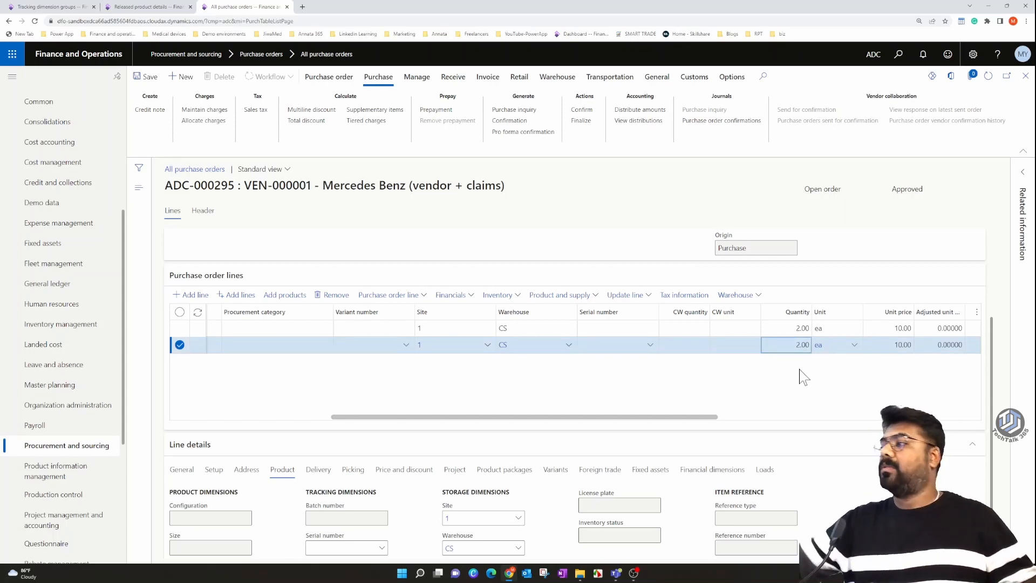
{"action": "left_click_drag", "start_coordinate": [540, 417], "coordinate": [347, 423]}
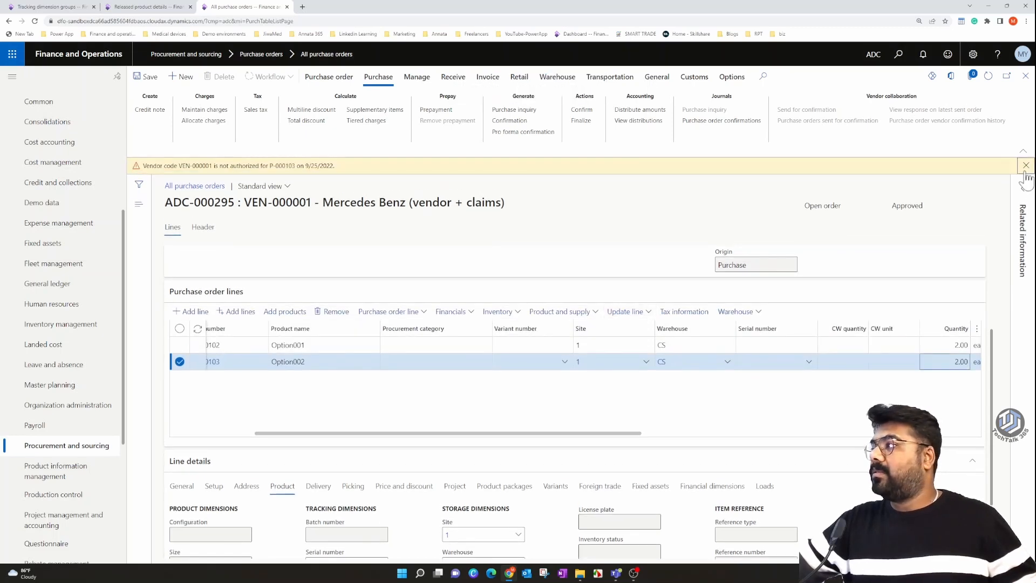
{"action": "left_click", "coordinate": [1025, 165]}
Review the tracking dimension group in item P-000103's released product details, then return to the purchase order.
{"action": "left_click", "coordinate": [650, 296]}
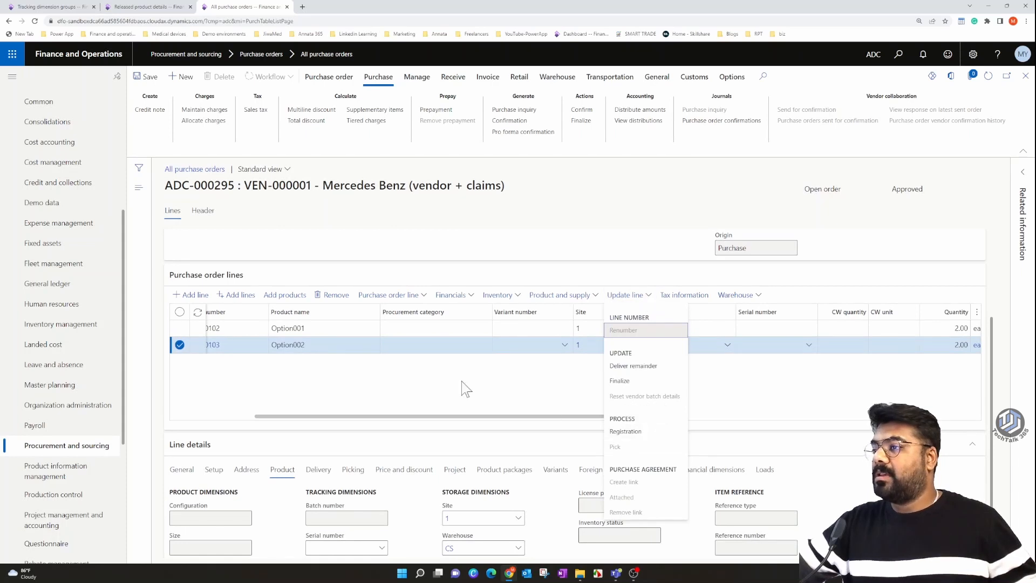
{"action": "left_click", "coordinate": [469, 402]}
{"action": "left_click_drag", "start_coordinate": [324, 417], "coordinate": [241, 417]}
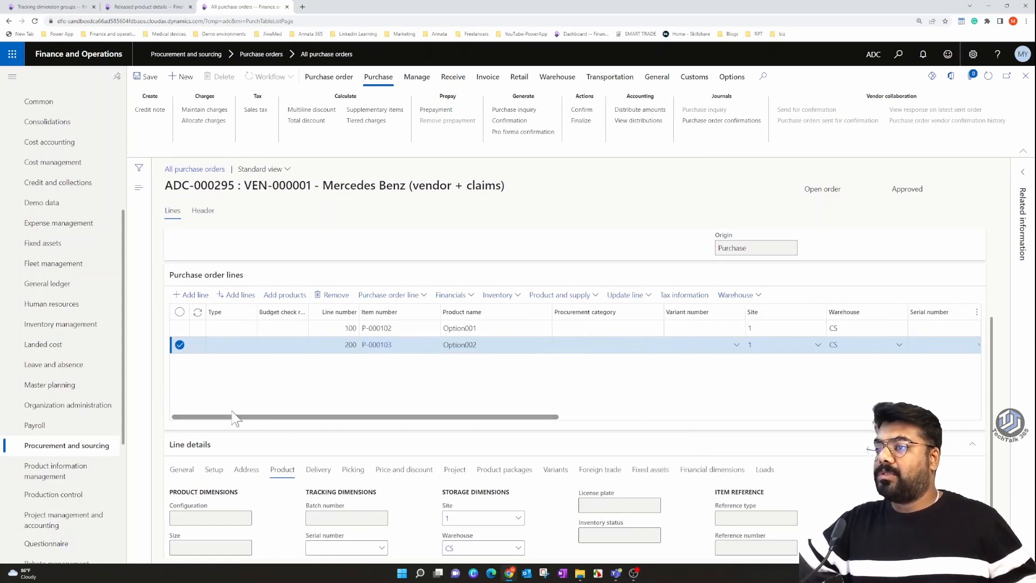
{"action": "left_click", "coordinate": [370, 346]}
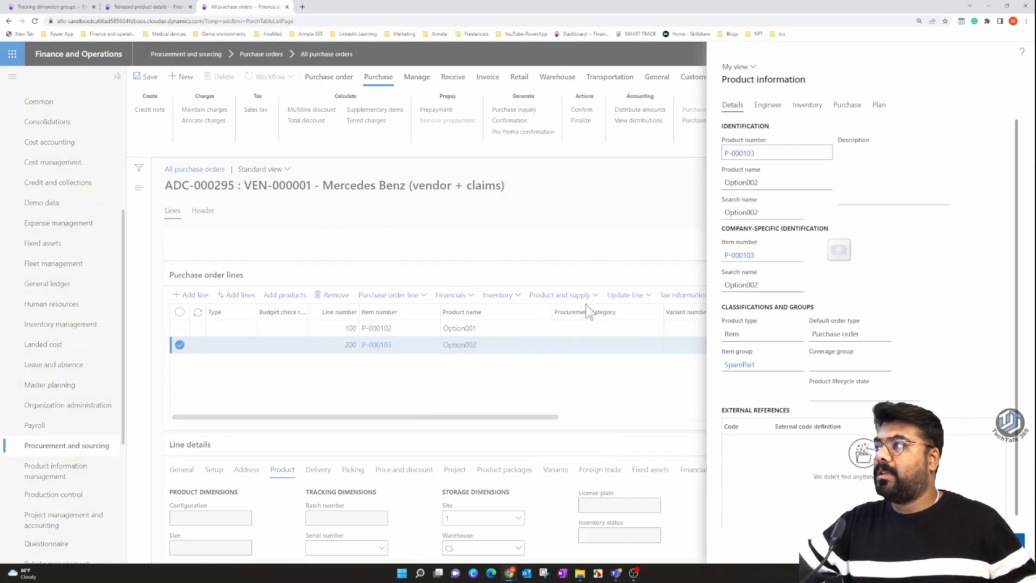
{"action": "left_click", "coordinate": [751, 255]}
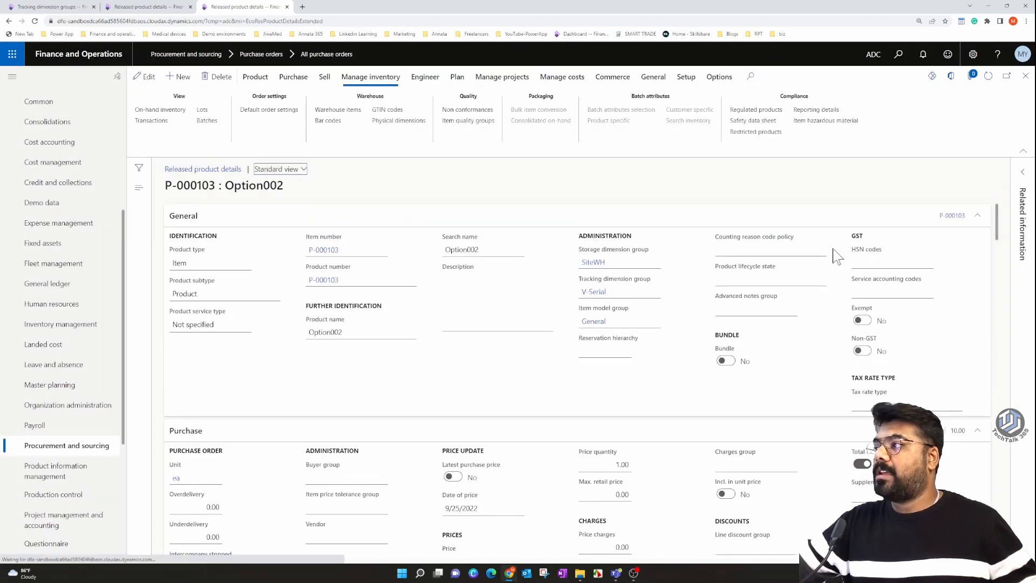
{"action": "left_click", "coordinate": [599, 294]}
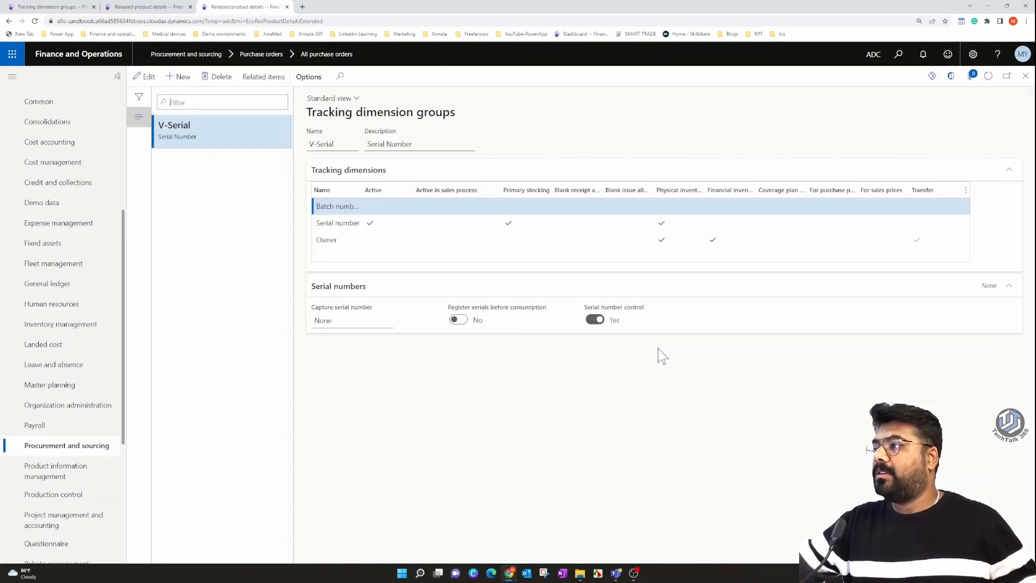
{"action": "left_click", "coordinate": [1024, 76]}
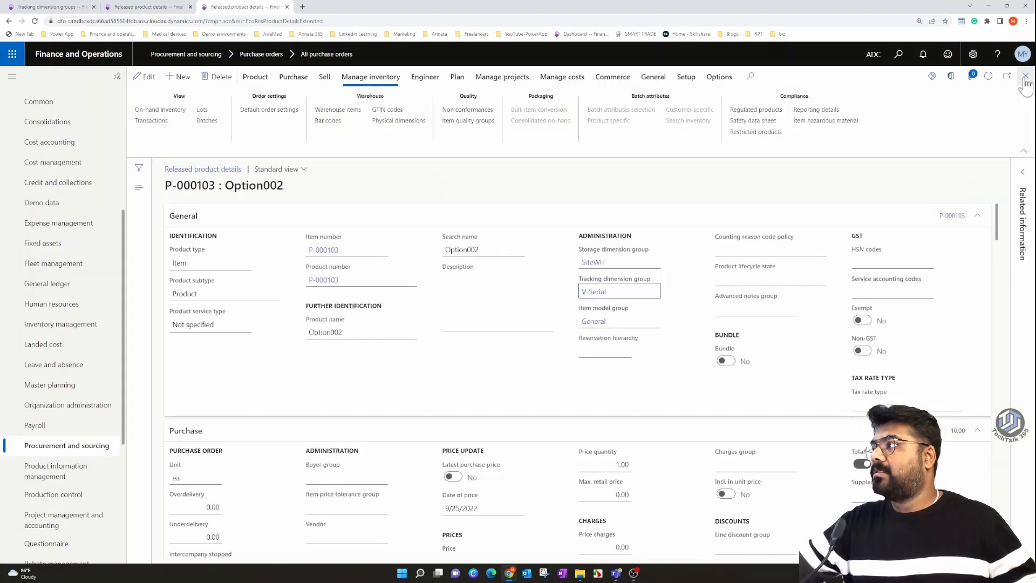
{"action": "left_click", "coordinate": [1023, 76]}
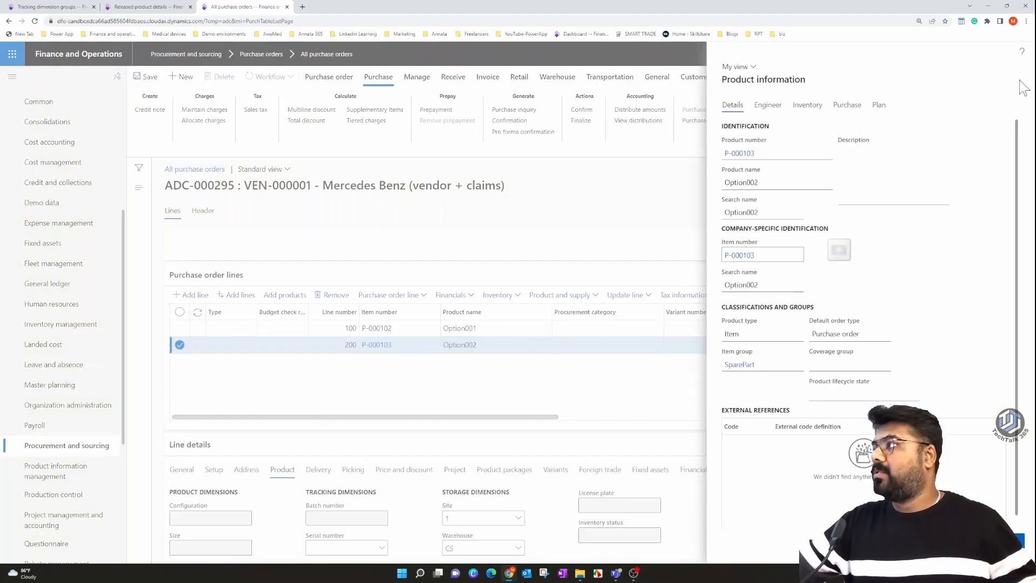
{"action": "left_click", "coordinate": [452, 96]}
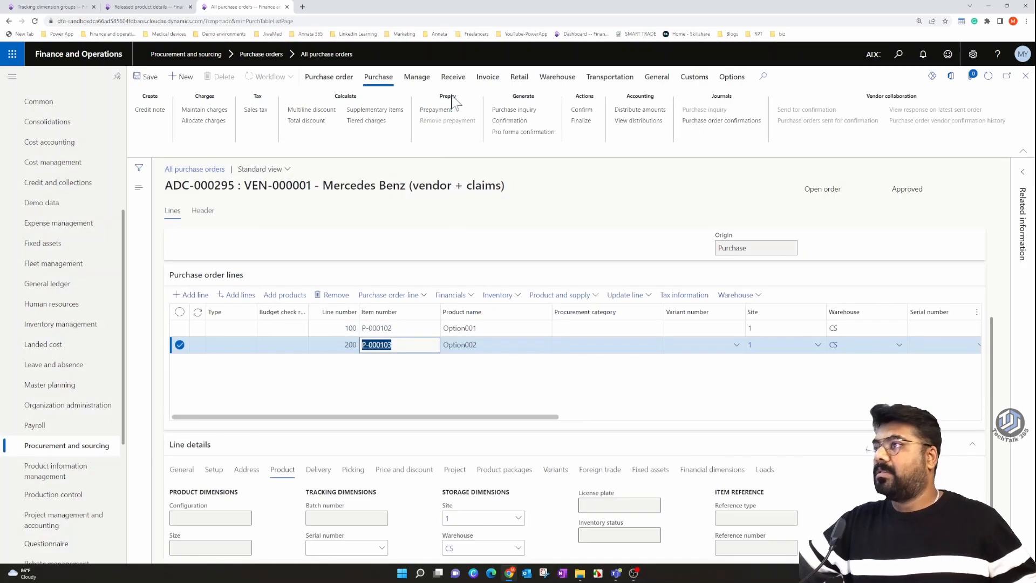
Open the registration page for the P-000103 purchase order line.
{"action": "left_click", "coordinate": [541, 378]}
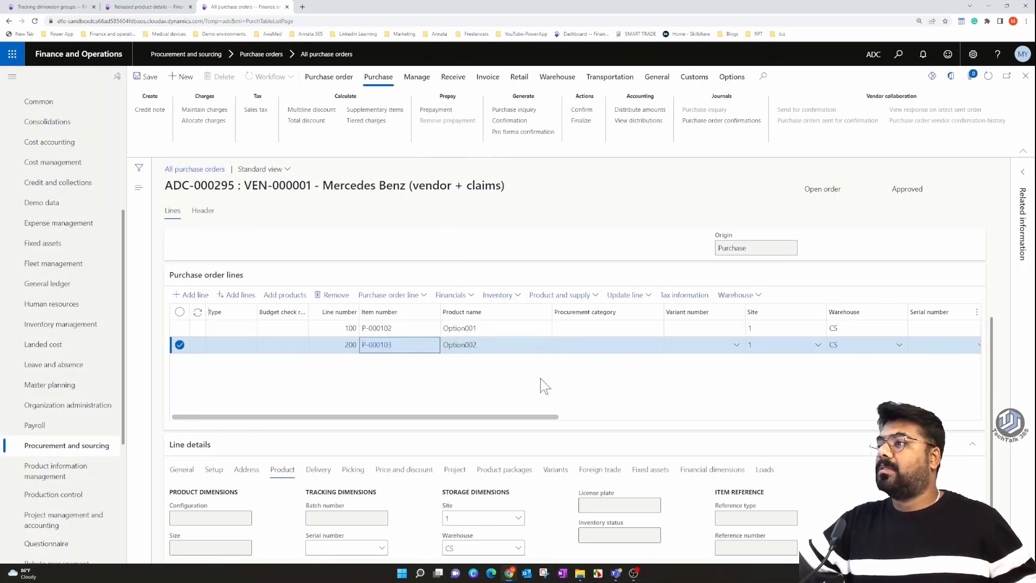
{"action": "left_click", "coordinate": [650, 300]}
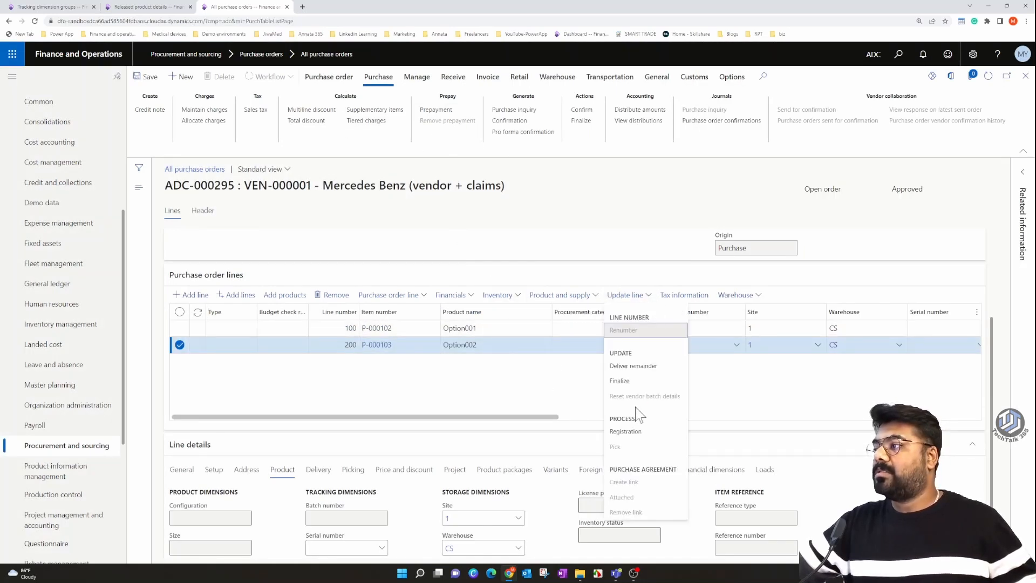
{"action": "left_click", "coordinate": [624, 432]}
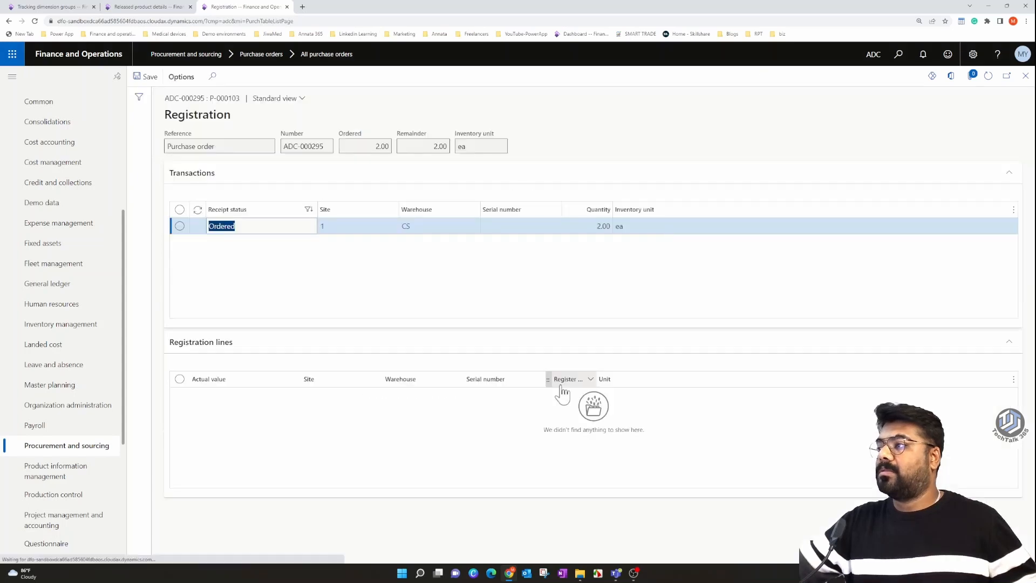
Add a registration line with serial number T0002 for the full quantity of 2 and try to confirm the registration.
{"action": "left_click", "coordinate": [502, 230]}
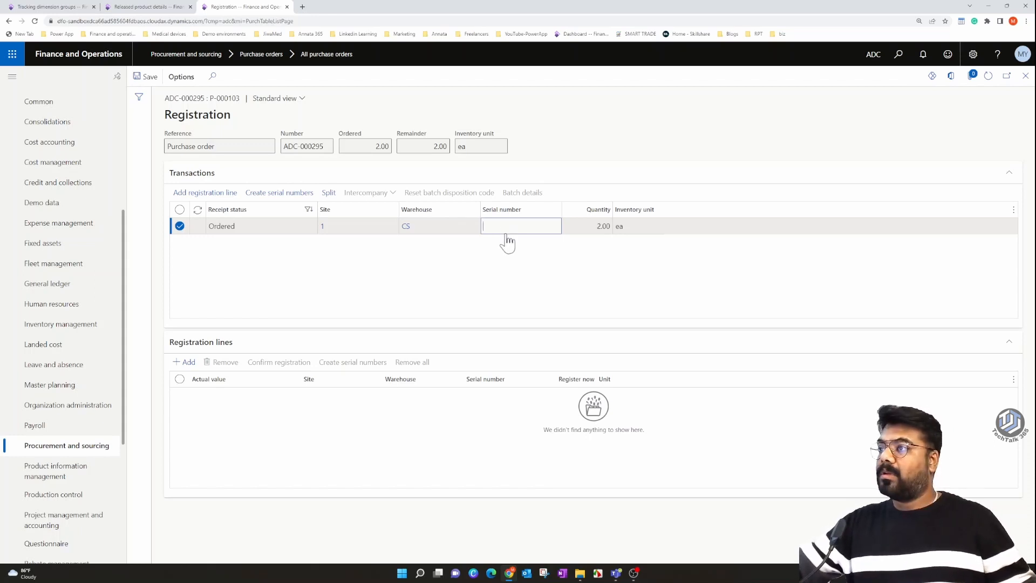
{"action": "left_click", "coordinate": [524, 281]}
{"action": "left_click", "coordinate": [205, 193]}
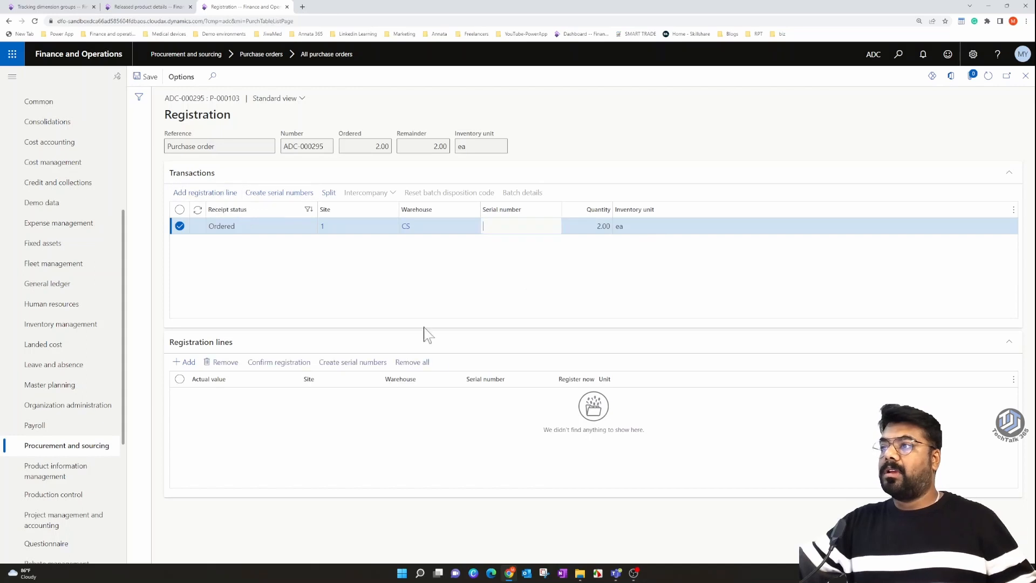
{"action": "left_click", "coordinate": [516, 400]}
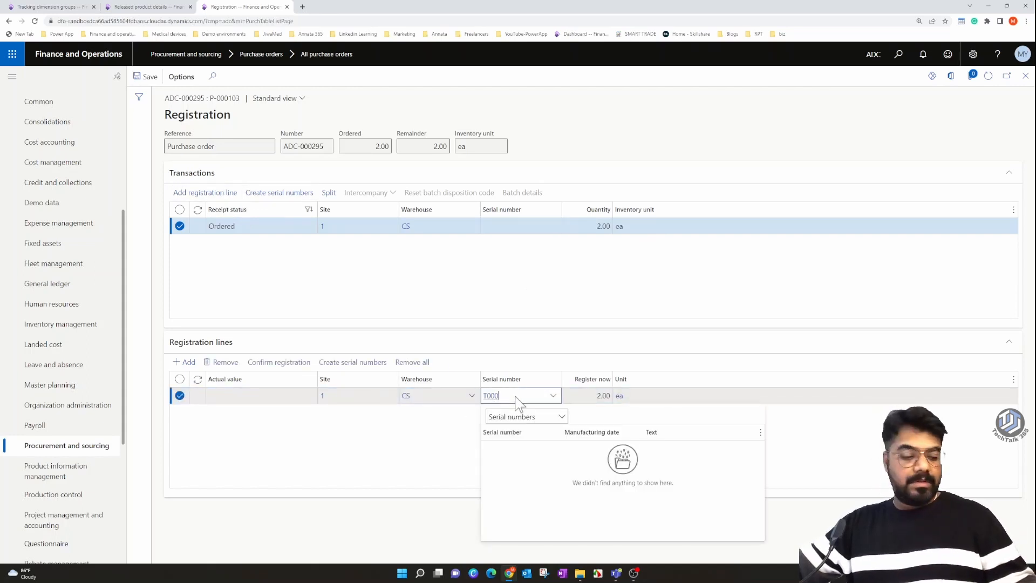
{"action": "type", "text": "T0002"}
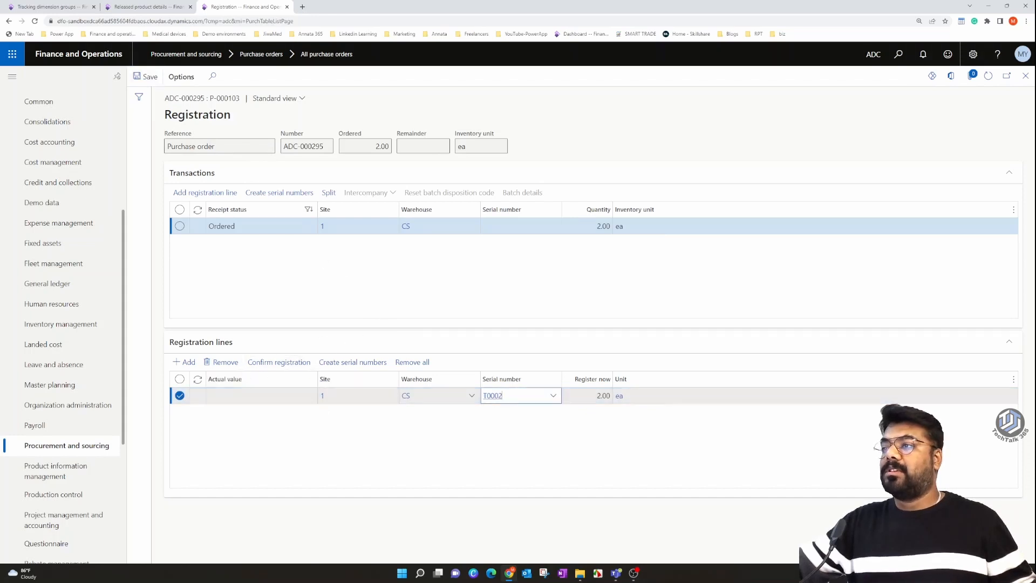
{"action": "left_click", "coordinate": [291, 362]}
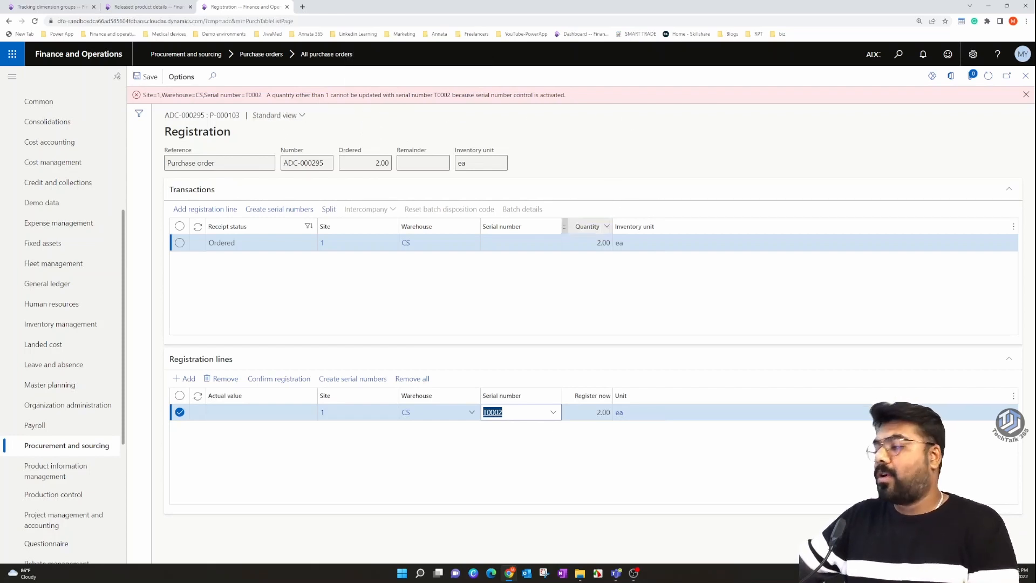
Remove the T0002 registration line and confirm the deletion.
{"action": "left_click", "coordinate": [391, 451]}
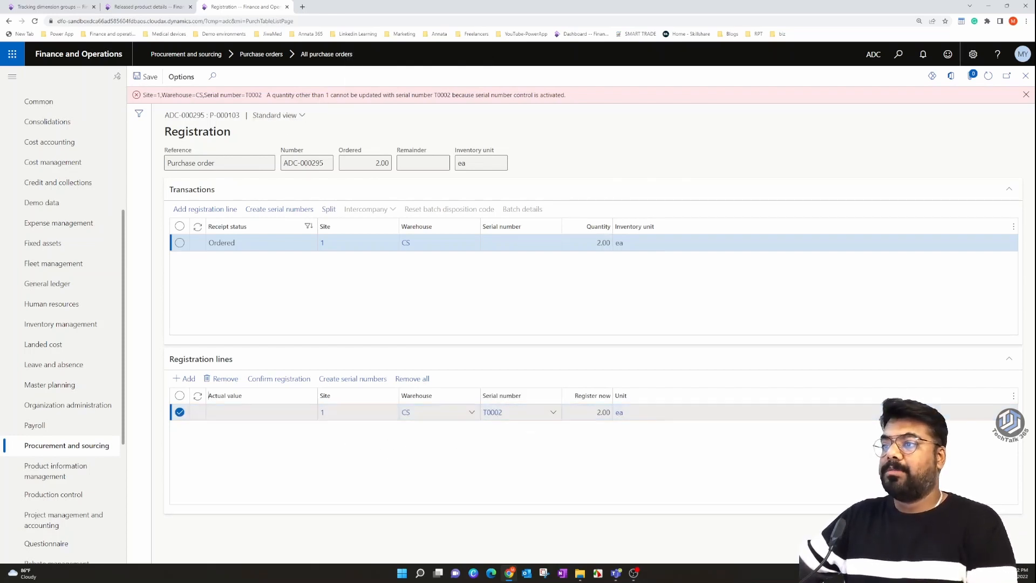
{"action": "left_click", "coordinate": [222, 379]}
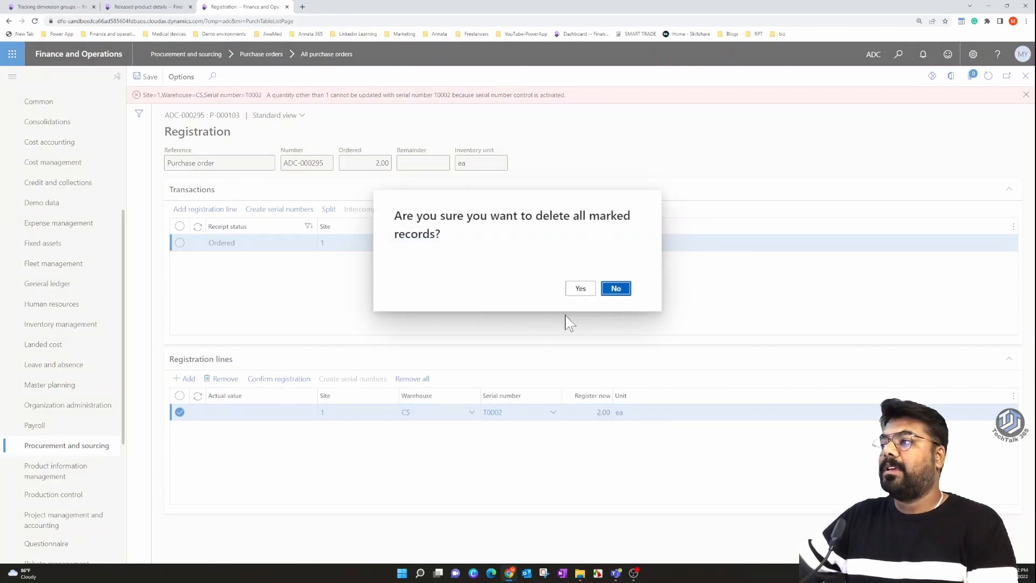
{"action": "left_click", "coordinate": [579, 289]}
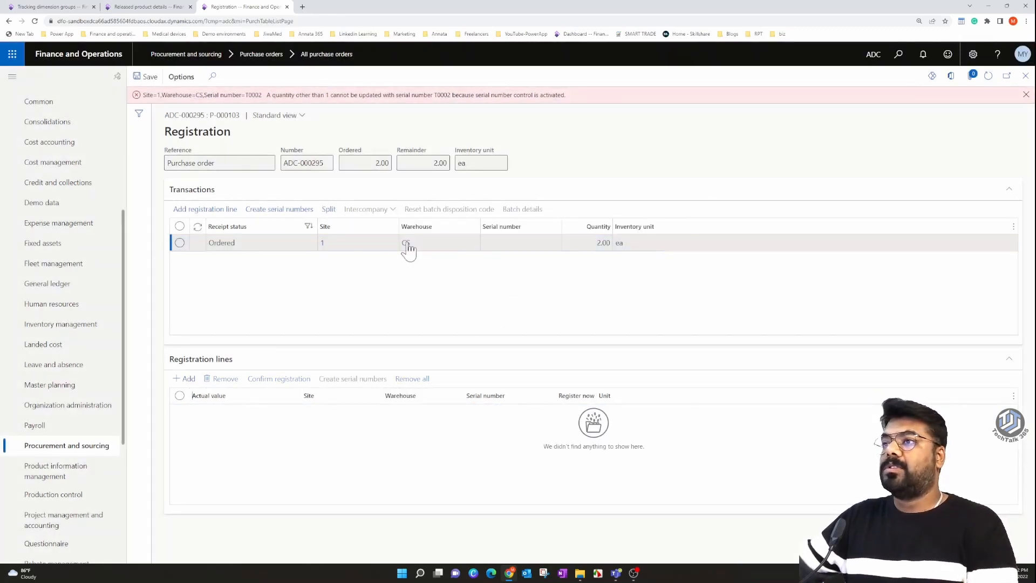
Split the ordered P-000103 transaction into two transactions of quantity 1 each.
{"action": "left_click", "coordinate": [330, 211]}
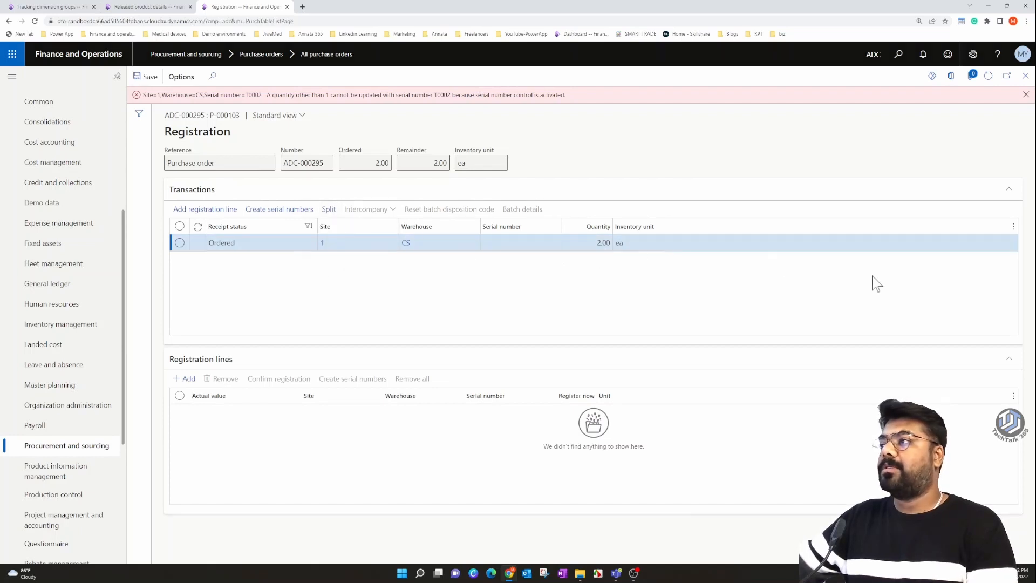
{"action": "left_click", "coordinate": [973, 541]}
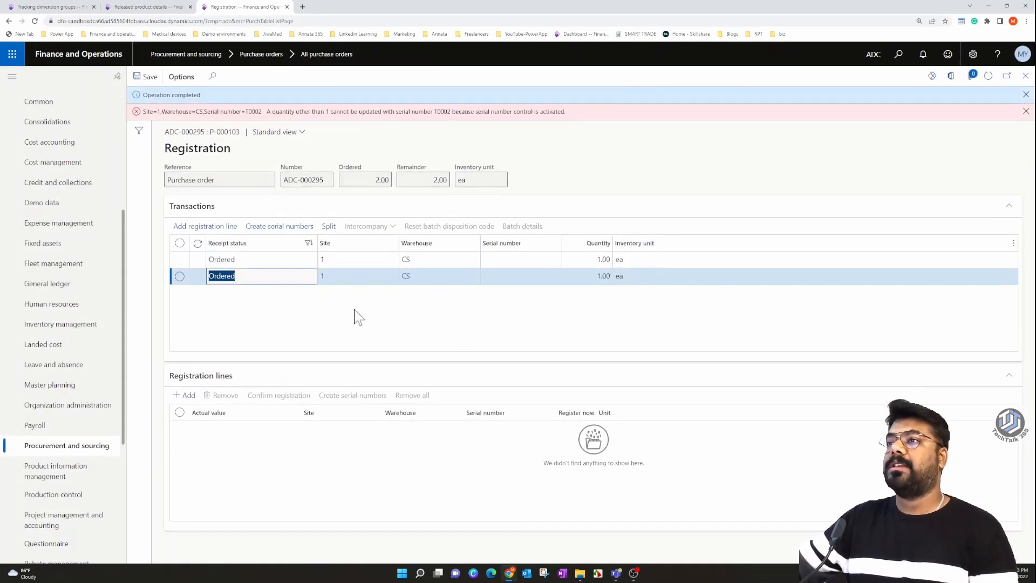
Add registration lines for both split transactions and set the first line's serial number to T0002.
{"action": "left_click", "coordinate": [179, 242]}
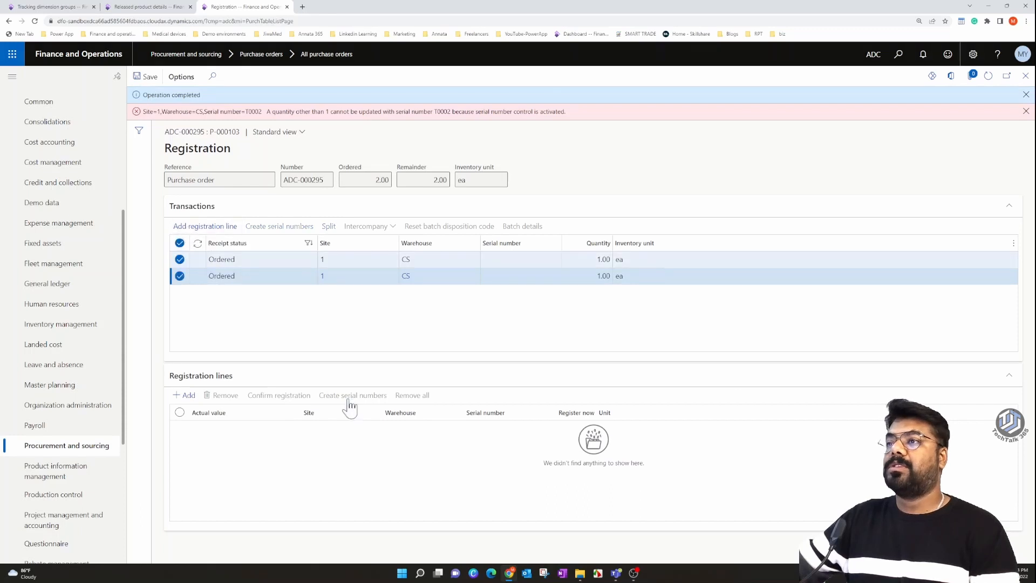
{"action": "left_click", "coordinate": [499, 430]}
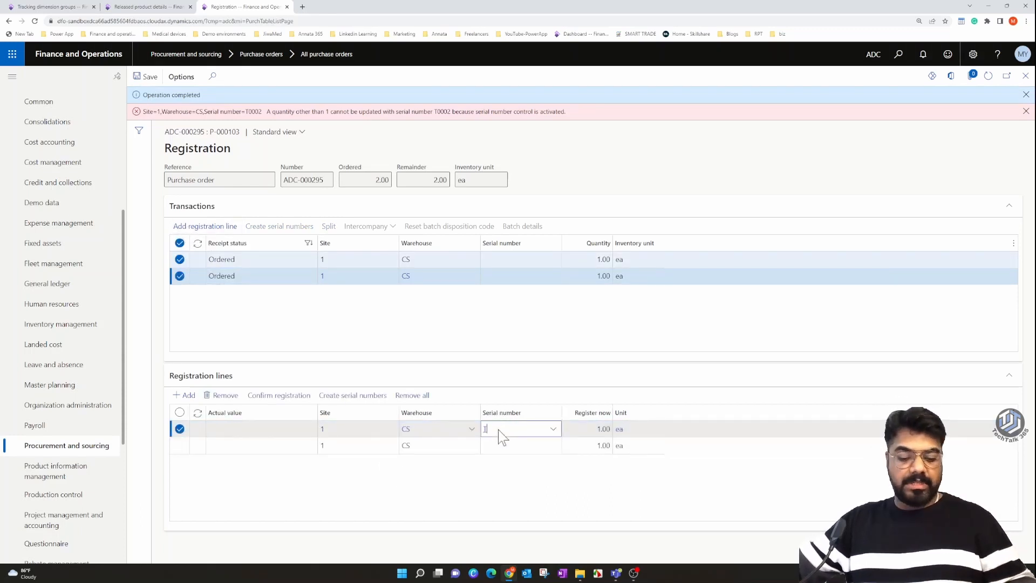
{"action": "type", "text": "T0002"}
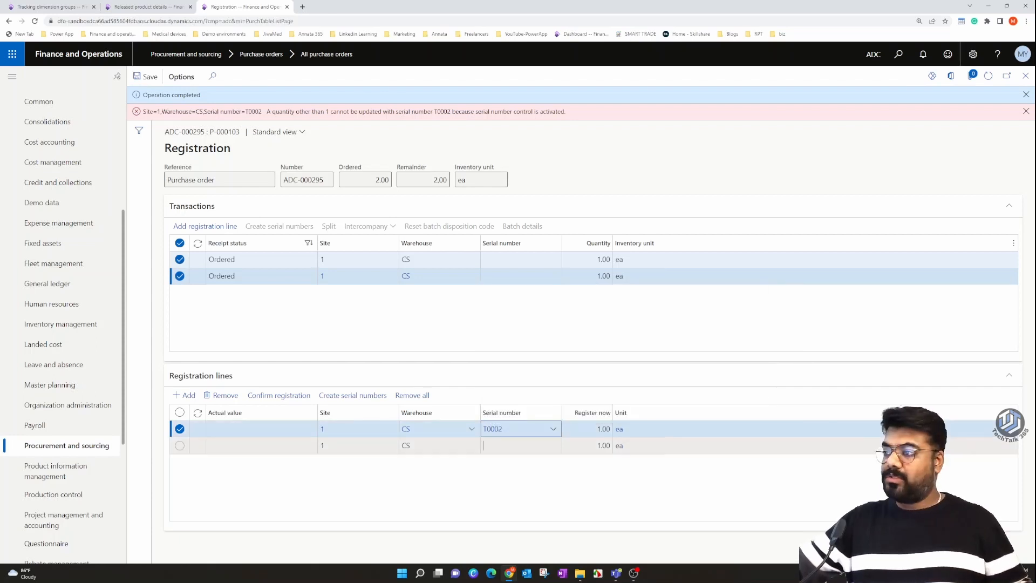
Try to confirm the registration with serial number T0002 on the second line too, and read the error's message details.
{"action": "left_click", "coordinate": [502, 445]}
{"action": "type", "text": "T"}
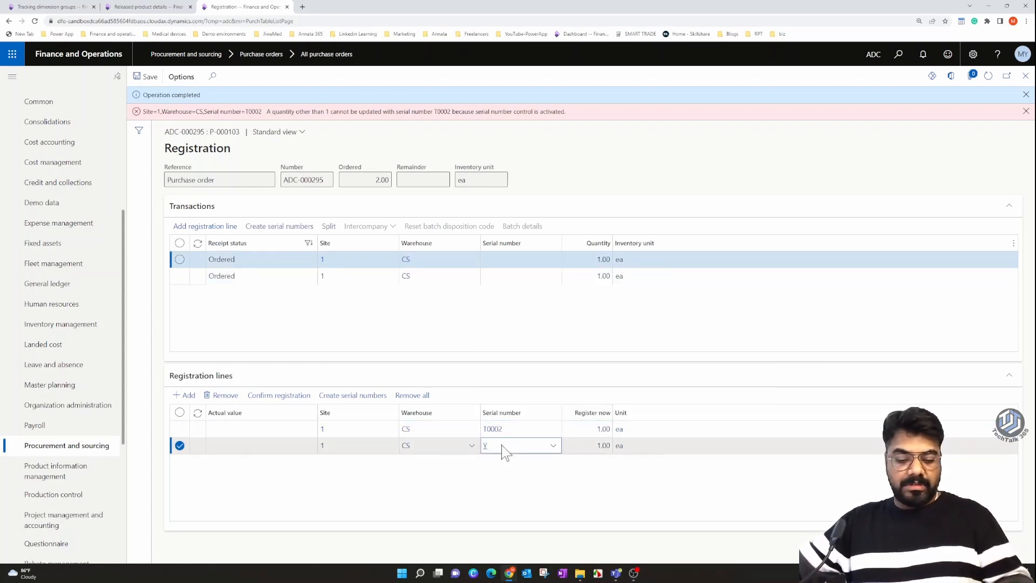
{"action": "type", "text": "000"}
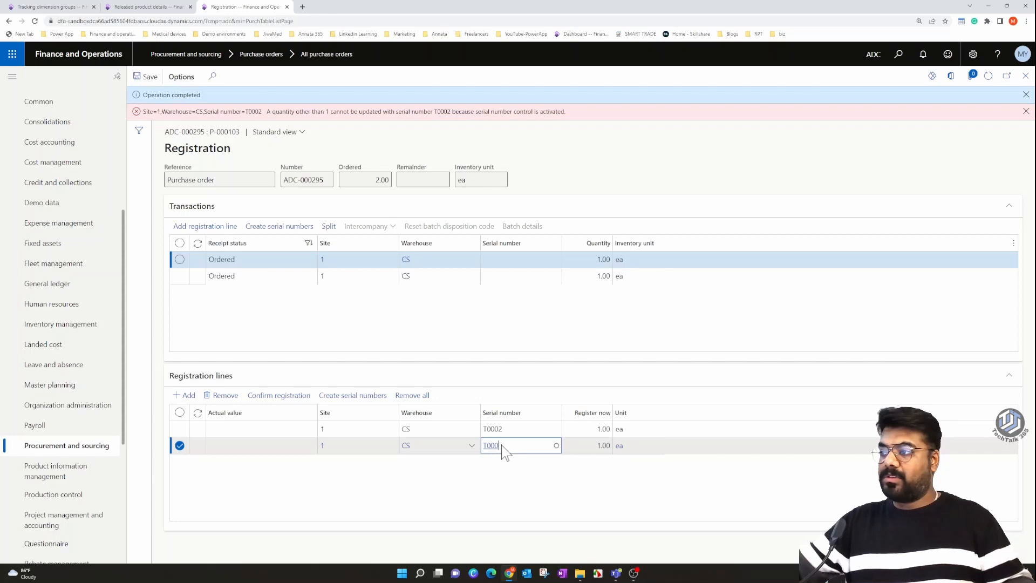
{"action": "type", "text": "2"}
{"action": "left_click", "coordinate": [506, 486]}
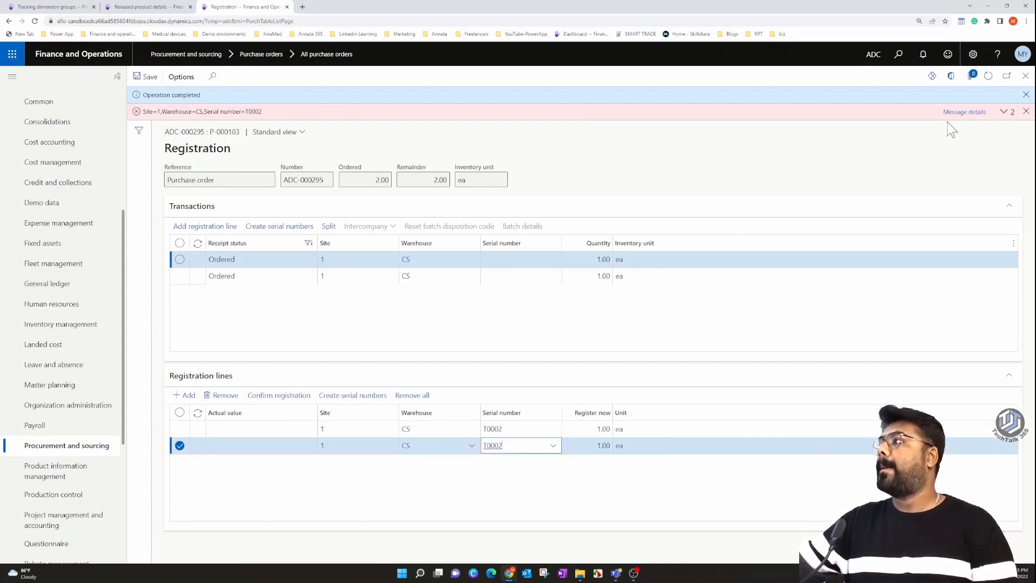
{"action": "left_click", "coordinate": [964, 112]}
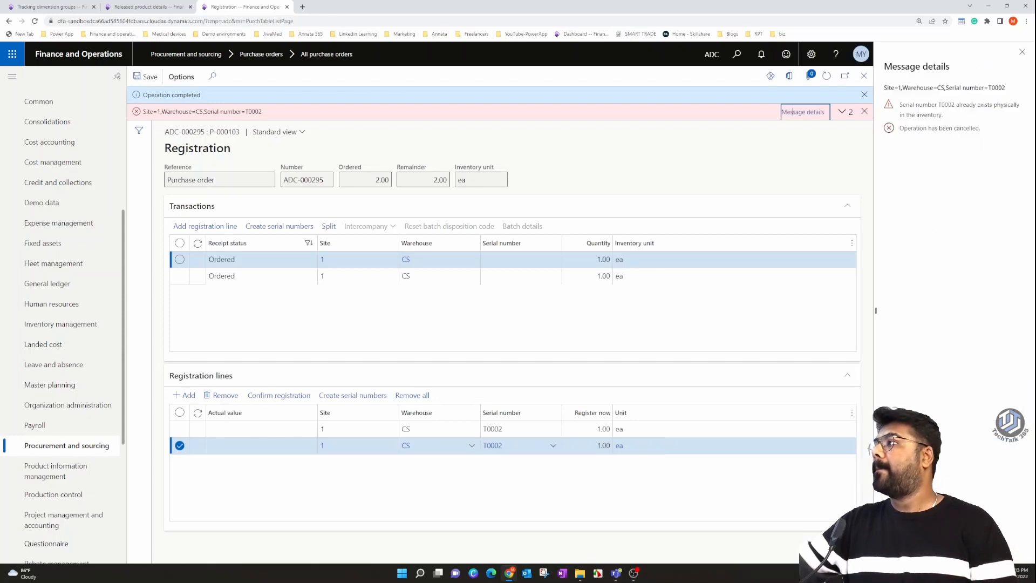
{"action": "left_click", "coordinate": [1021, 54]}
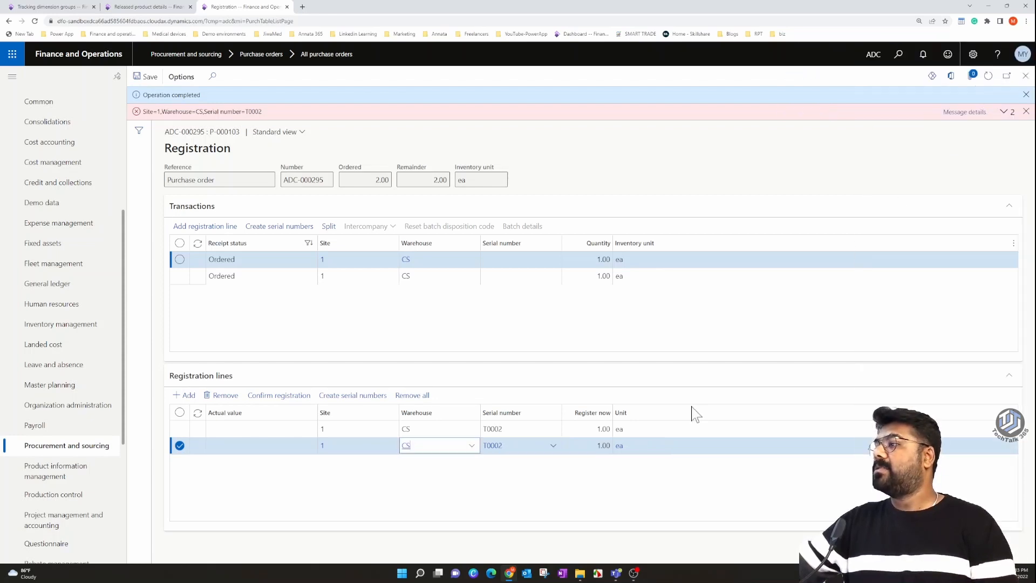
Set the second registration line's serial number to T0003, confirm the registration, dismiss the messages and return to the purchase order.
{"action": "left_click", "coordinate": [509, 450]}
{"action": "key", "text": "BackSpace"}
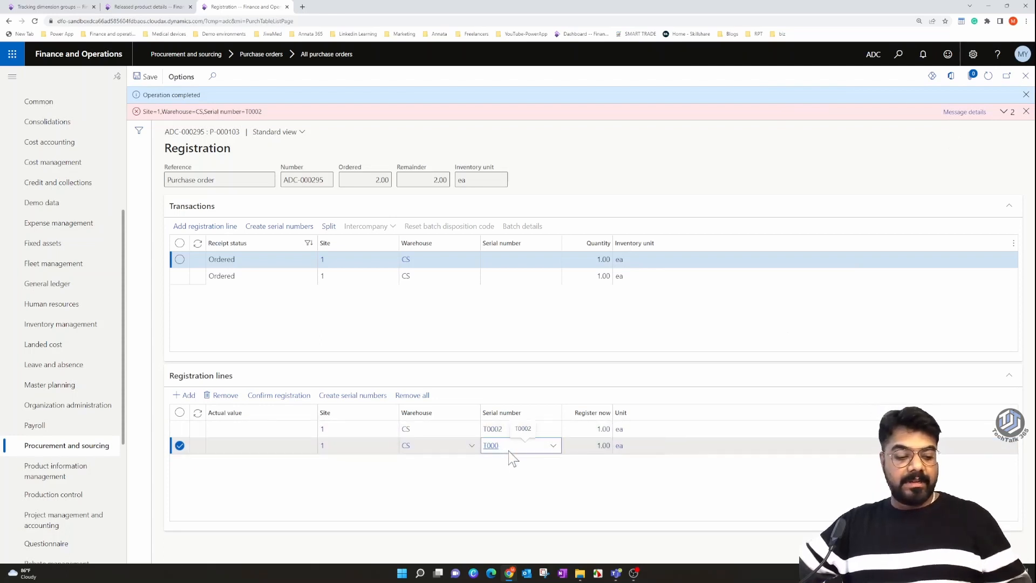
{"action": "type", "text": "3"}
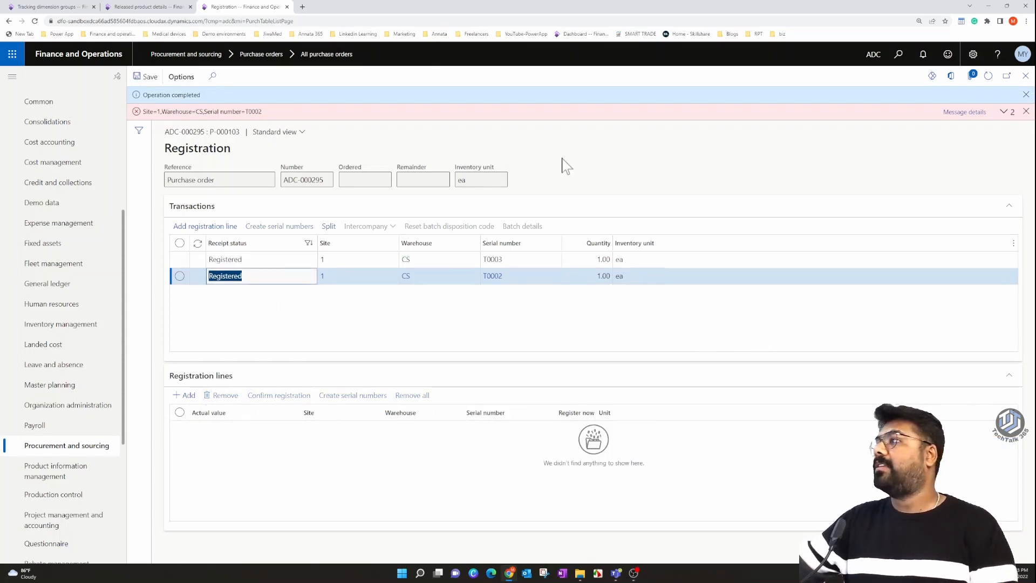
{"action": "left_click", "coordinate": [1026, 111]}
{"action": "left_click", "coordinate": [1026, 95]}
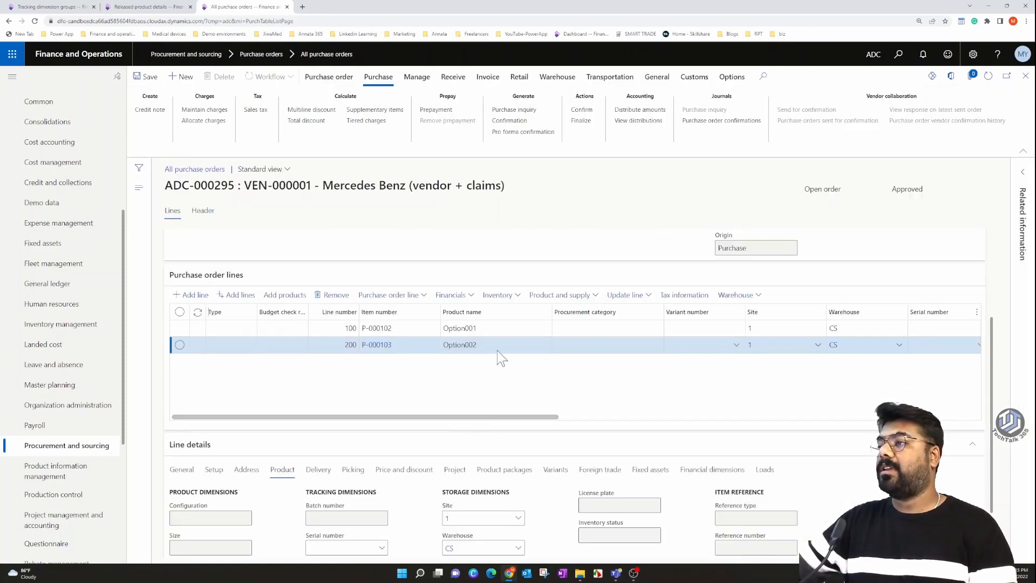
Review the on-hand inventory by serial number for item P-000103, then close it.
{"action": "left_click", "coordinate": [498, 350]}
{"action": "left_click", "coordinate": [164, 7]}
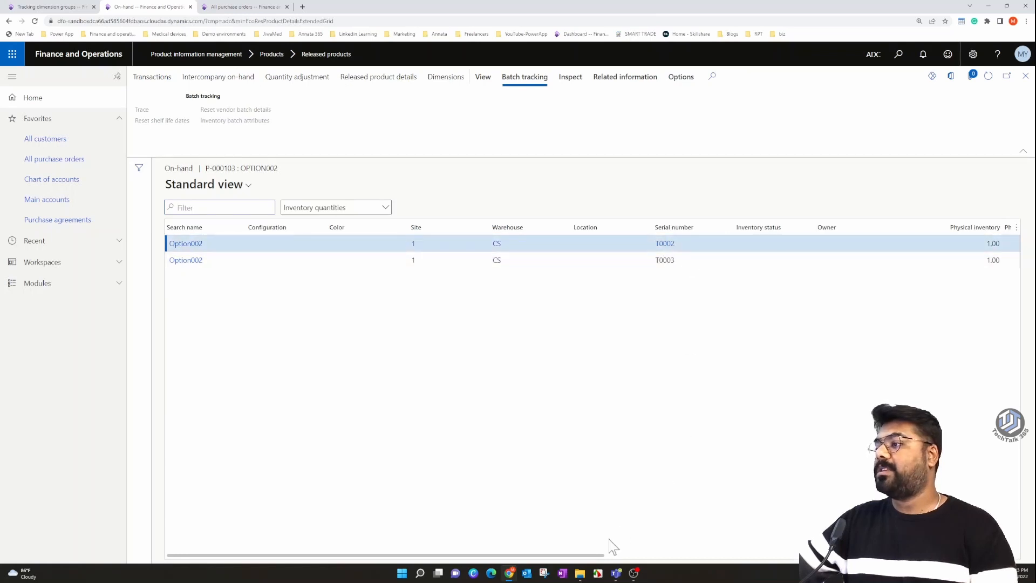
{"action": "left_click_drag", "start_coordinate": [602, 555], "coordinate": [635, 555]}
{"action": "left_click_drag", "start_coordinate": [455, 555], "coordinate": [417, 518]}
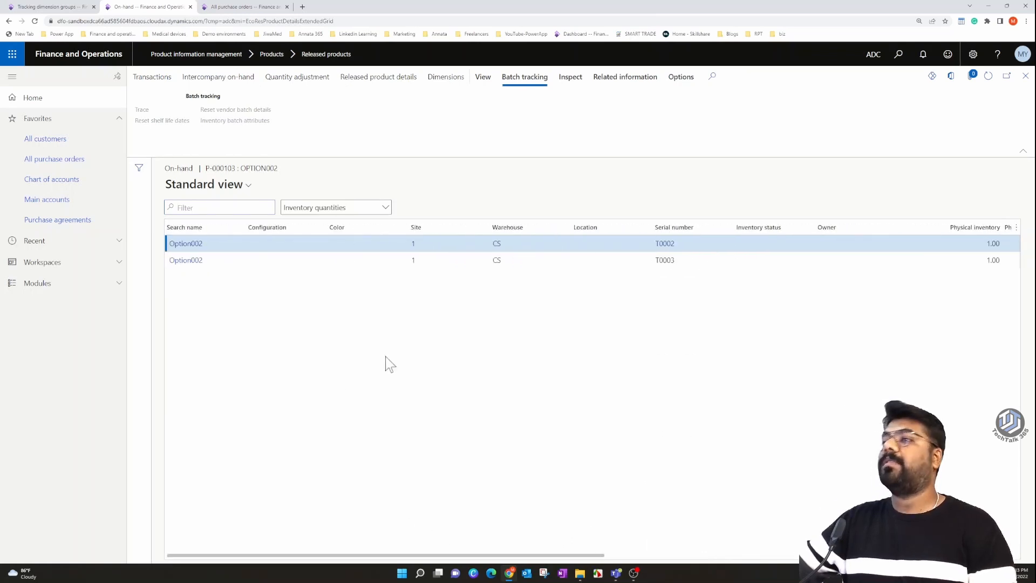
{"action": "left_click", "coordinate": [1025, 76]}
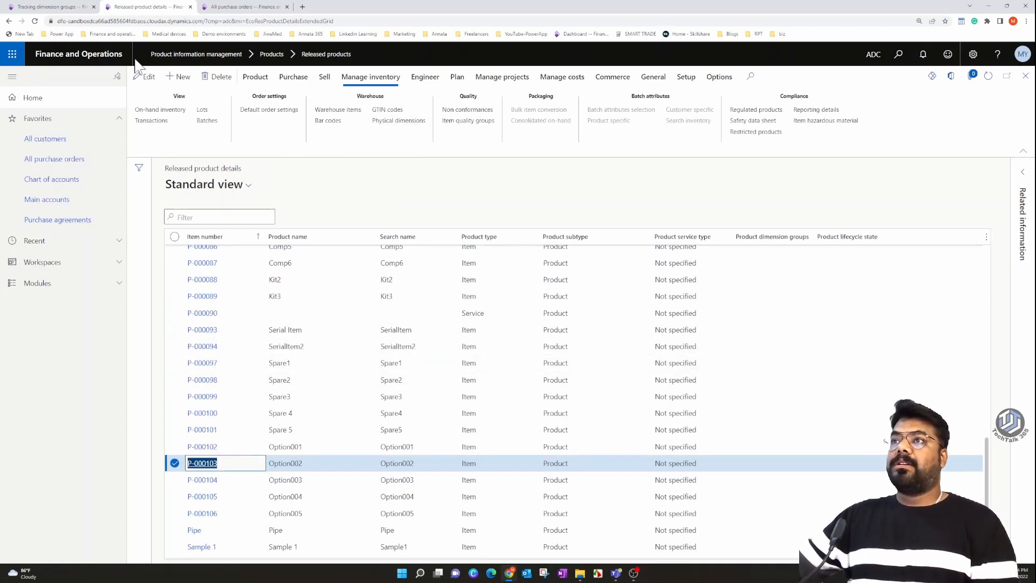
Review the V-Serial tracking dimension group's serial number control setting again and return to the purchase order.
{"action": "left_click", "coordinate": [52, 7]}
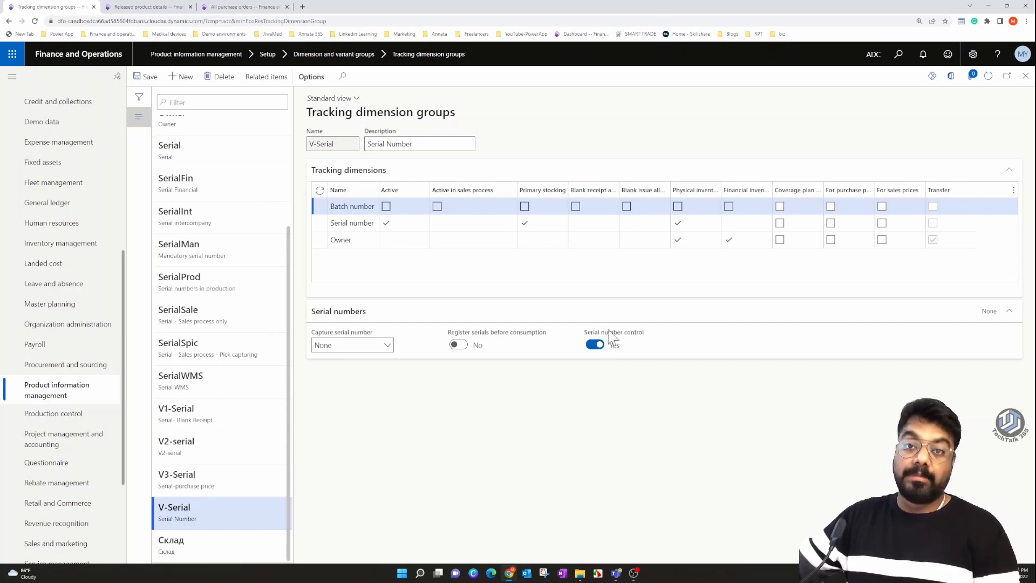
{"action": "left_click", "coordinate": [169, 6]}
{"action": "left_click", "coordinate": [65, 7]}
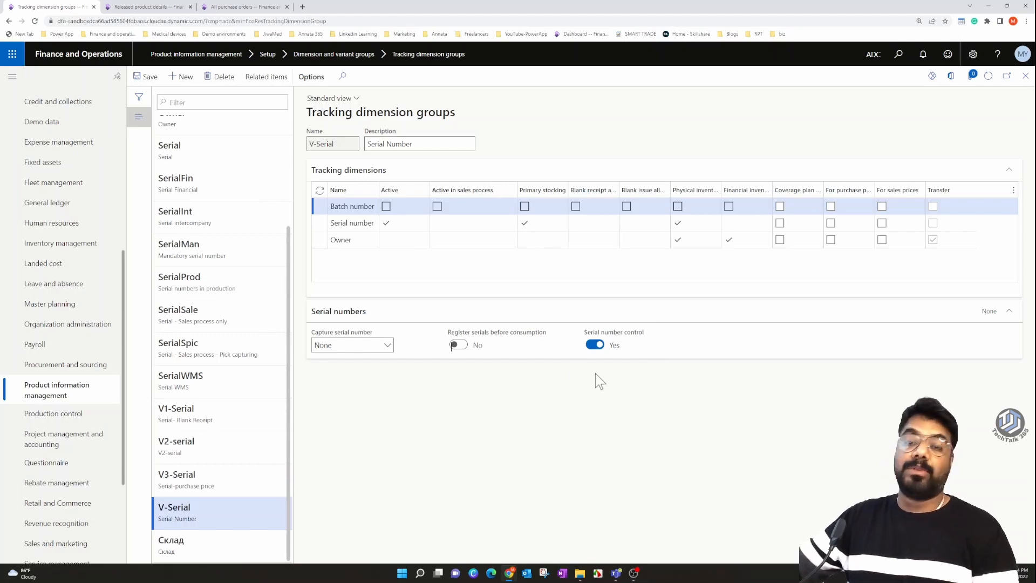
{"action": "left_click", "coordinate": [169, 7]}
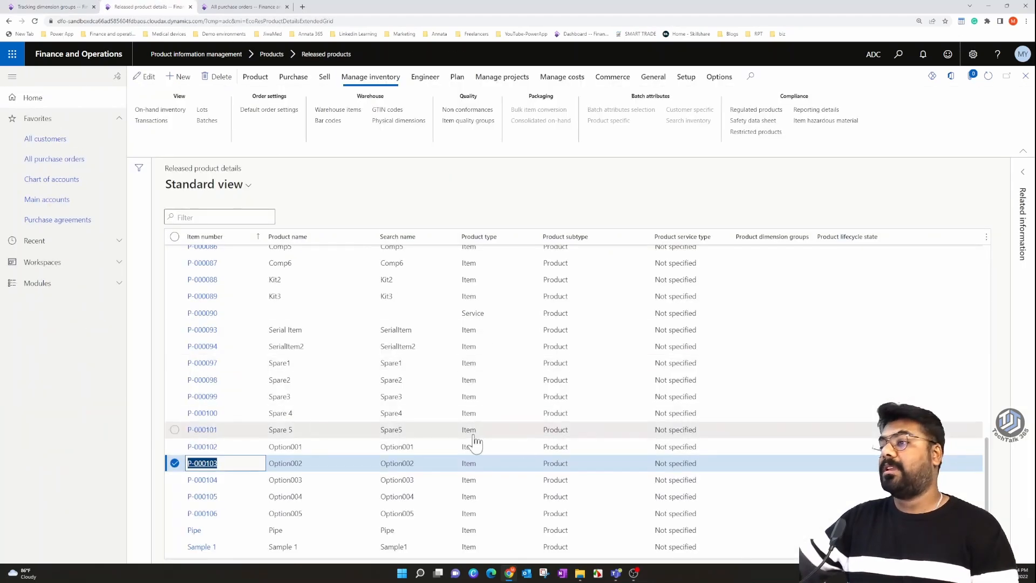
{"action": "left_click", "coordinate": [249, 7]}
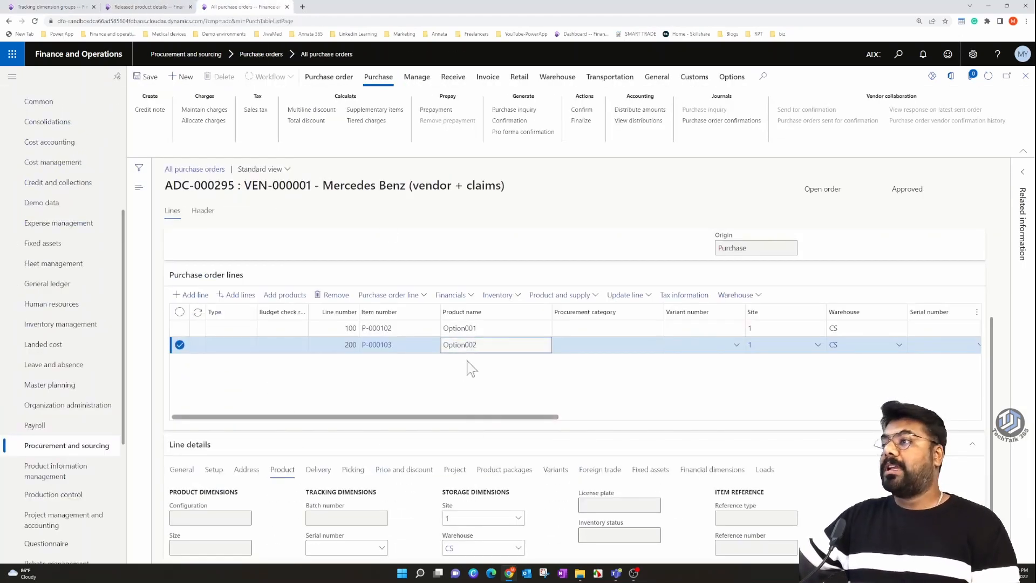
Add a third purchase order line for item P-000103, copying the item number from the existing line.
{"action": "left_click_drag", "start_coordinate": [533, 417], "coordinate": [417, 402]}
{"action": "left_click", "coordinate": [190, 294]}
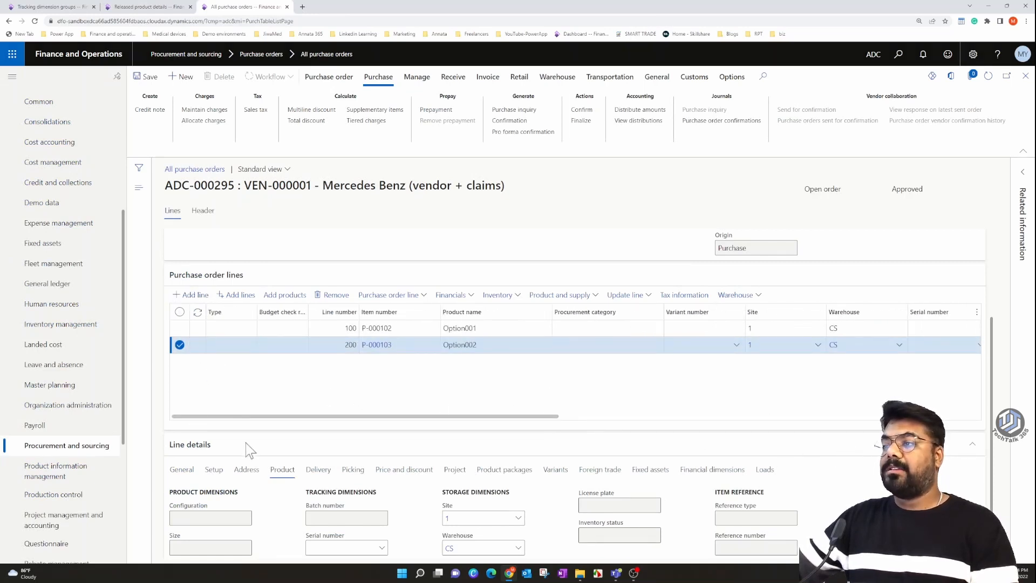
{"action": "key", "text": "Up"}
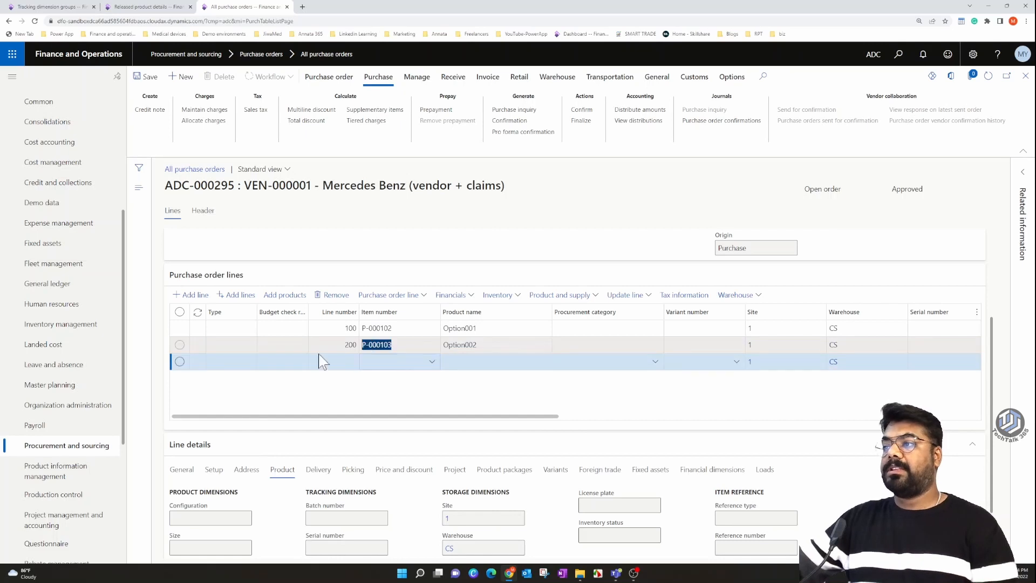
{"action": "key", "text": "ctrl+c"}
{"action": "left_click", "coordinate": [384, 361]}
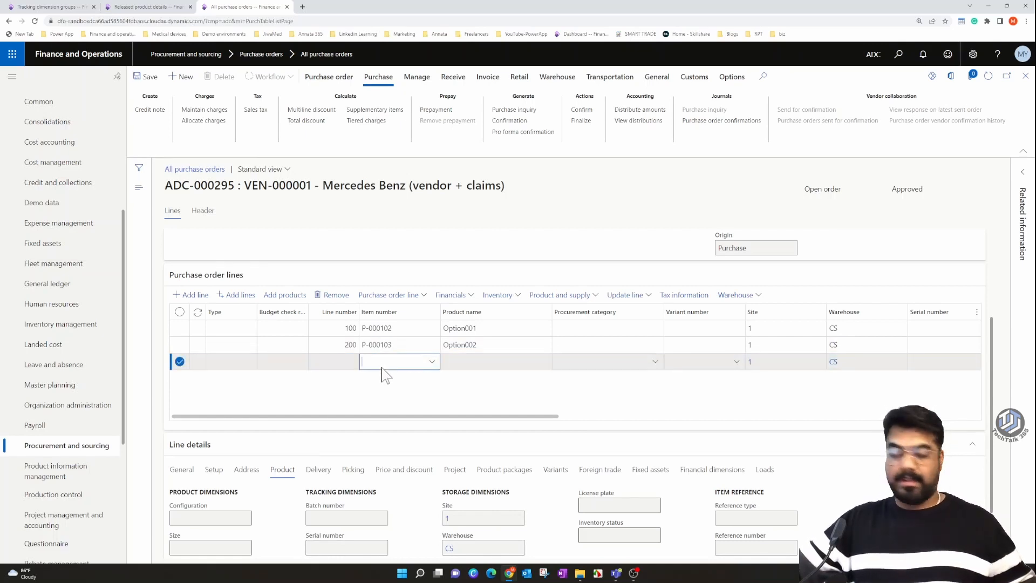
{"action": "key", "text": "ctrl+v"}
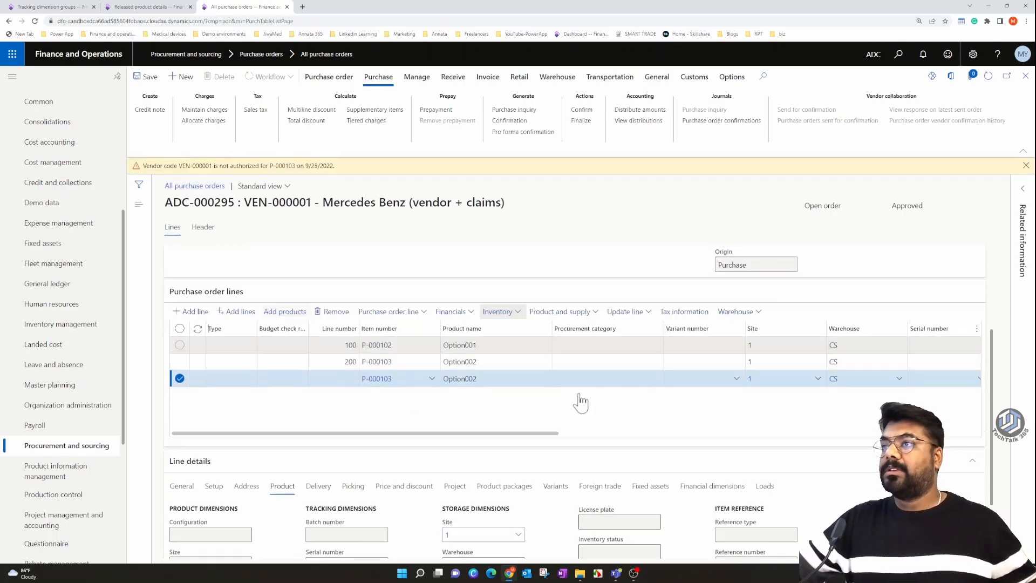
Set the quantity of the third purchase order line to 5 and dismiss the vendor warnings.
{"action": "left_click", "coordinate": [1026, 165]}
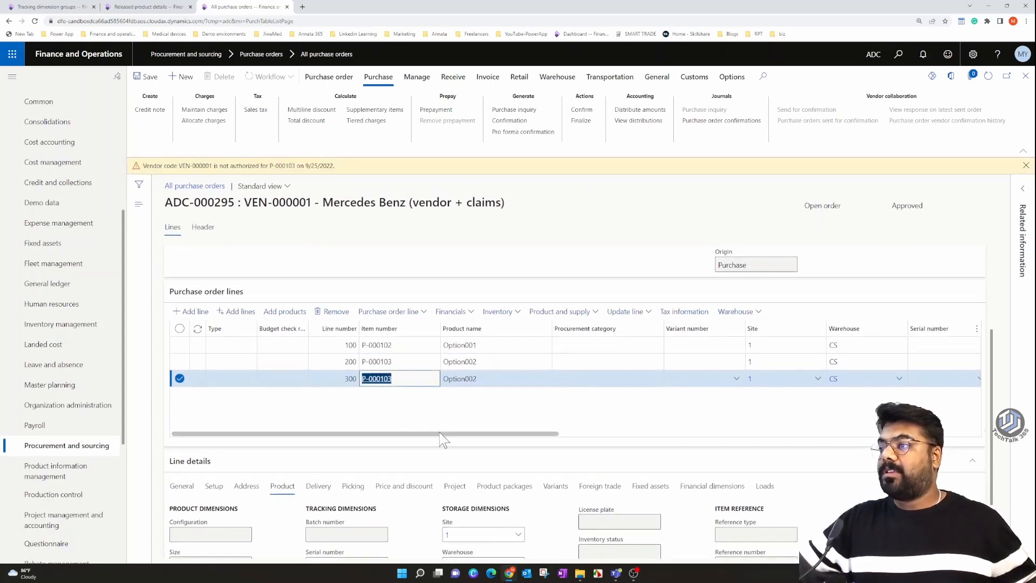
{"action": "left_click_drag", "start_coordinate": [442, 433], "coordinate": [599, 434]}
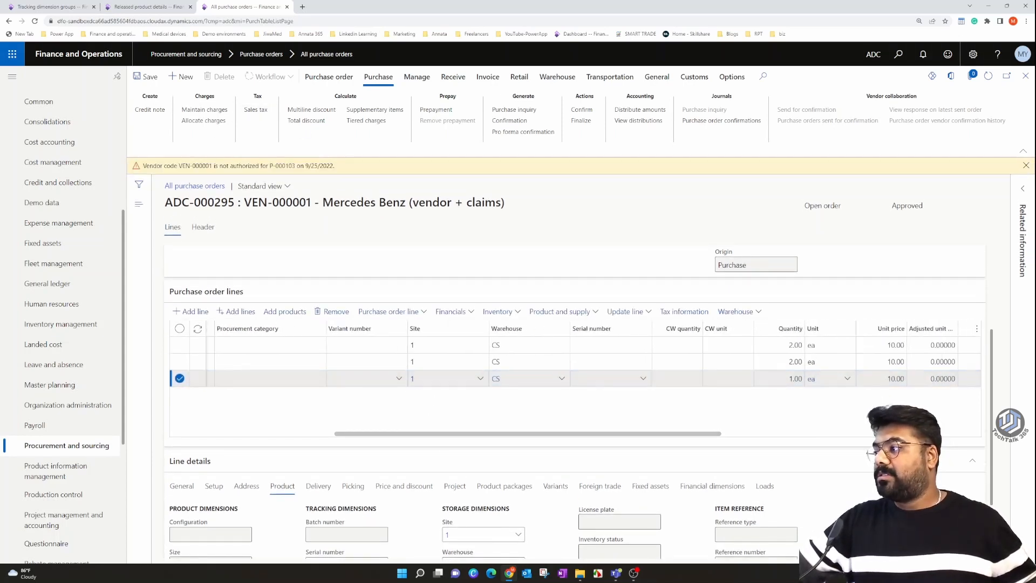
{"action": "left_click", "coordinate": [788, 378]}
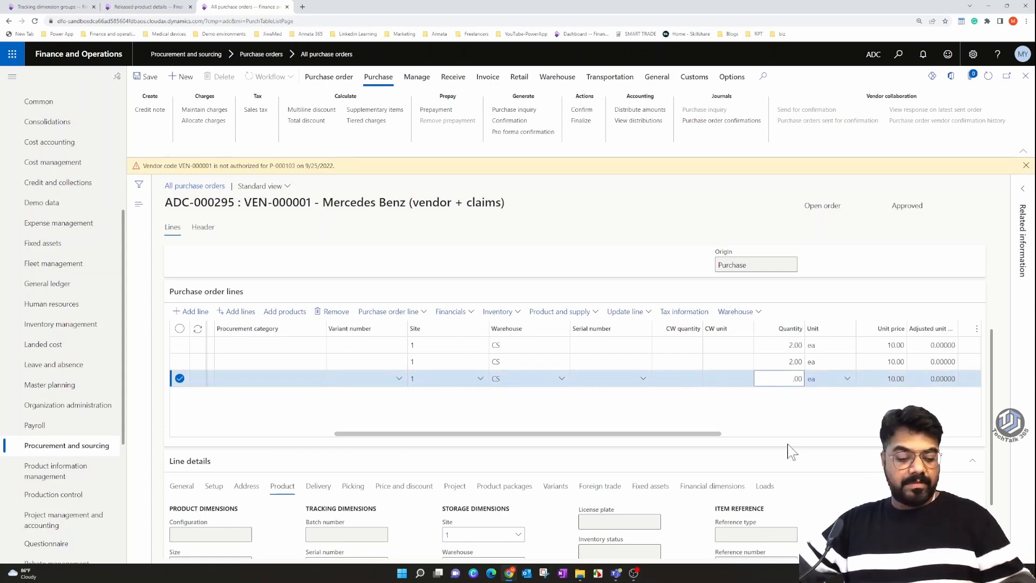
{"action": "left_click", "coordinate": [715, 408]}
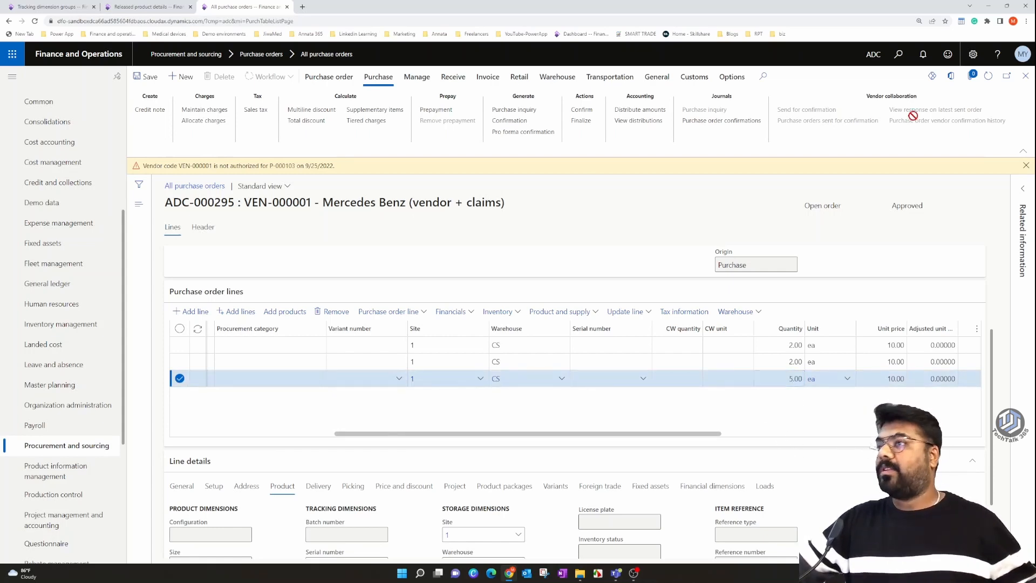
{"action": "left_click", "coordinate": [1025, 165]}
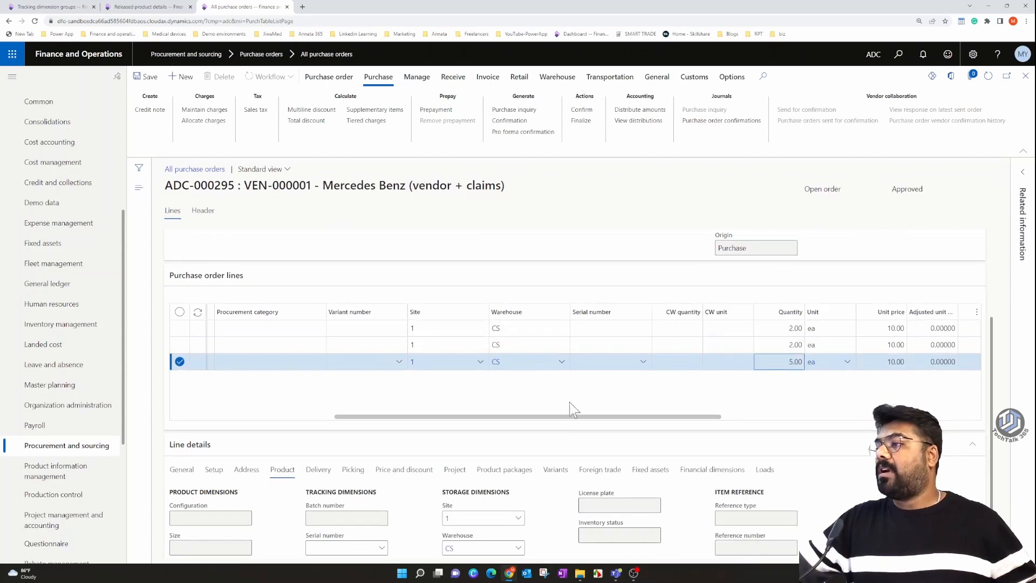
Register the third line's 5 pieces with automatically created serial numbers D-00001 to D-00005, then return to the purchase order.
{"action": "left_click_drag", "start_coordinate": [575, 418], "coordinate": [471, 419]}
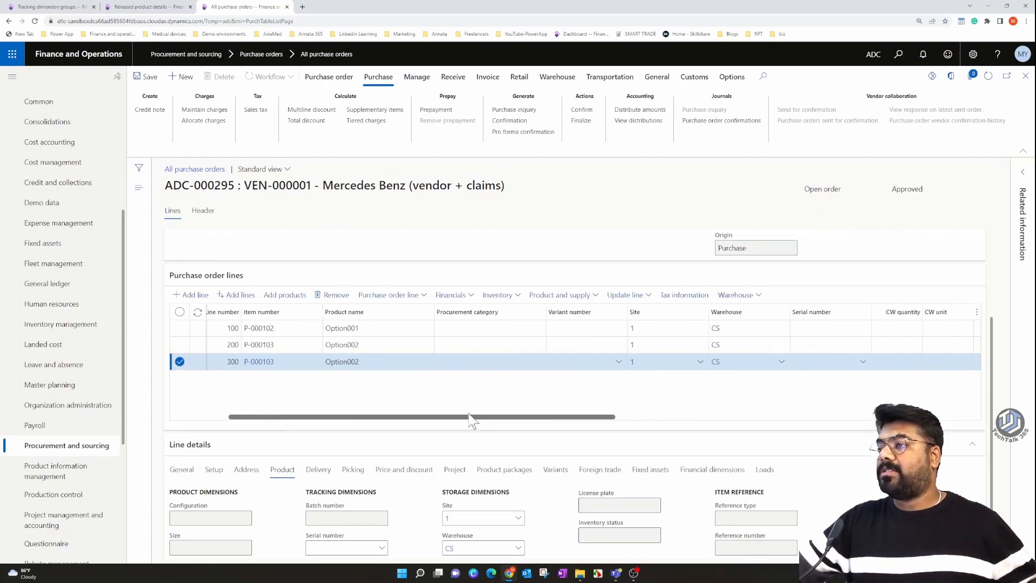
{"action": "left_click_drag", "start_coordinate": [471, 420], "coordinate": [551, 420]}
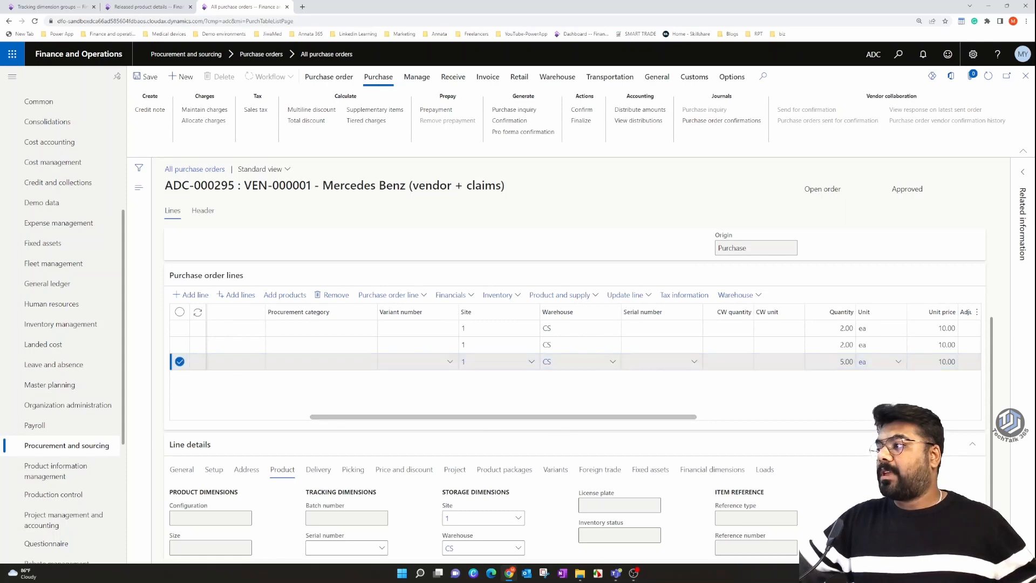
{"action": "left_click", "coordinate": [647, 297]}
{"action": "left_click", "coordinate": [650, 451]}
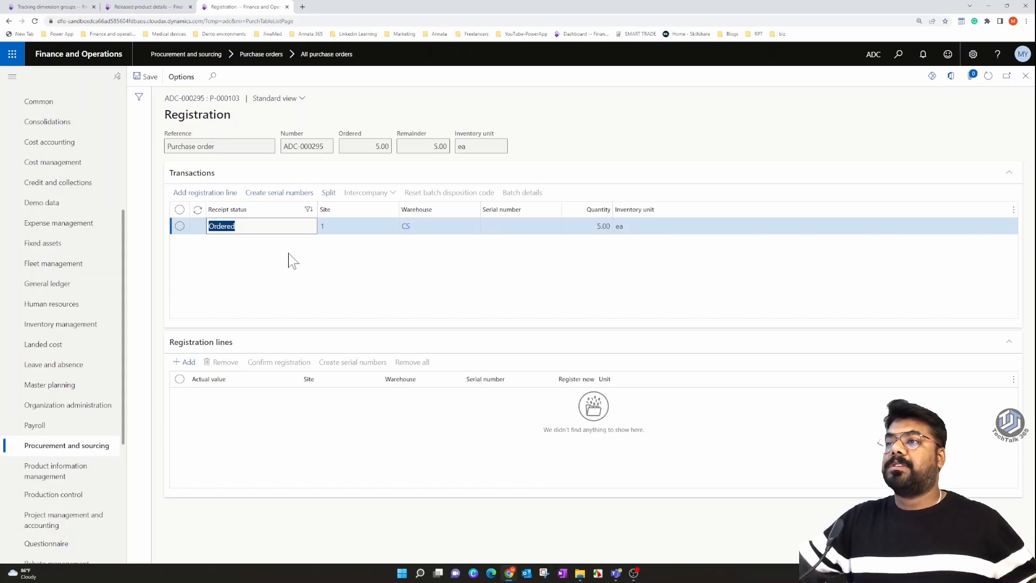
{"action": "left_click", "coordinate": [205, 193]}
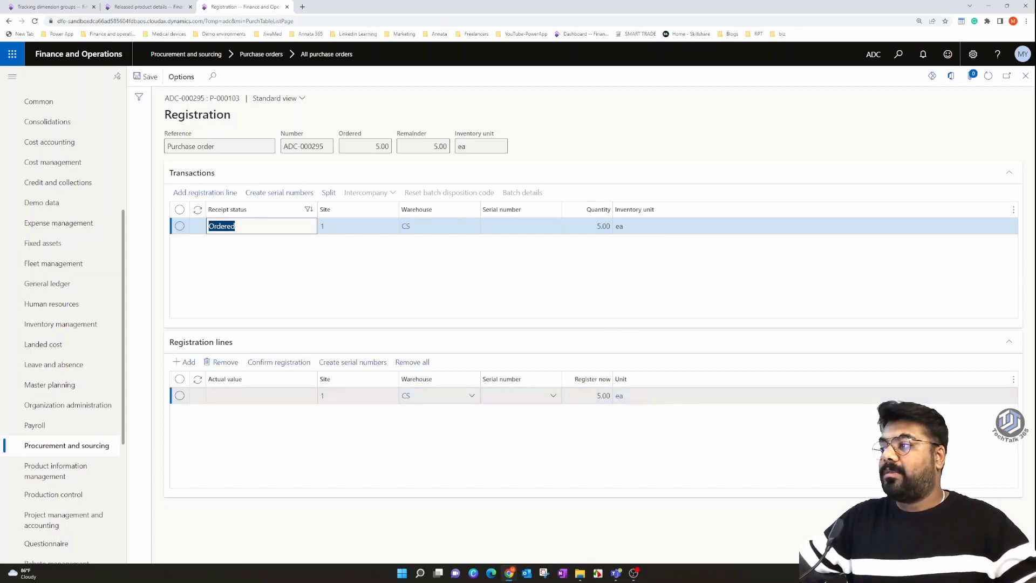
{"action": "left_click", "coordinate": [588, 396]}
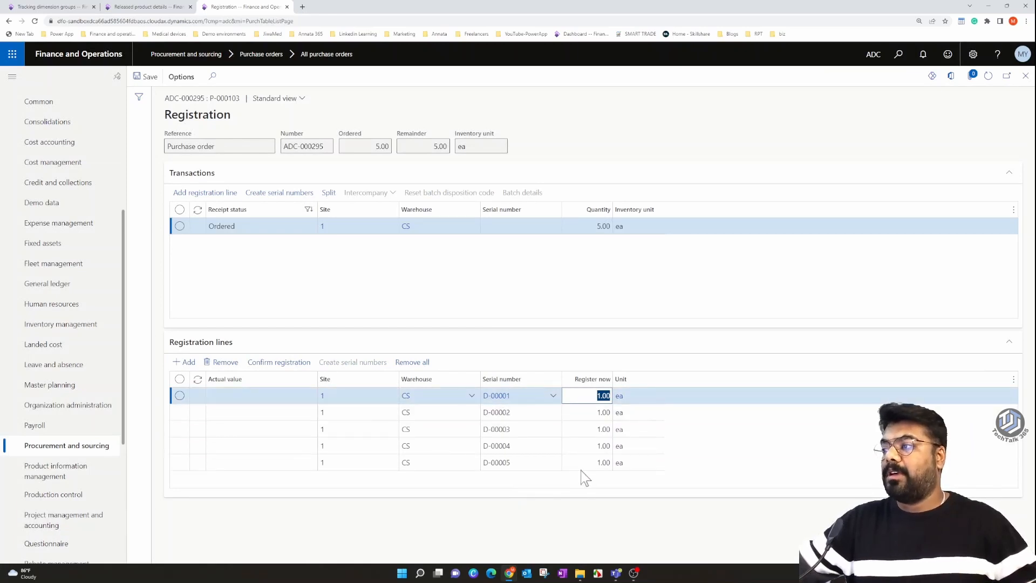
{"action": "left_click", "coordinate": [282, 363]}
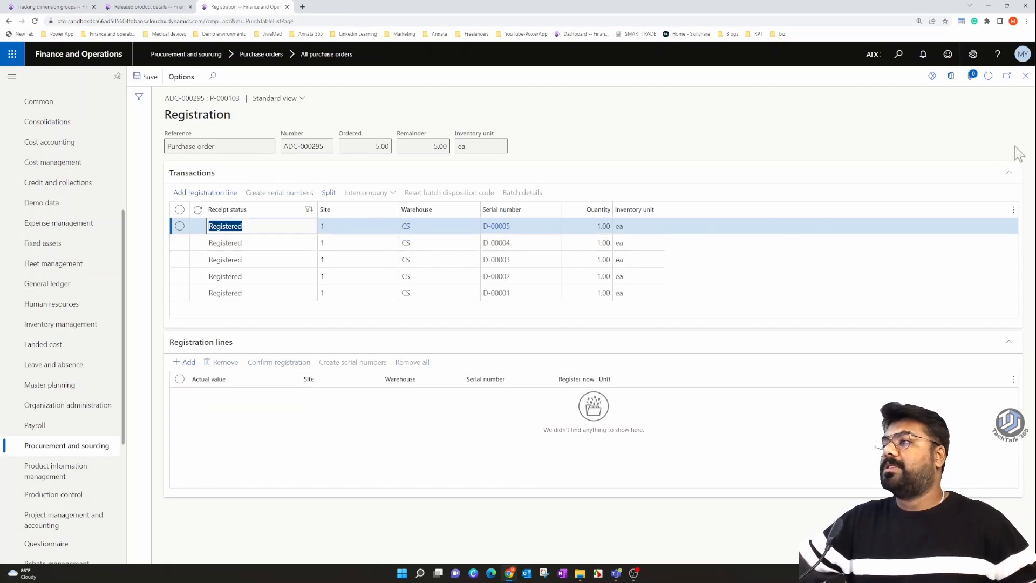
{"action": "left_click", "coordinate": [1025, 75]}
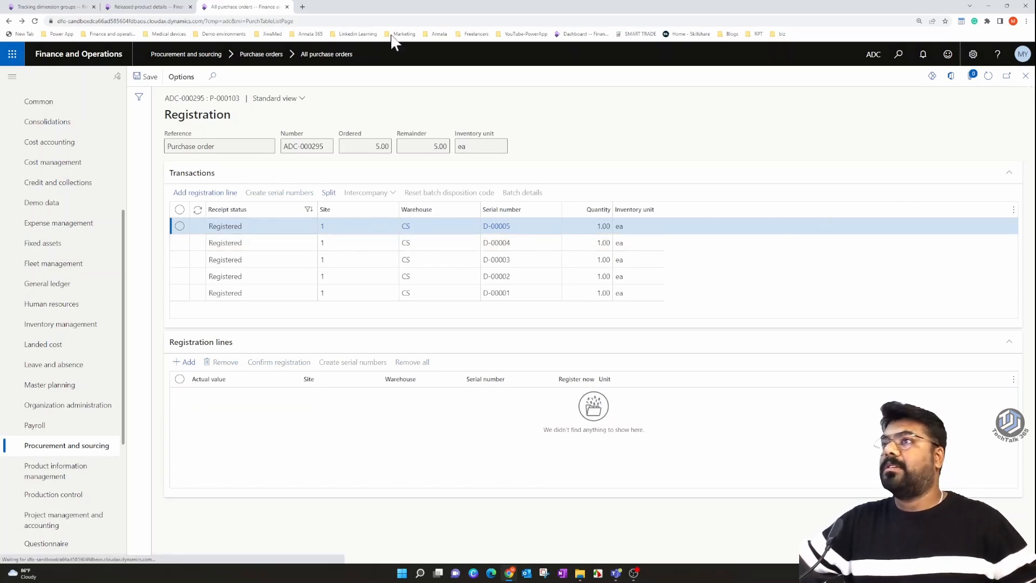
Review the on-hand inventory by serial number for item P-000103 from the released products list.
{"action": "left_click", "coordinate": [178, 7]}
{"action": "left_click", "coordinate": [303, 479]}
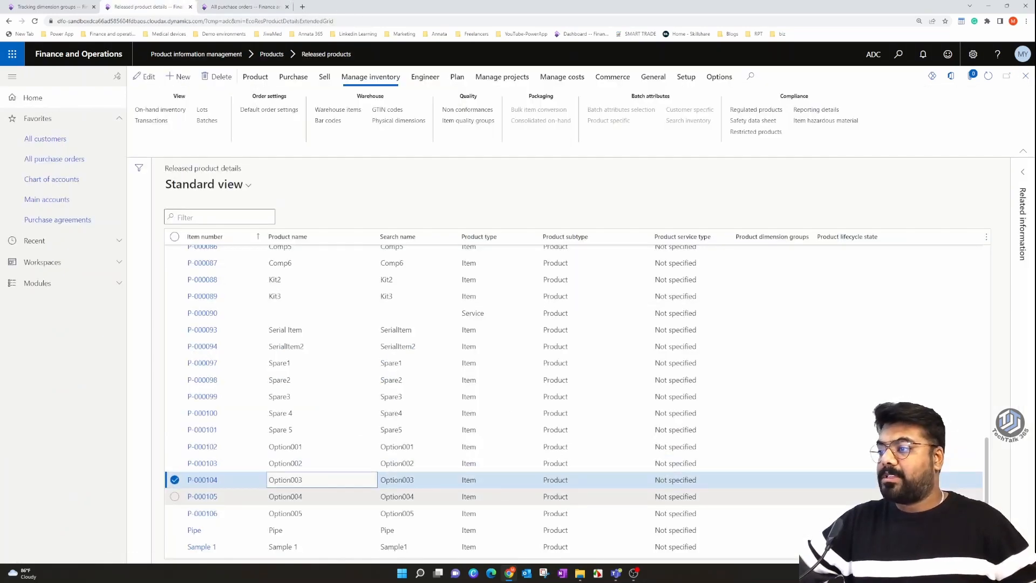
{"action": "left_click", "coordinate": [302, 463]}
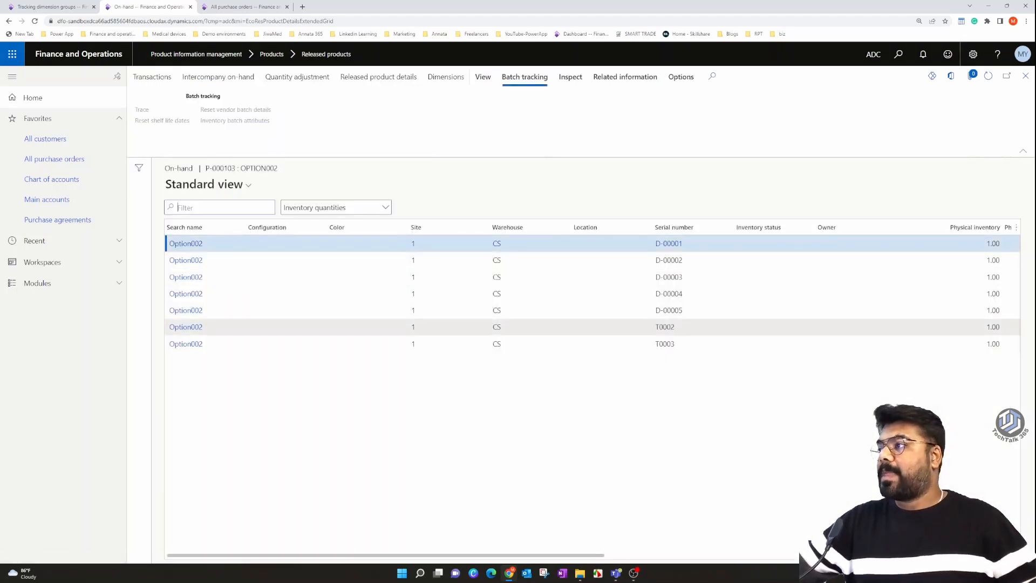
{"action": "left_click", "coordinate": [700, 345]}
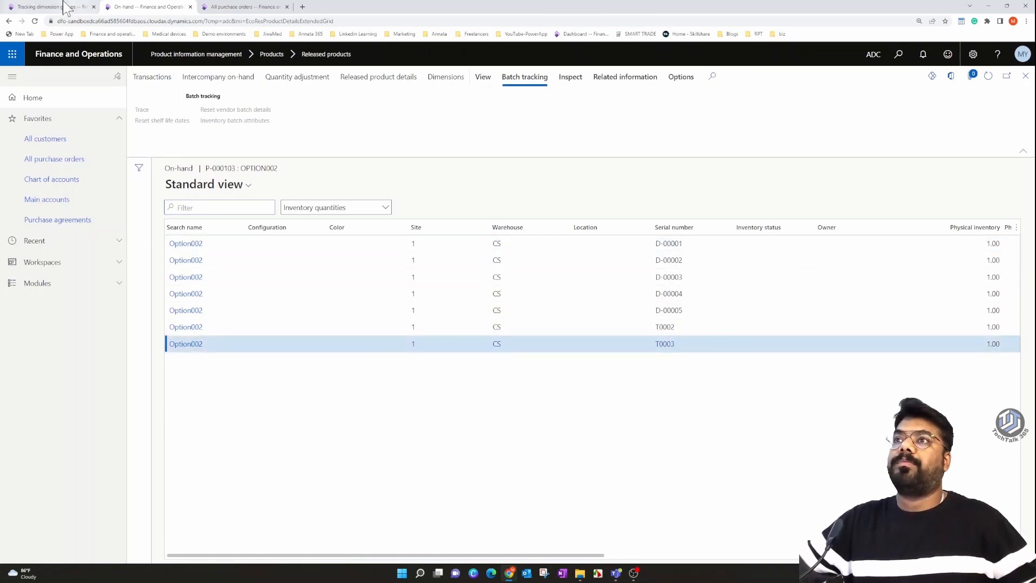
Return to the purchase order, dismiss the vendor warning and confirm the order.
{"action": "left_click", "coordinate": [210, 8]}
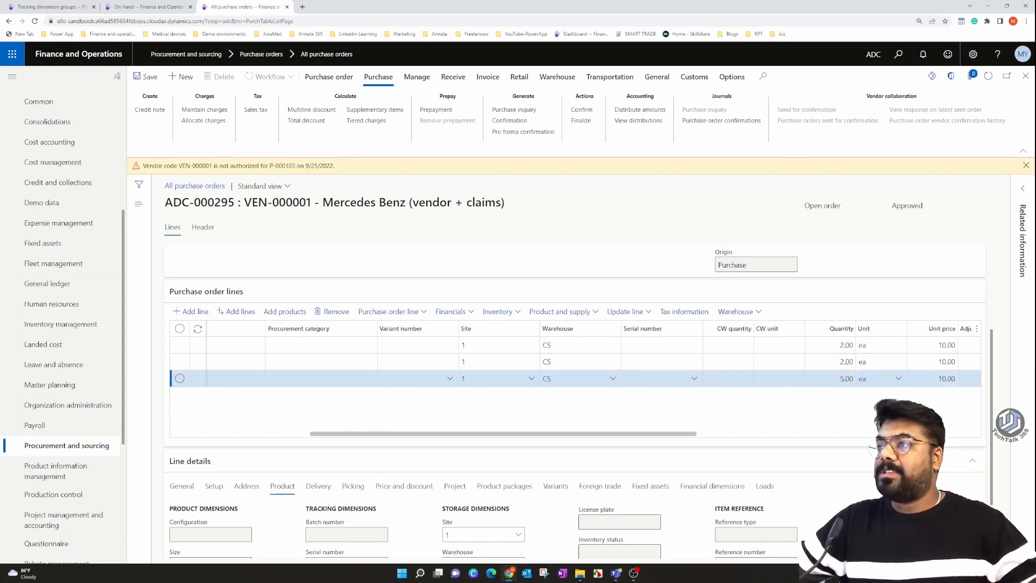
{"action": "left_click", "coordinate": [1024, 166]}
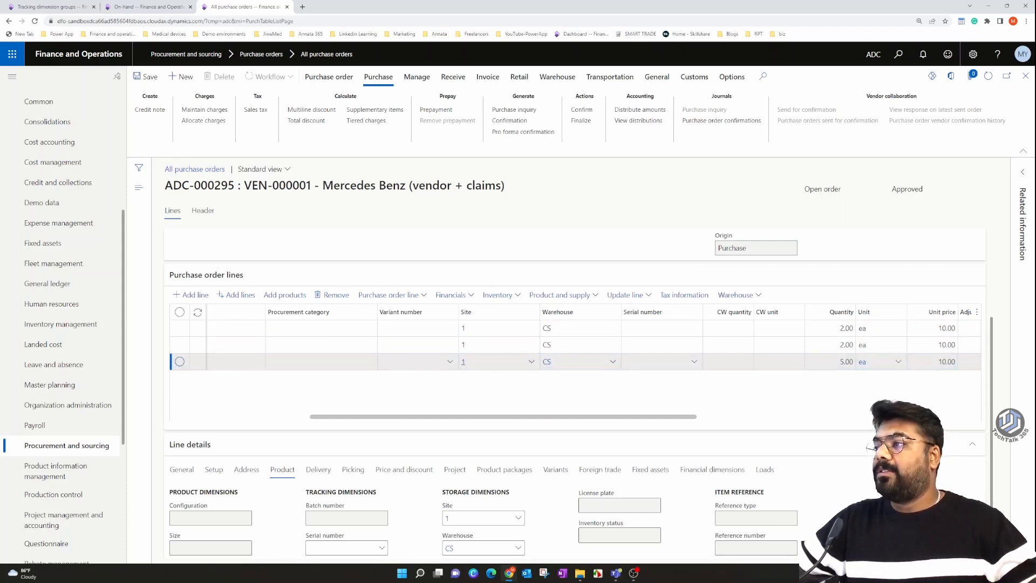
{"action": "left_click", "coordinate": [451, 80]}
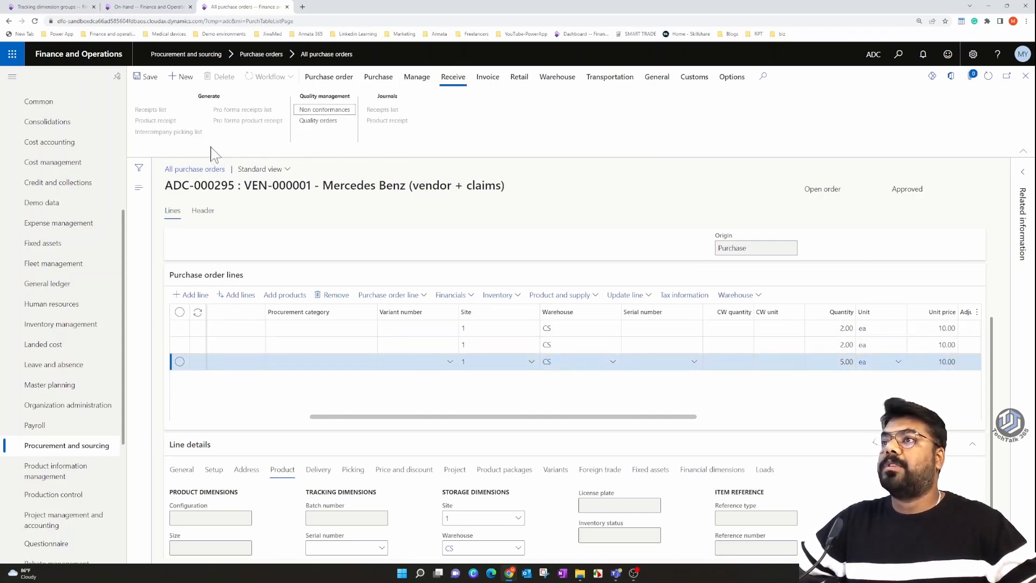
{"action": "left_click", "coordinate": [324, 77]}
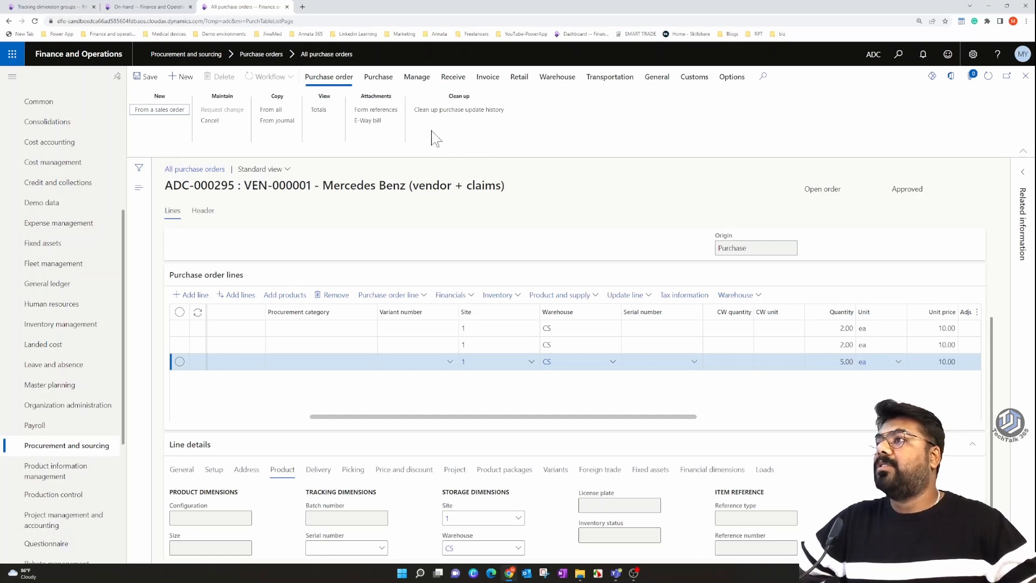
{"action": "left_click", "coordinate": [380, 77]}
{"action": "left_click", "coordinate": [581, 110]}
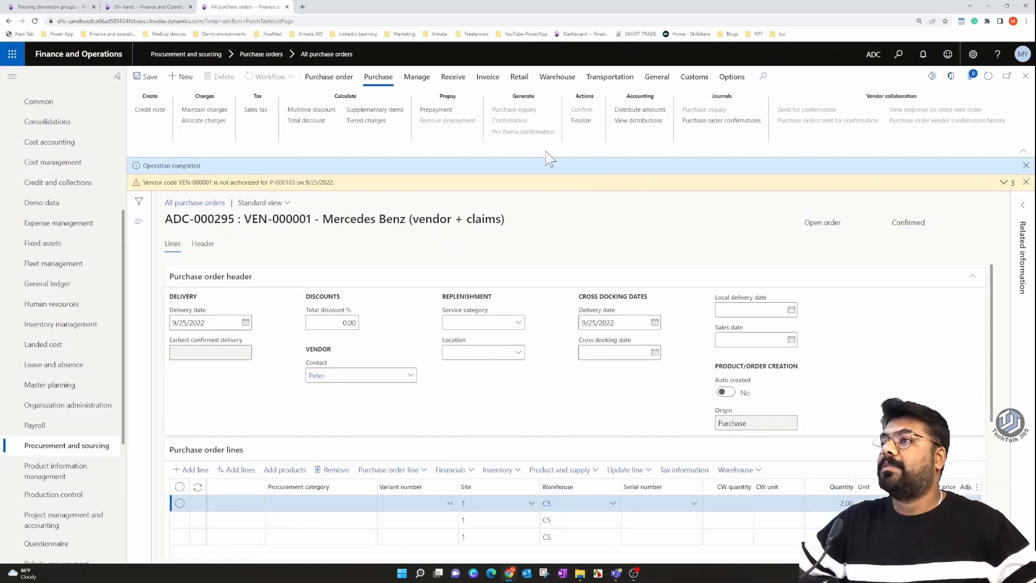
Examine where line registration is available in the order's product receipt posting, then cancel the posting.
{"action": "left_click", "coordinate": [453, 78]}
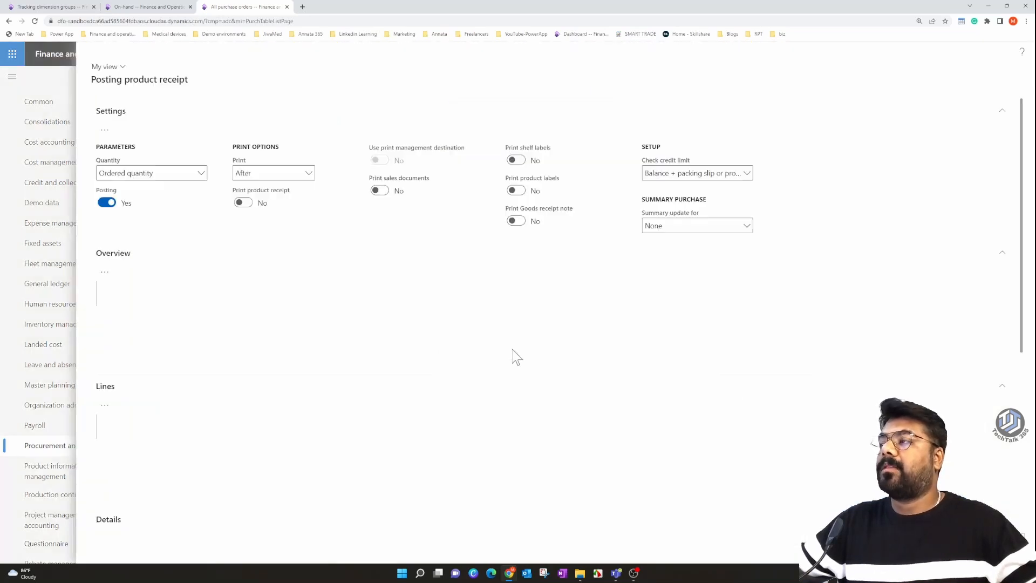
{"action": "scroll", "coordinate": [468, 432], "scroll_direction": "down", "scroll_amount": 5}
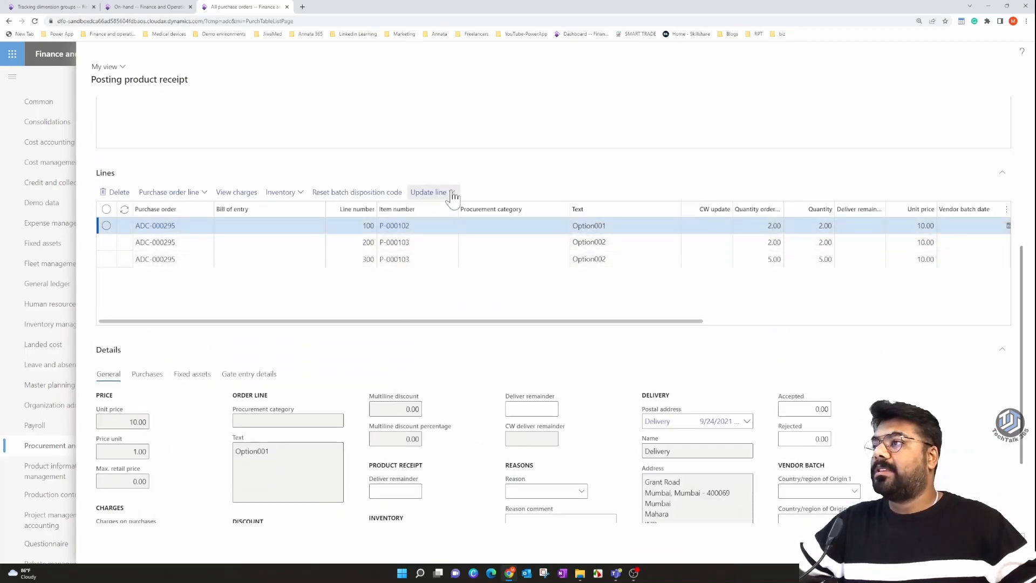
{"action": "left_click", "coordinate": [451, 193]}
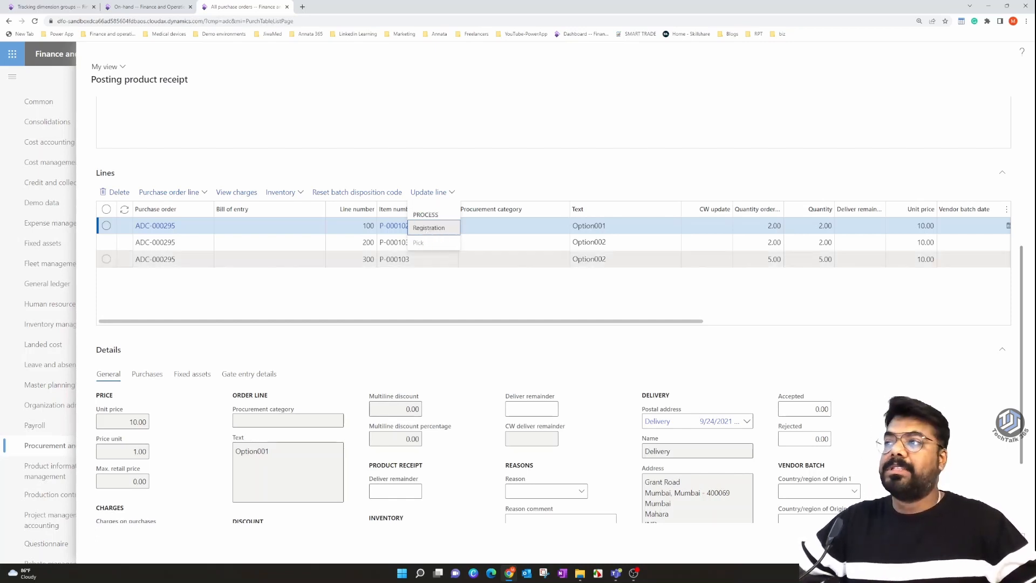
{"action": "mouse_move", "coordinate": [399, 259]}
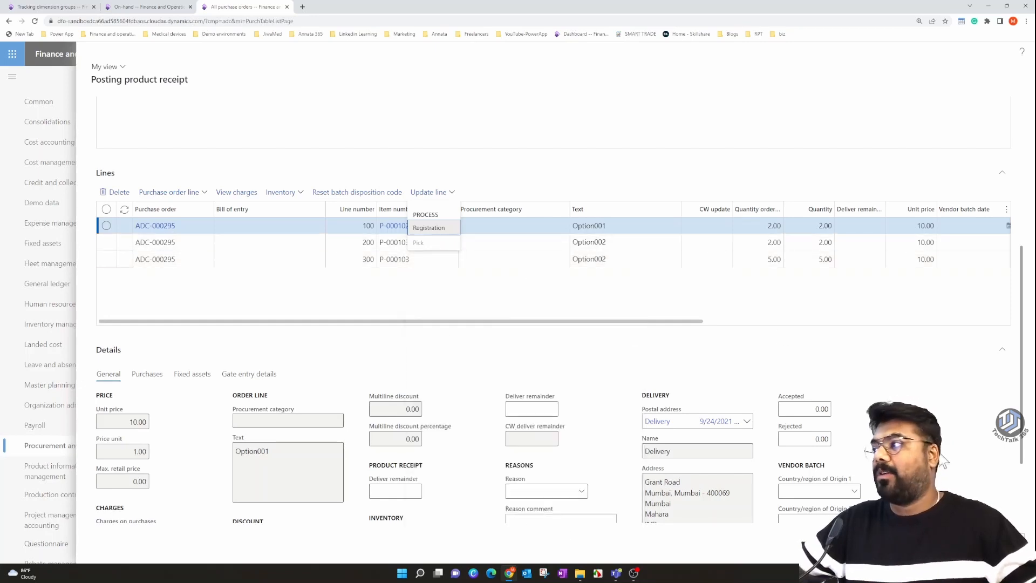
{"action": "left_click", "coordinate": [886, 404]}
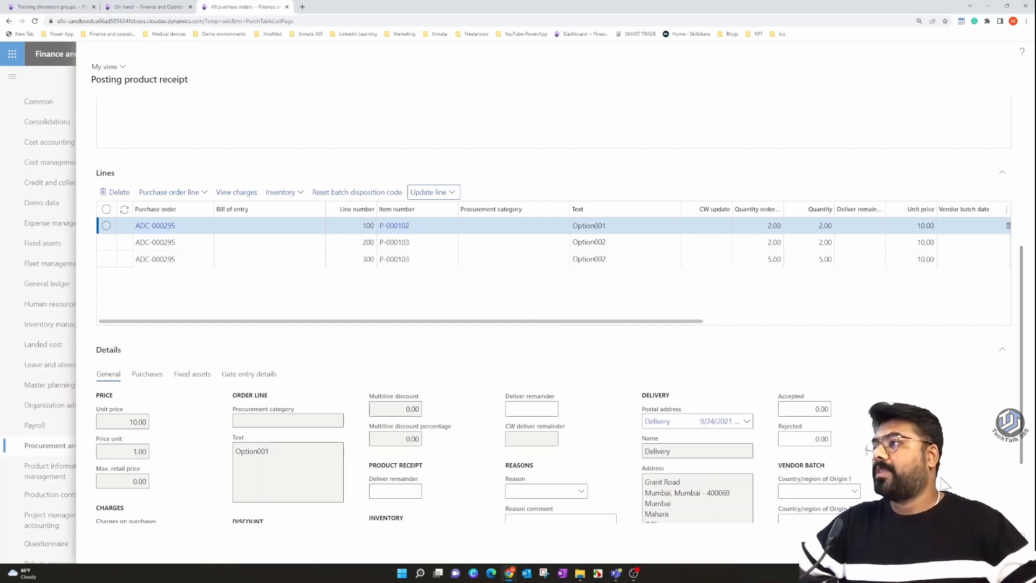
{"action": "left_click", "coordinate": [961, 543]}
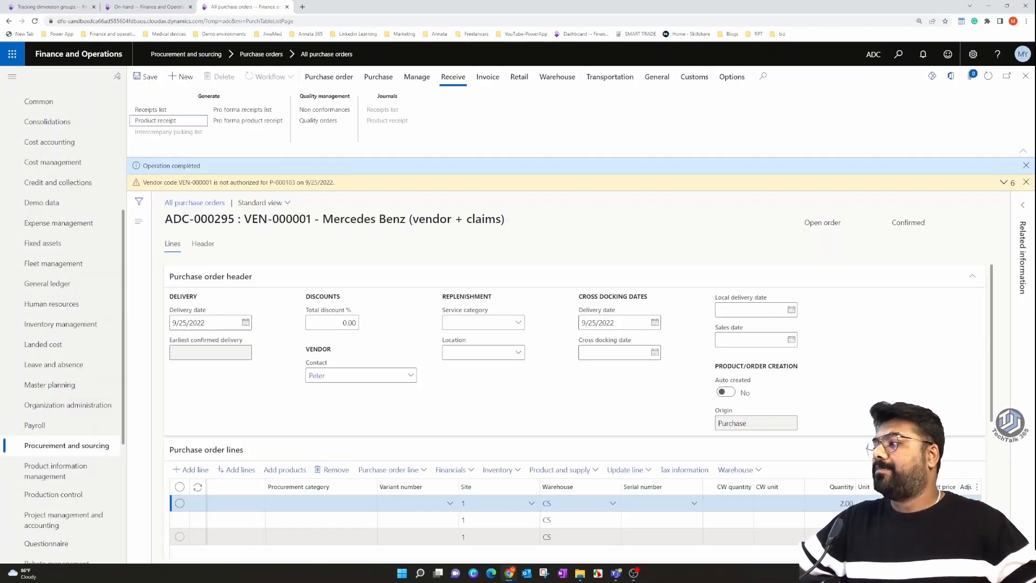
Dismiss the messages and create a new purchase order for vendor Mercedes Benz (vendor + claims) with warehouse CS.
{"action": "left_click", "coordinate": [1025, 184]}
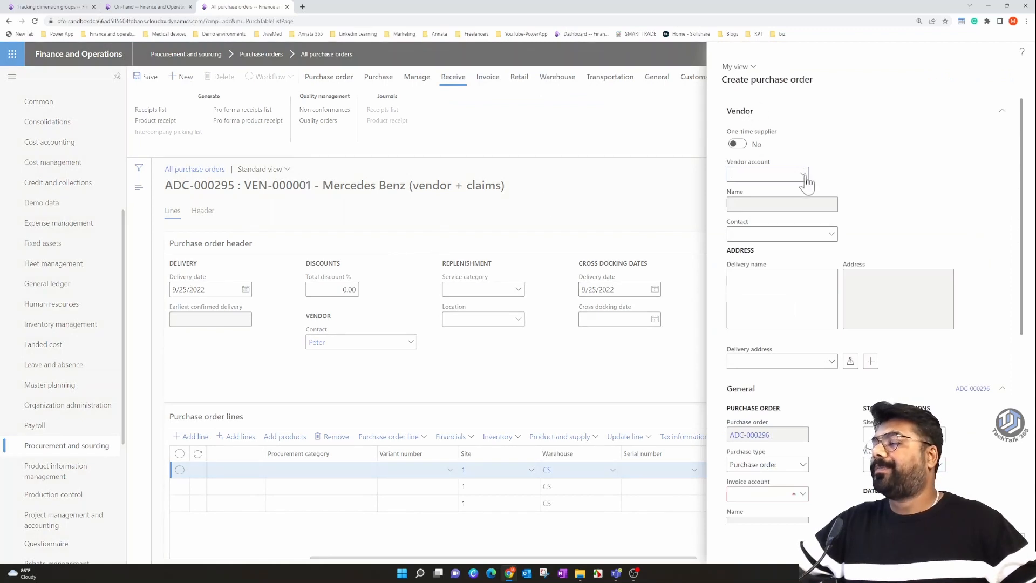
{"action": "left_click", "coordinate": [804, 176]}
{"action": "left_click", "coordinate": [356, 207]}
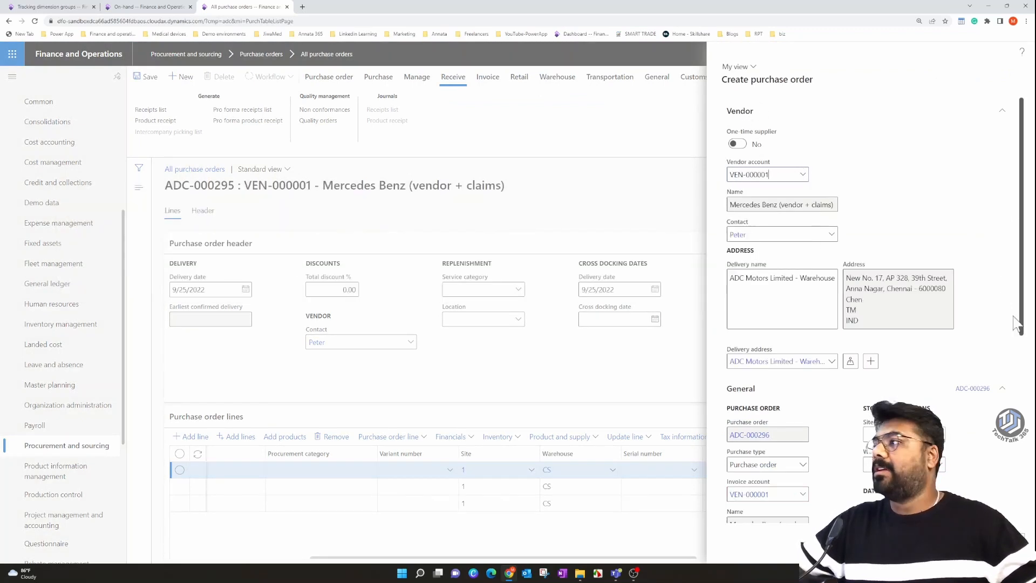
{"action": "scroll", "coordinate": [1017, 324], "scroll_direction": "down", "scroll_amount": 2}
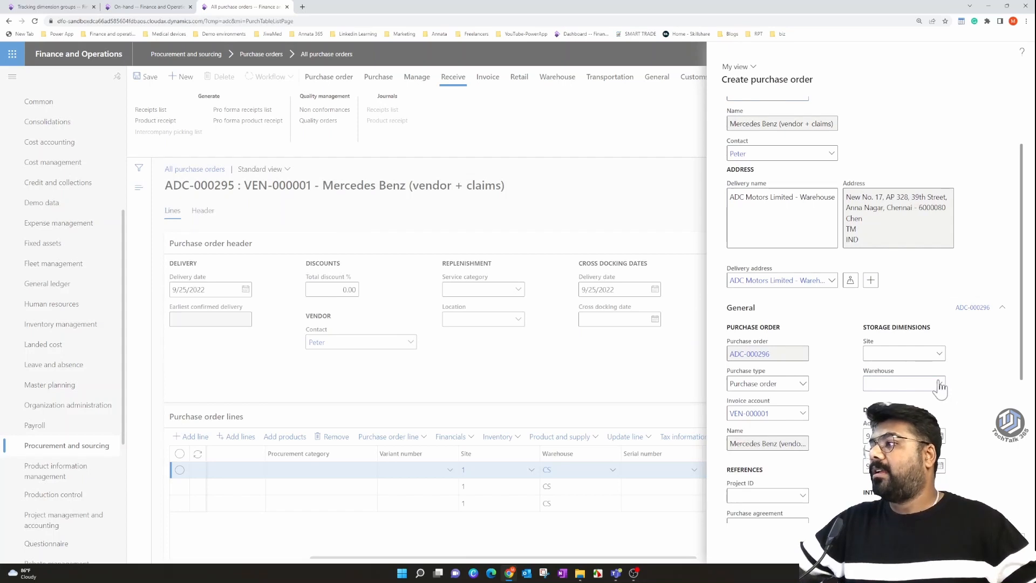
{"action": "left_click", "coordinate": [939, 383]}
{"action": "left_click", "coordinate": [791, 431]}
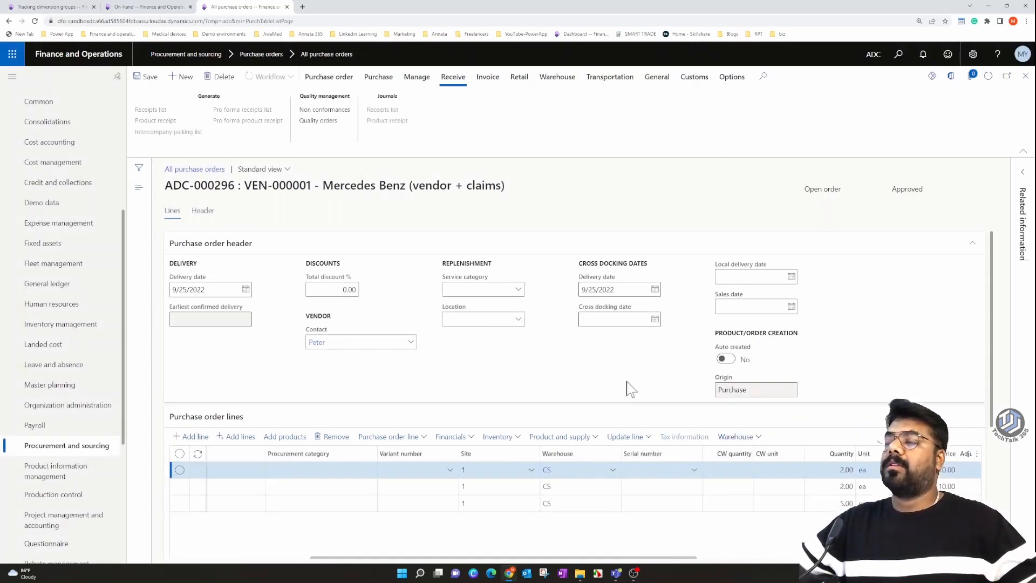
Copy item number P-000103 from the released products and add it as a line on the new purchase order.
{"action": "left_click", "coordinate": [168, 7]}
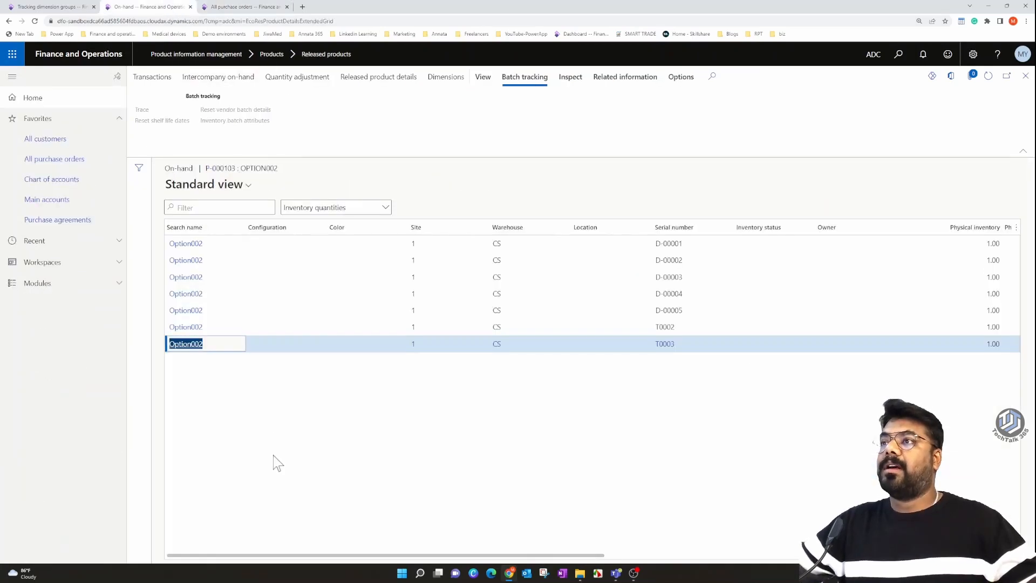
{"action": "left_click", "coordinate": [1025, 75]}
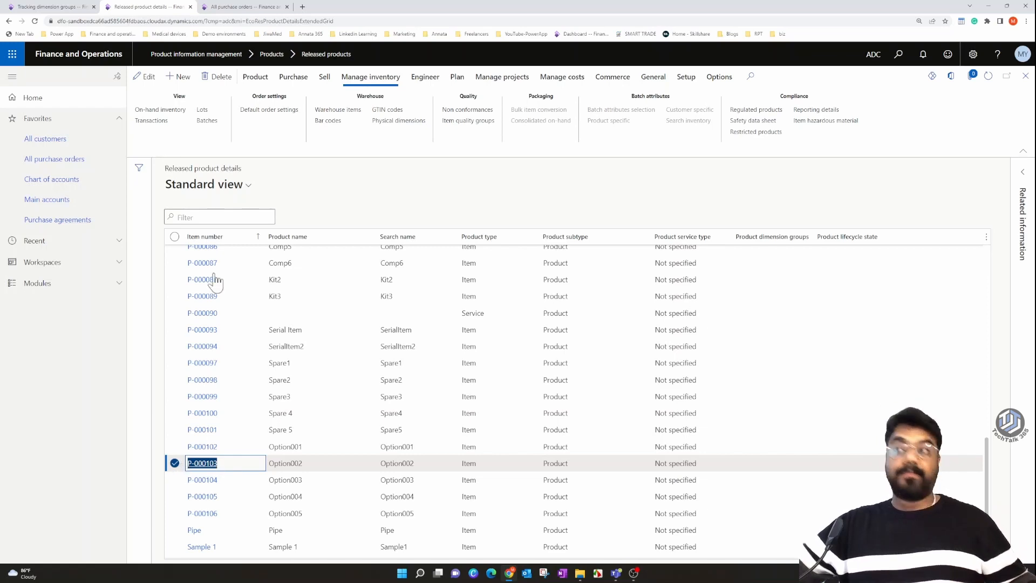
{"action": "left_click", "coordinate": [246, 7]}
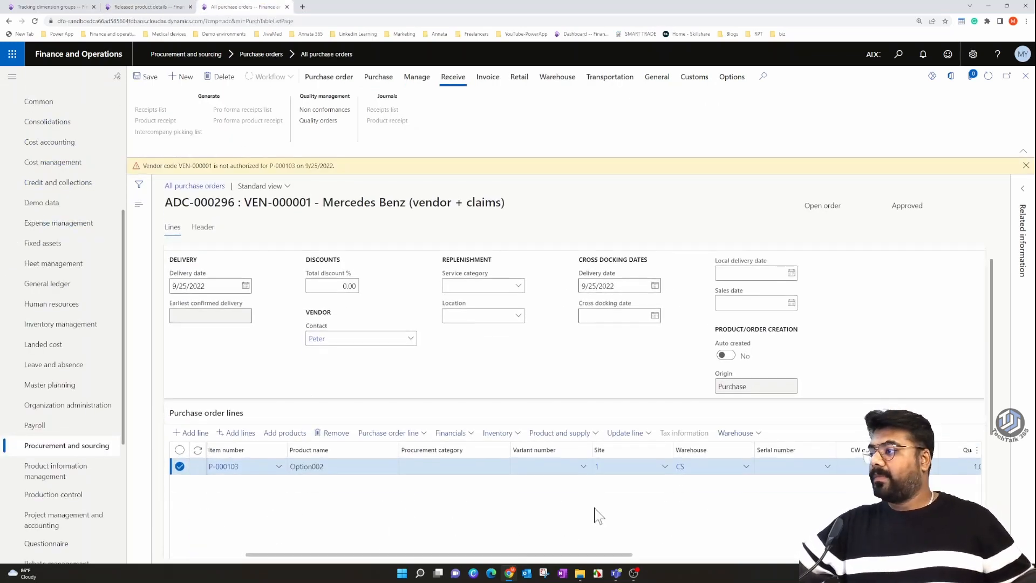
{"action": "left_click", "coordinate": [1025, 165]}
Confirm the new purchase order and open its product receipt posting.
{"action": "left_click_drag", "start_coordinate": [612, 538], "coordinate": [349, 120]}
{"action": "left_click", "coordinate": [328, 77]}
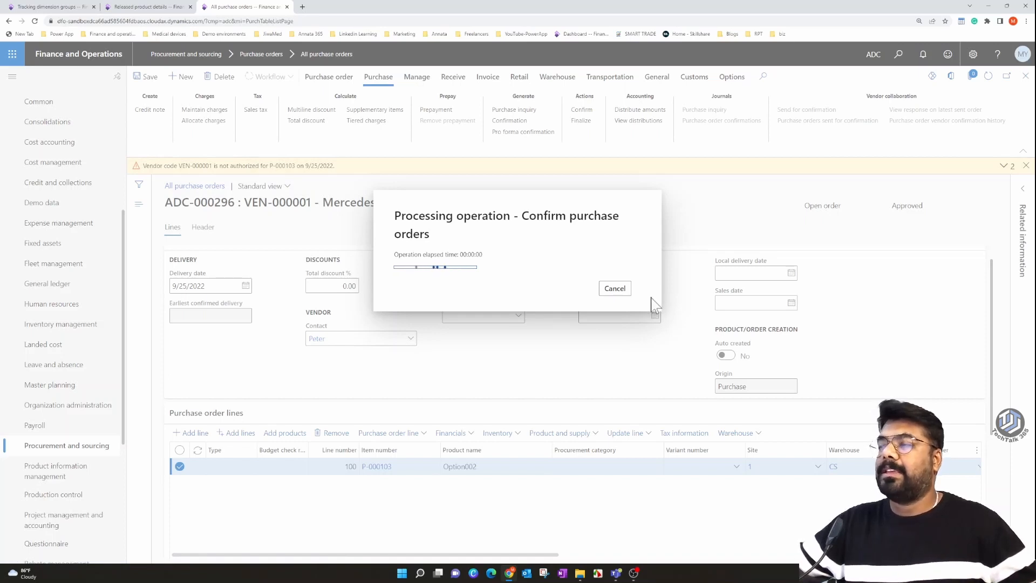
{"action": "left_click", "coordinate": [446, 82]}
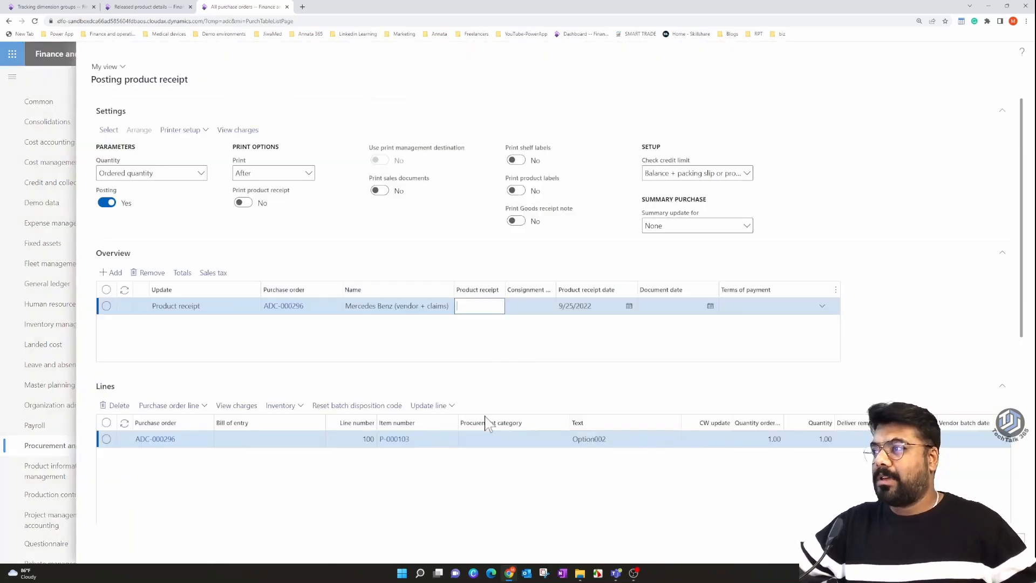
Try to post the product receipt for item P-000103, using the purchase order number as the product receipt number.
{"action": "left_click", "coordinate": [289, 307]}
{"action": "key", "text": "ctrl+c"}
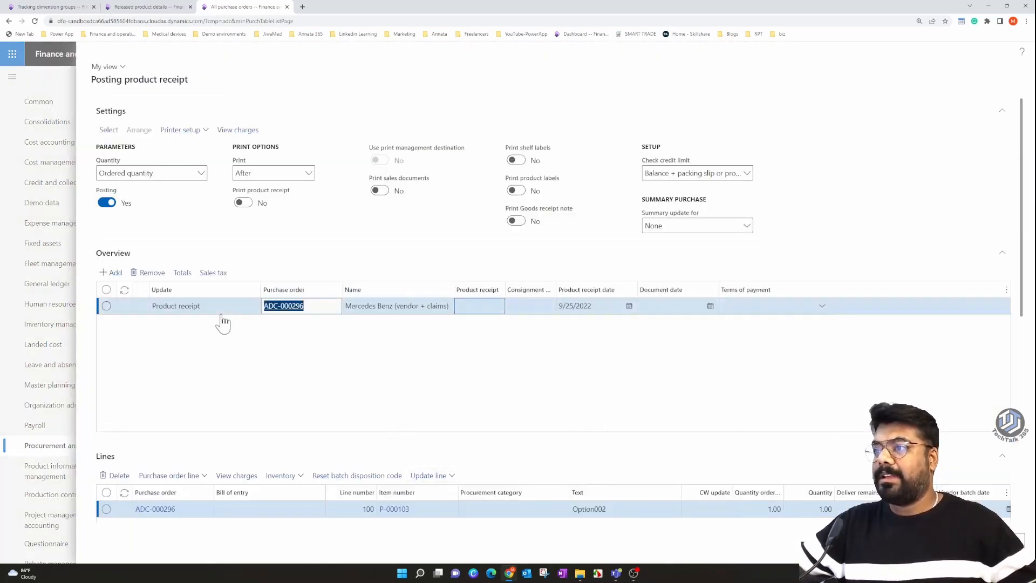
{"action": "left_click", "coordinate": [477, 307]}
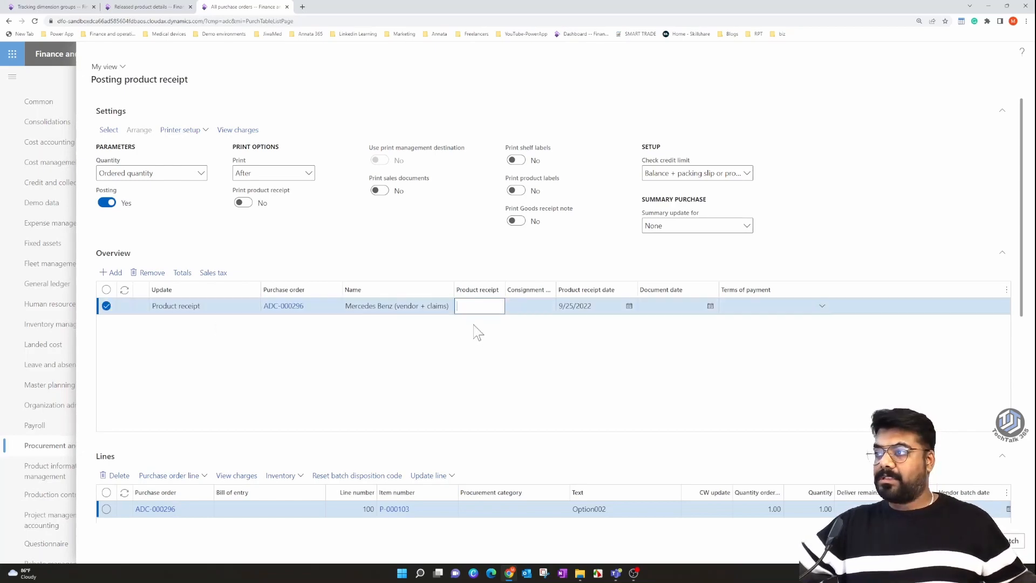
{"action": "key", "text": "ctrl+v"}
{"action": "left_click", "coordinate": [527, 374]}
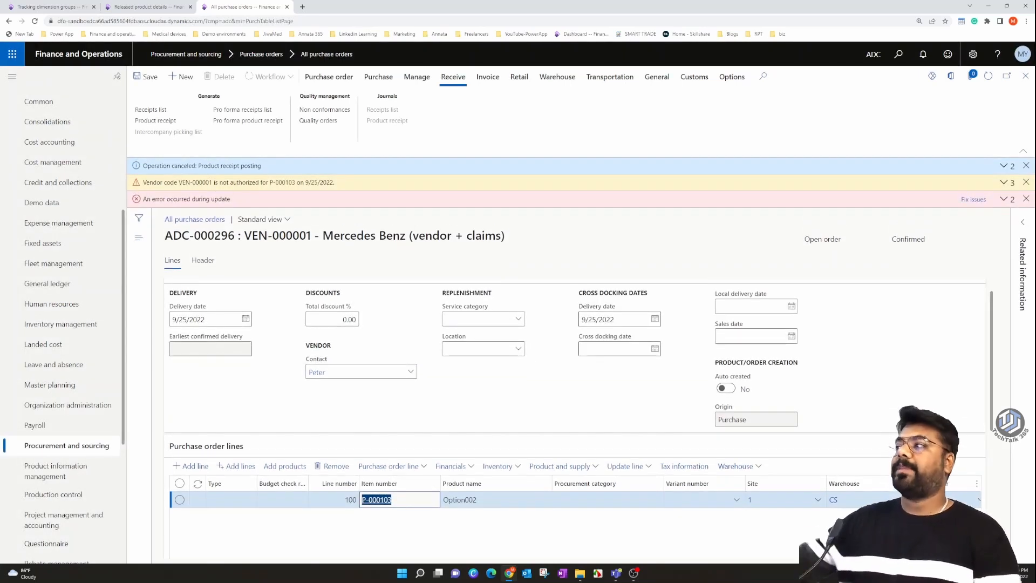
Examine the details of the posting error, then dismiss the messages and return to the purchase order list.
{"action": "left_click", "coordinate": [1003, 199]}
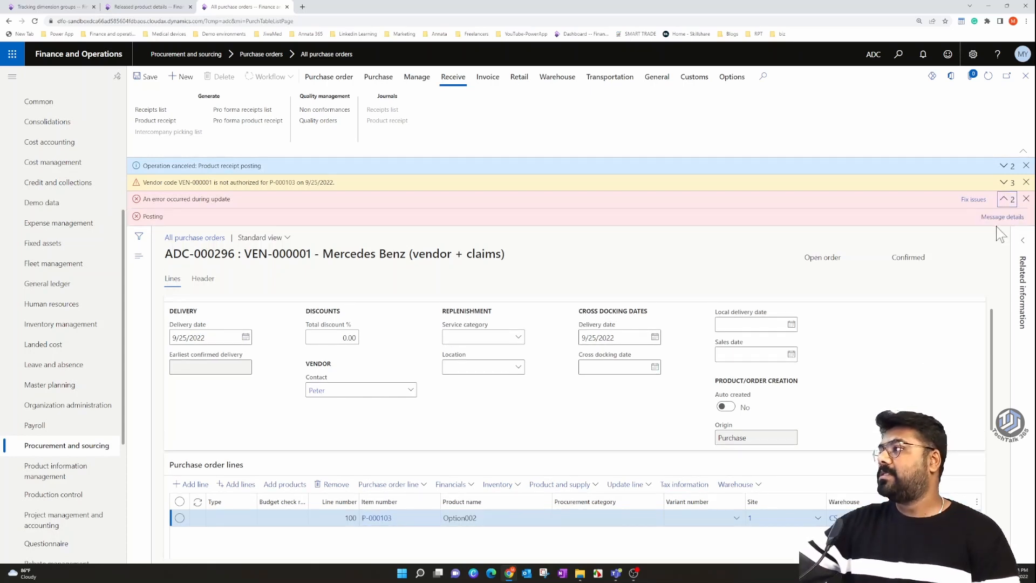
{"action": "left_click", "coordinate": [1002, 216]}
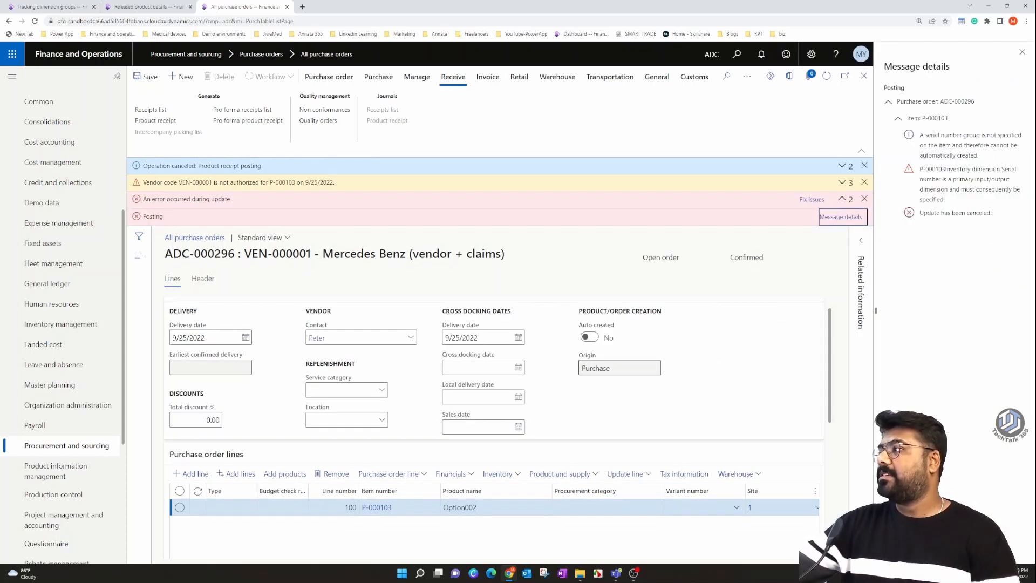
{"action": "left_click", "coordinate": [1021, 52]}
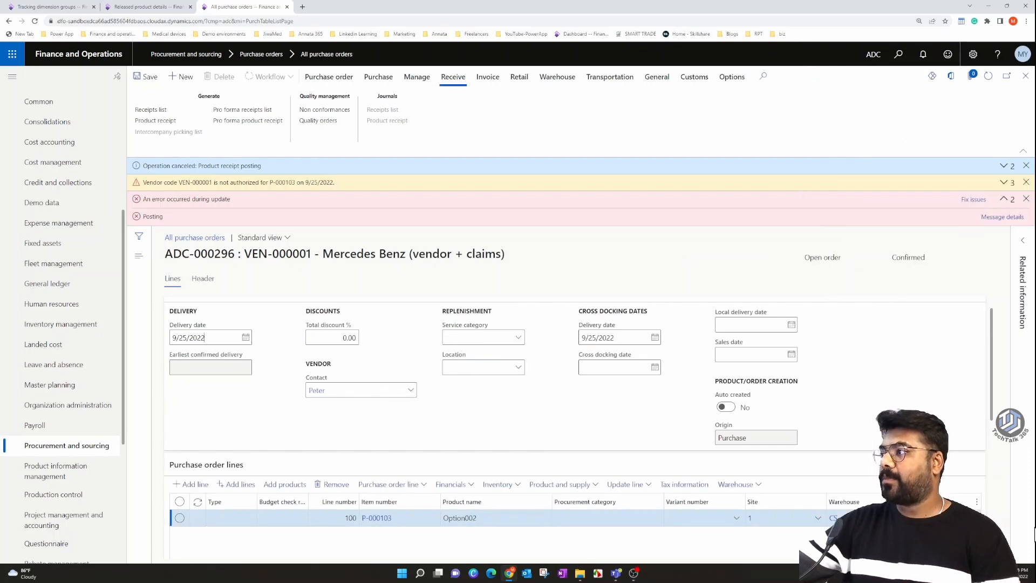
{"action": "left_click", "coordinate": [1025, 199]}
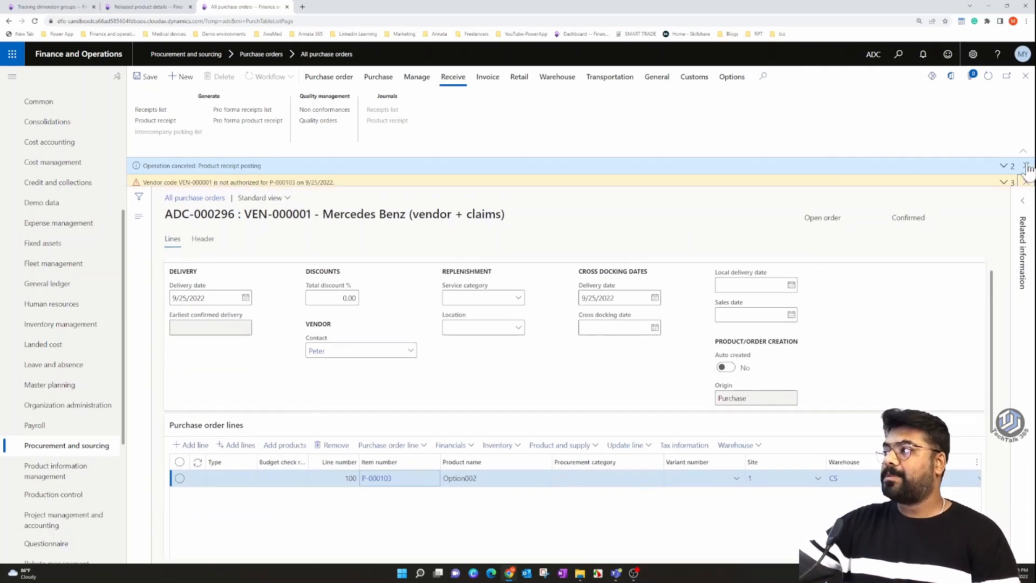
{"action": "left_click", "coordinate": [1026, 167]}
{"action": "left_click", "coordinate": [1026, 166]}
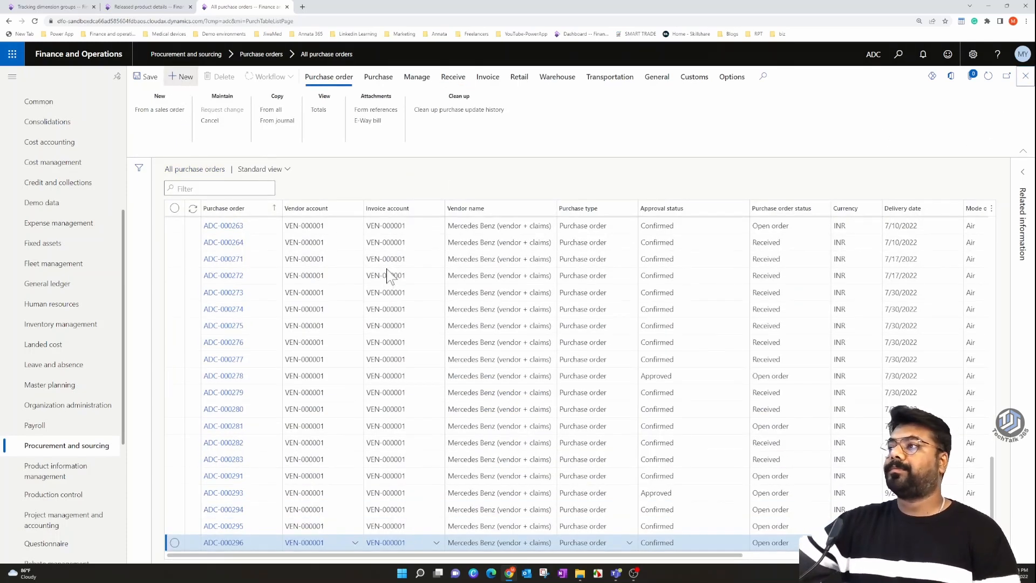
Create another purchase order for vendor Mercedes Benz (vendor + claims) with warehouse CS.
{"action": "left_click", "coordinate": [185, 78]}
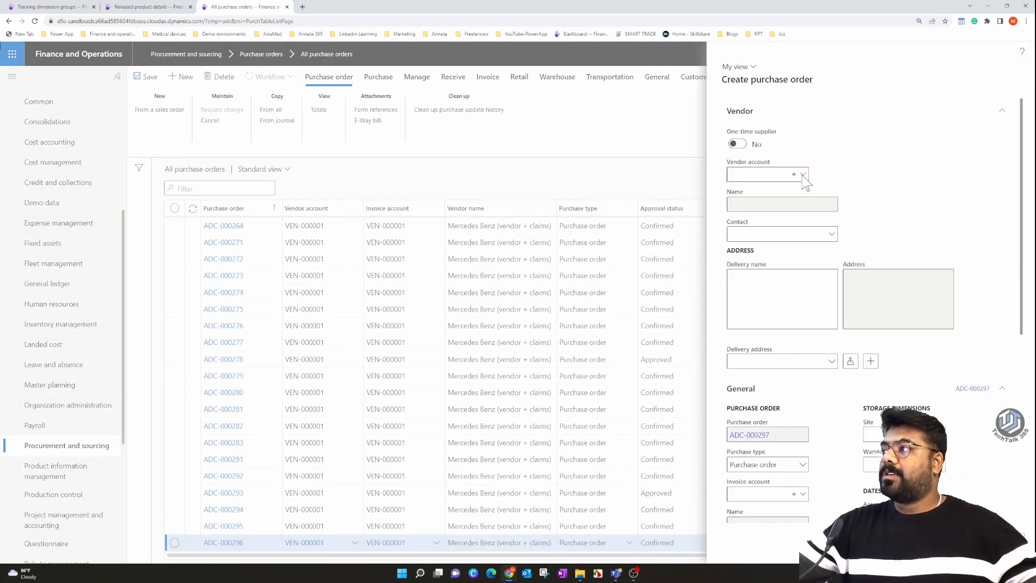
{"action": "left_click", "coordinate": [802, 175]}
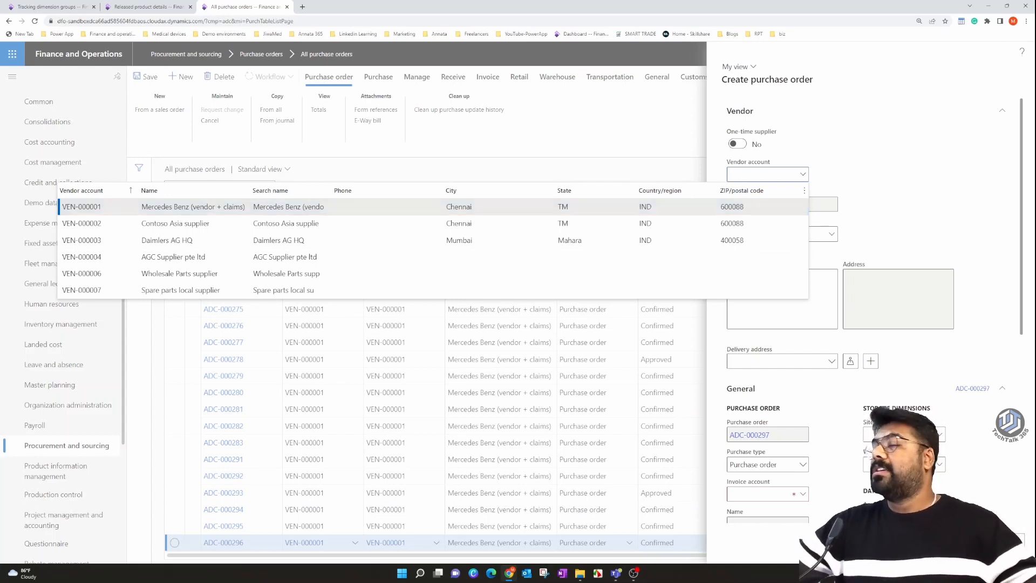
{"action": "left_click", "coordinate": [224, 208]}
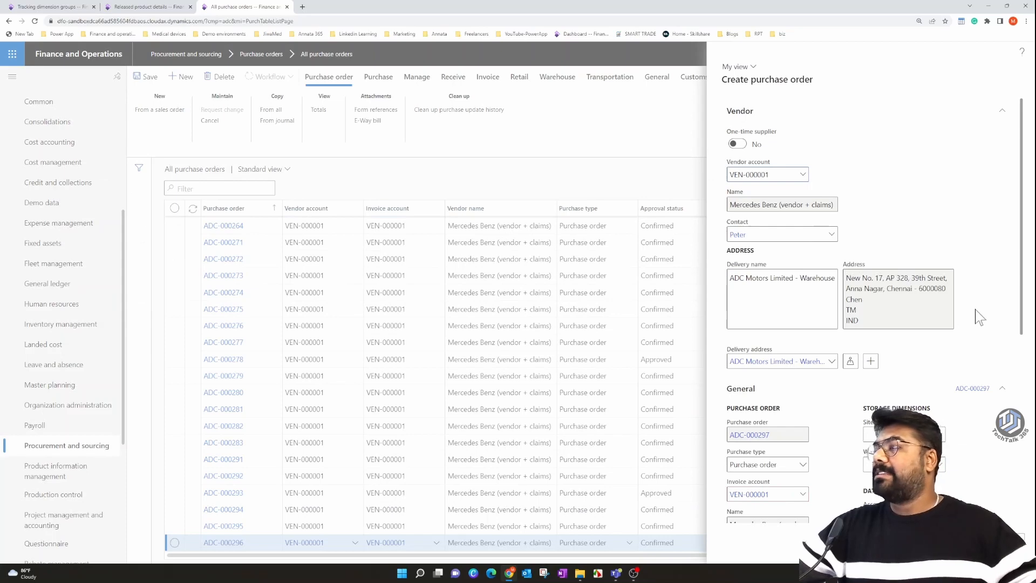
{"action": "scroll", "coordinate": [971, 321], "scroll_direction": "down", "scroll_amount": 3}
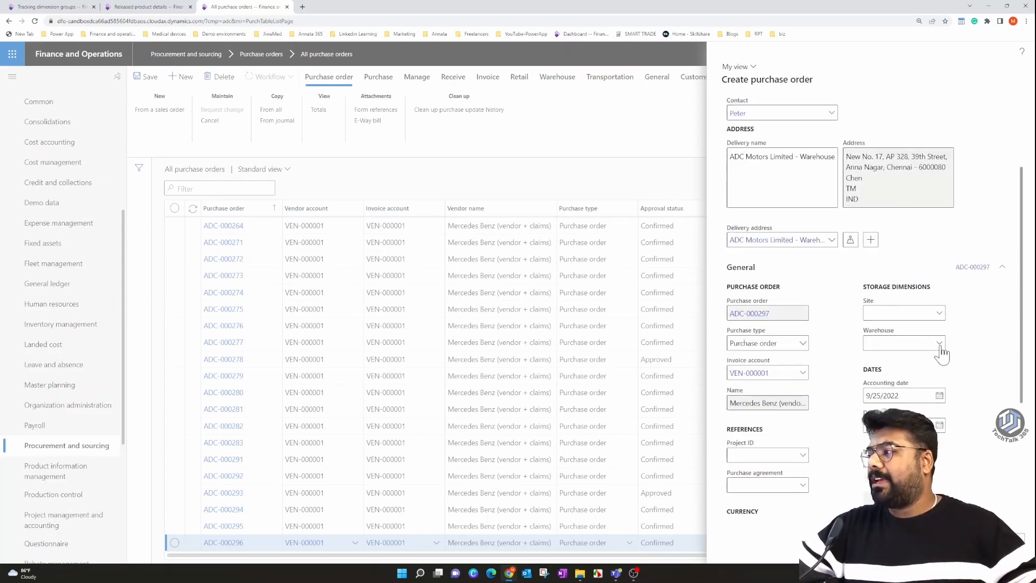
{"action": "left_click", "coordinate": [939, 343]}
{"action": "left_click", "coordinate": [893, 375]}
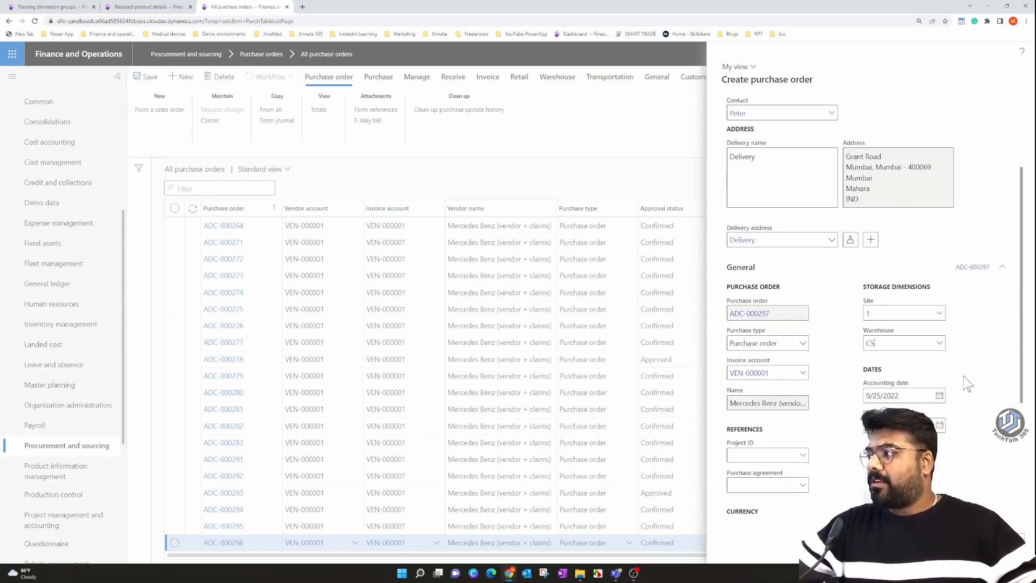
{"action": "scroll", "coordinate": [969, 478], "scroll_direction": "down", "scroll_amount": 5}
{"action": "left_click", "coordinate": [963, 541]}
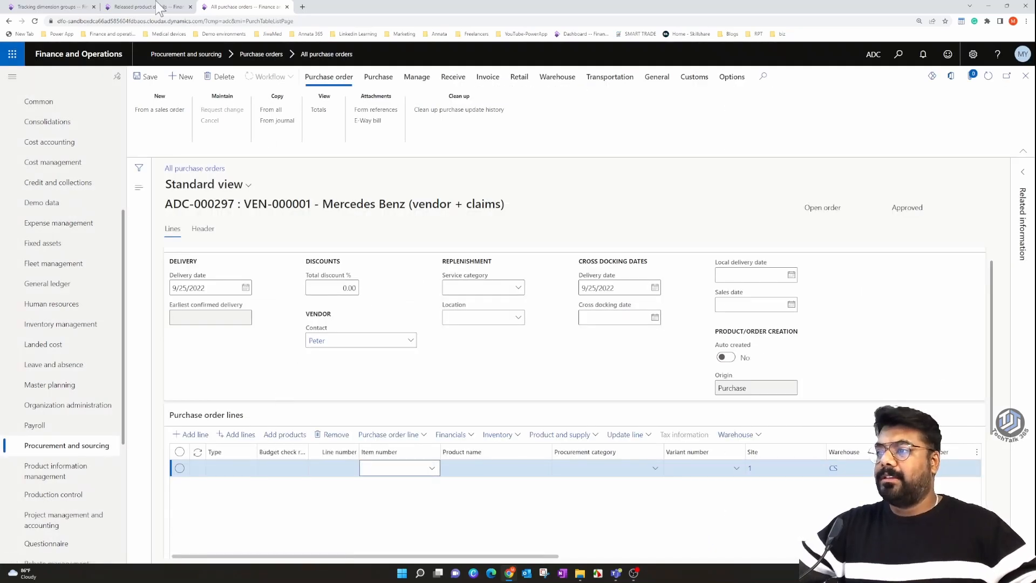
Copy item number P-000104 from the released products, add it as the new order's line and dismiss the warning.
{"action": "left_click", "coordinate": [141, 6]}
{"action": "left_click_drag", "start_coordinate": [219, 480], "coordinate": [181, 478]}
{"action": "key", "text": "ctrl+c"}
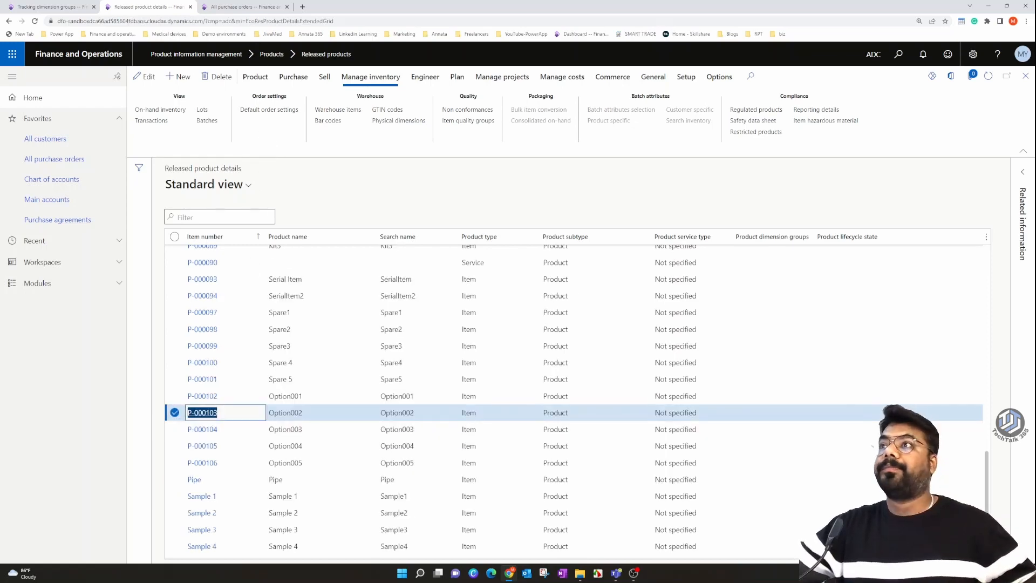
{"action": "left_click", "coordinate": [232, 7]}
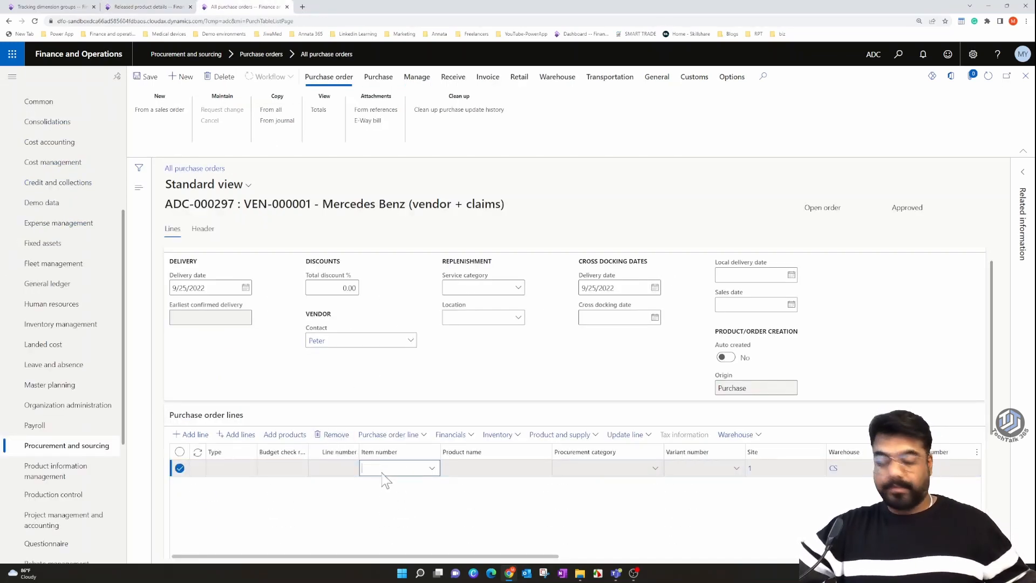
{"action": "key", "text": "ctrl+v"}
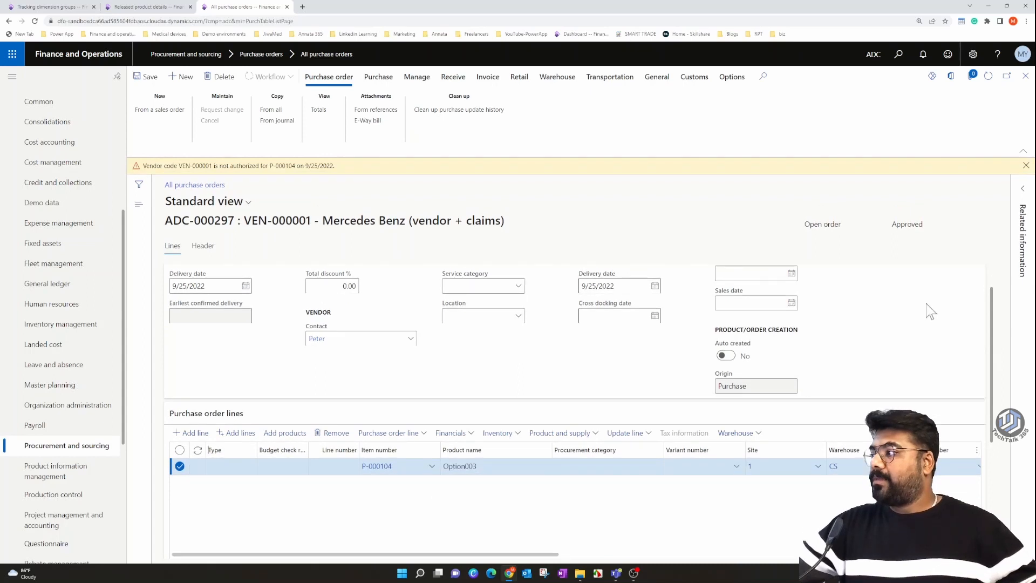
{"action": "left_click", "coordinate": [1026, 166]}
Examine the serial number field and the available update options on the P-000104 order line.
{"action": "scroll", "coordinate": [573, 382], "scroll_direction": "down", "scroll_amount": 3}
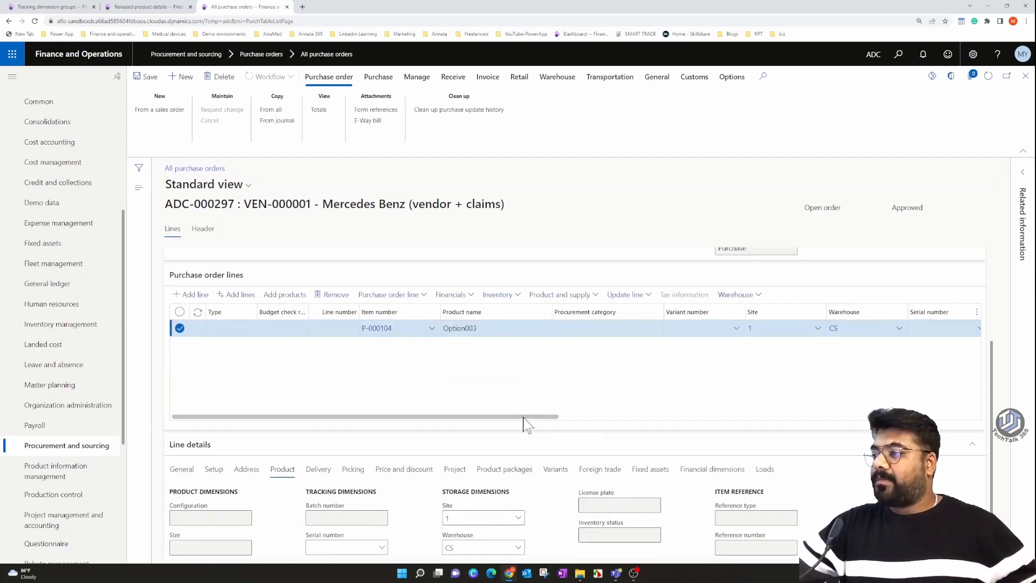
{"action": "scroll", "coordinate": [527, 423], "scroll_direction": "up", "scroll_amount": 1}
{"action": "left_click_drag", "start_coordinate": [537, 457], "coordinate": [625, 457]}
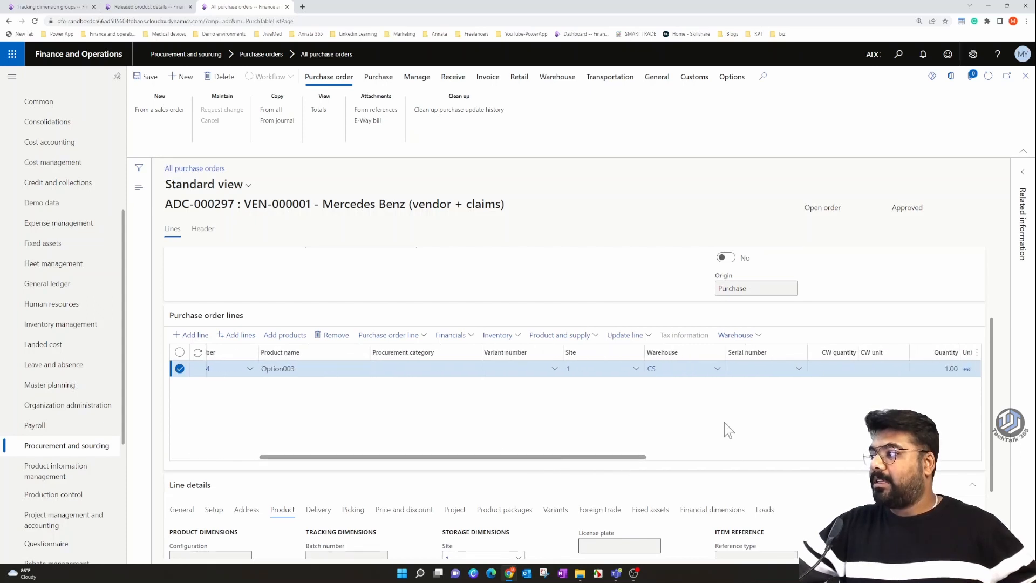
{"action": "left_click", "coordinate": [755, 371]}
{"action": "left_click", "coordinate": [741, 405]}
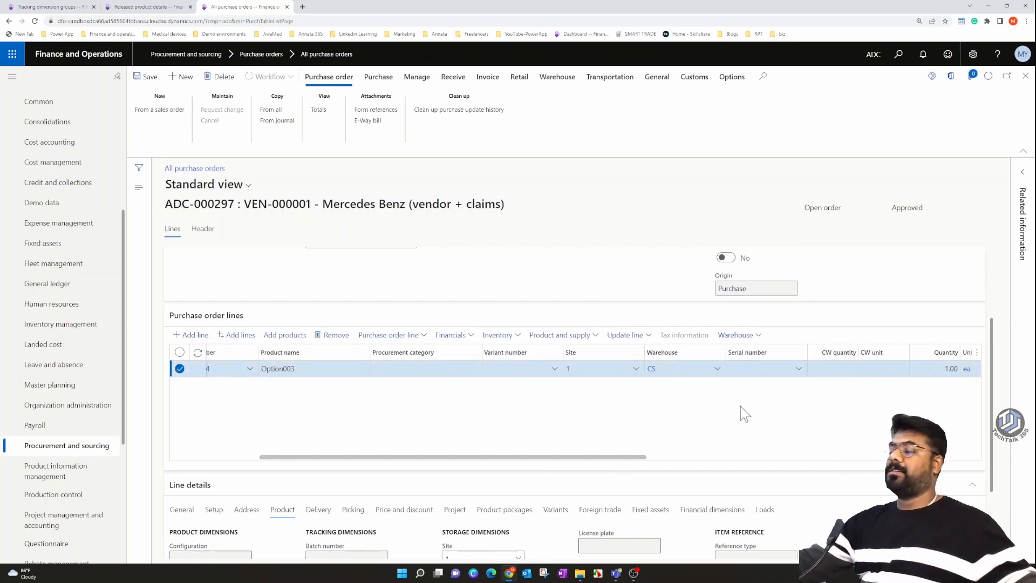
{"action": "left_click_drag", "start_coordinate": [615, 457], "coordinate": [683, 461]}
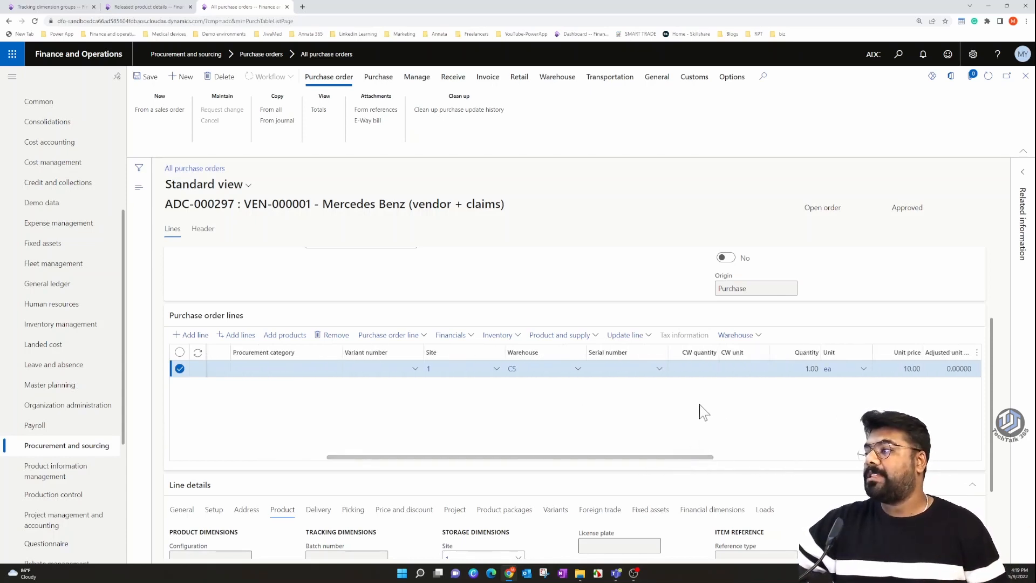
{"action": "left_click", "coordinate": [621, 370]}
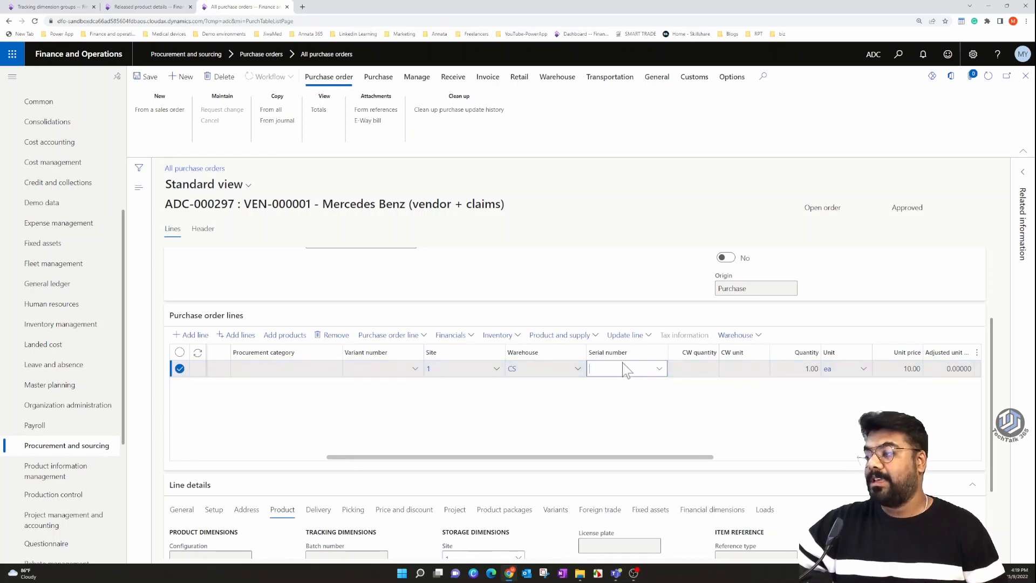
{"action": "left_click", "coordinate": [649, 339]}
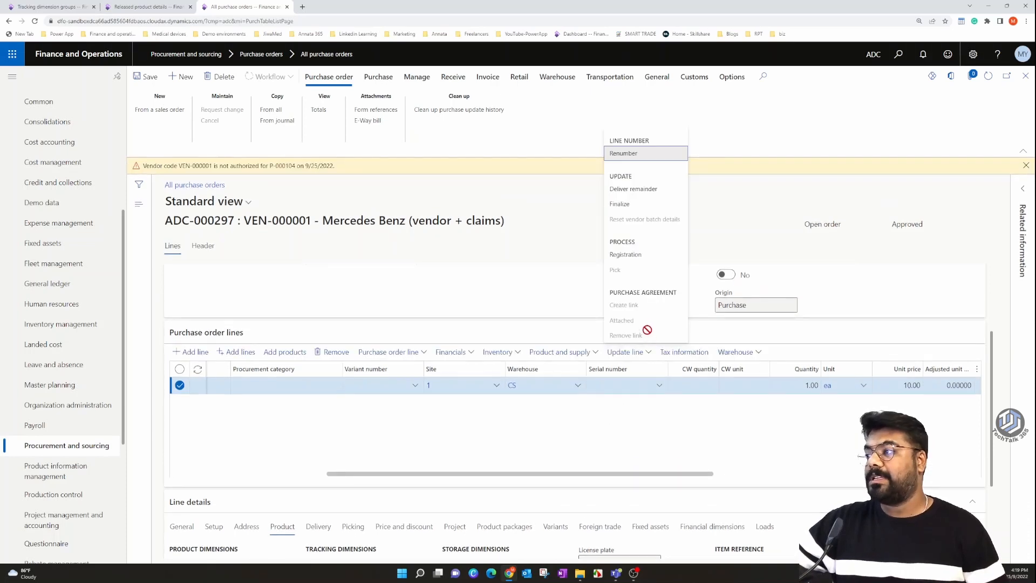
{"action": "left_click", "coordinate": [553, 431]}
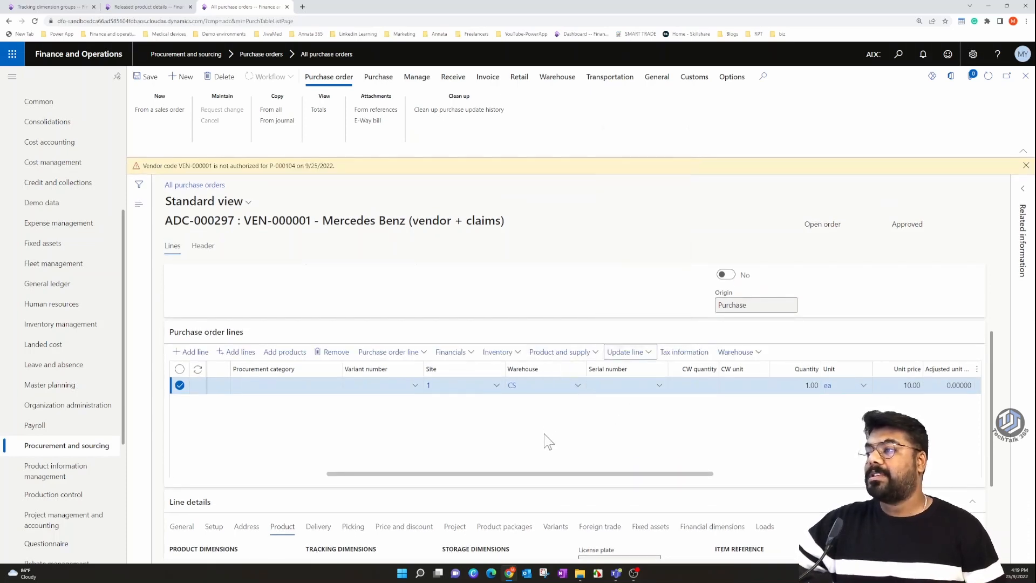
Confirm the purchase order for item P-000104 and open its product receipt posting.
{"action": "left_click", "coordinate": [377, 76]}
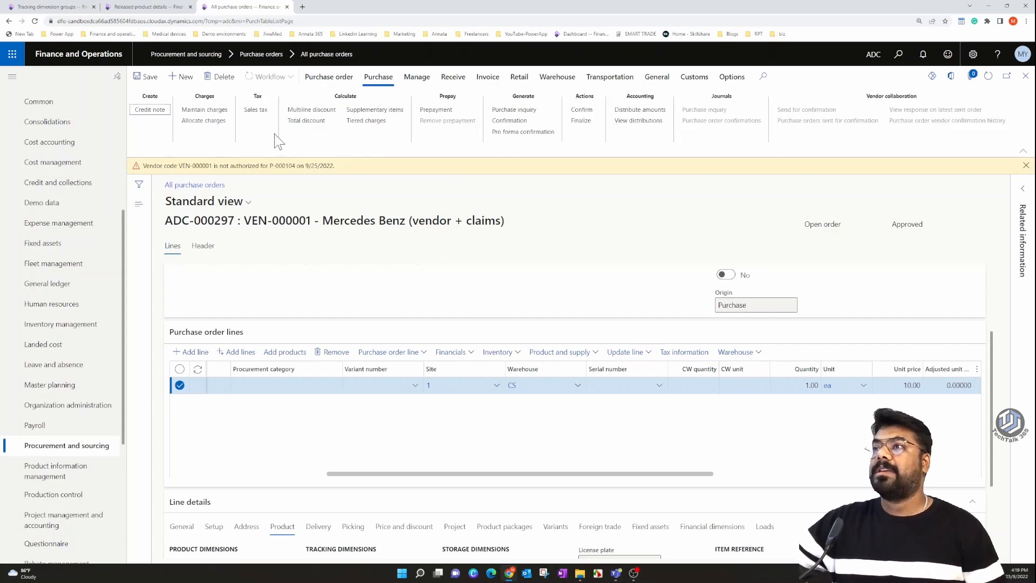
{"action": "left_click", "coordinate": [452, 76]}
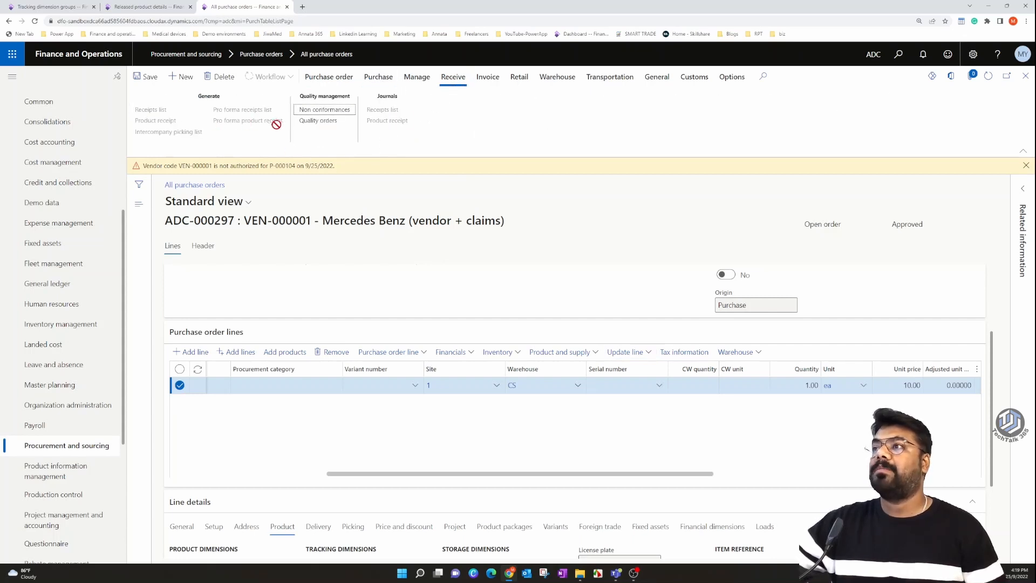
{"action": "left_click", "coordinate": [330, 81]}
{"action": "left_click", "coordinate": [377, 78]}
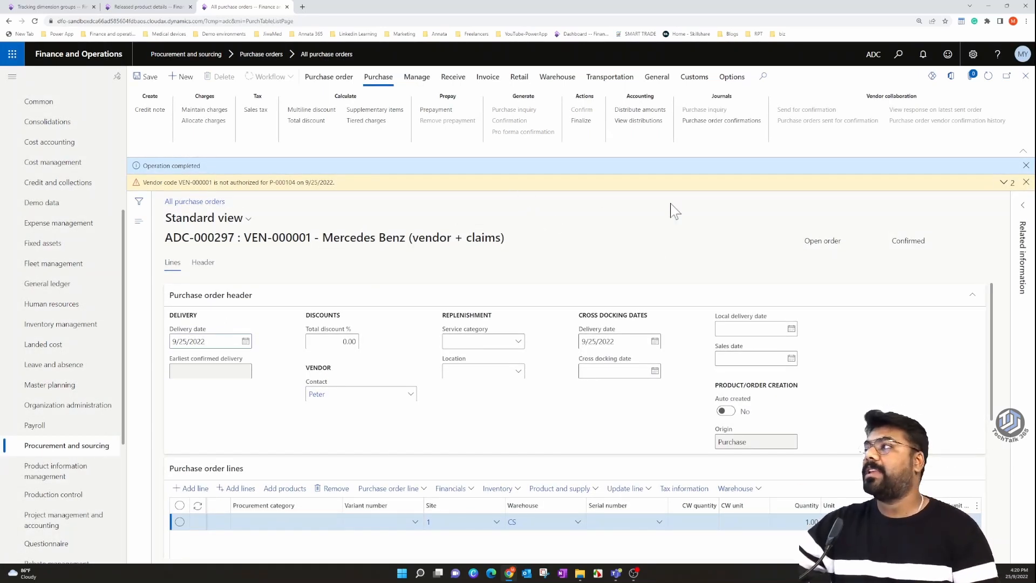
{"action": "left_click", "coordinate": [452, 76]}
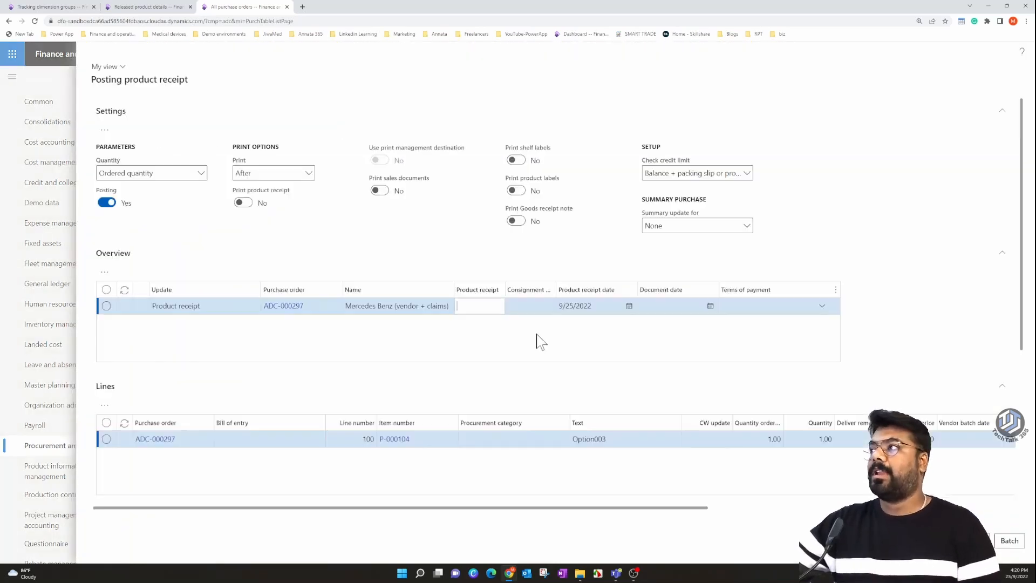
Enter the purchase order number as the product receipt number and post the receipt for item P-000104.
{"action": "left_click", "coordinate": [316, 309]}
{"action": "key", "text": "ctrl+c"}
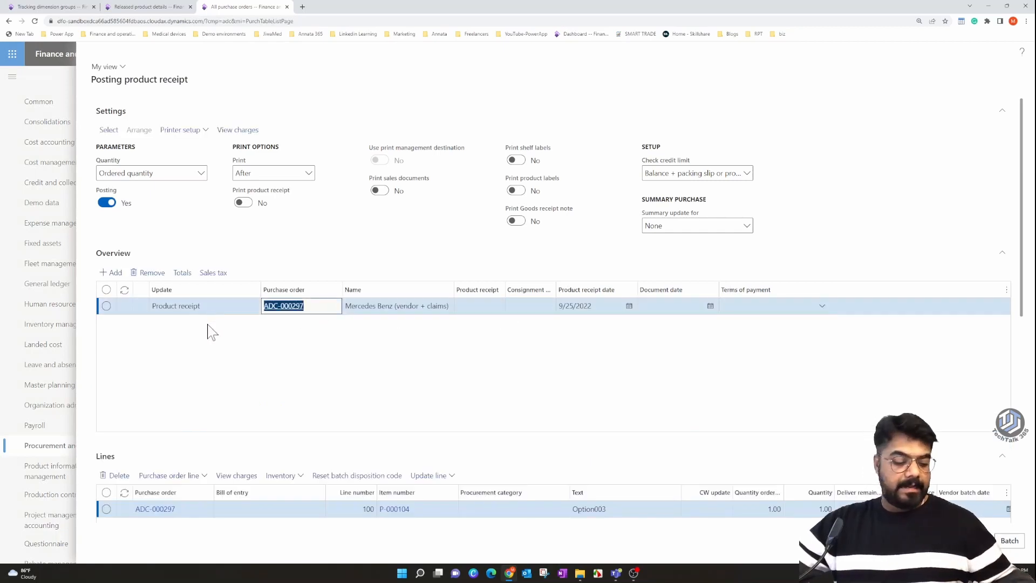
{"action": "left_click", "coordinate": [477, 306]}
{"action": "key", "text": "ctrl+v"}
{"action": "left_click", "coordinate": [485, 354]}
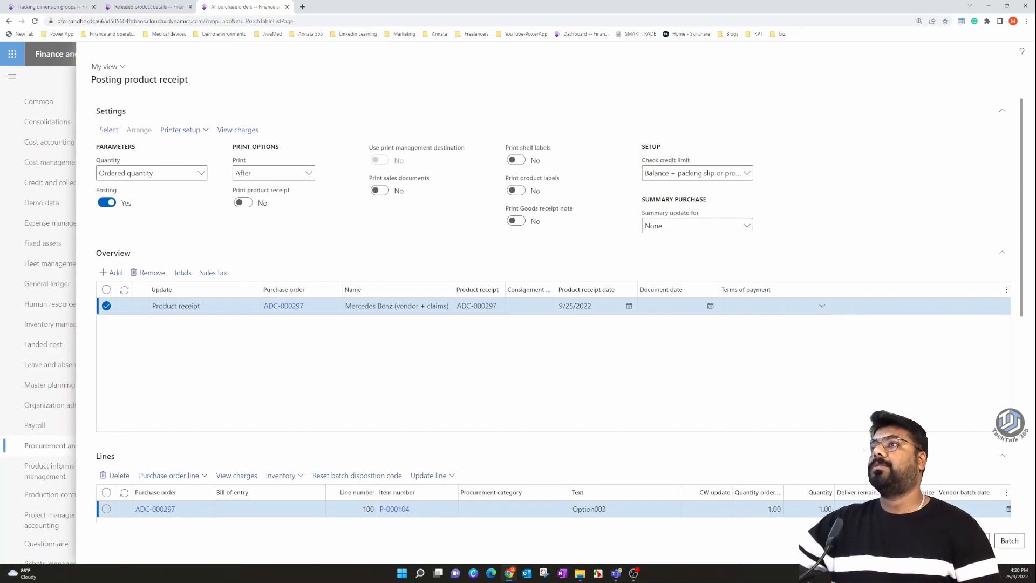
{"action": "left_click", "coordinate": [974, 540]}
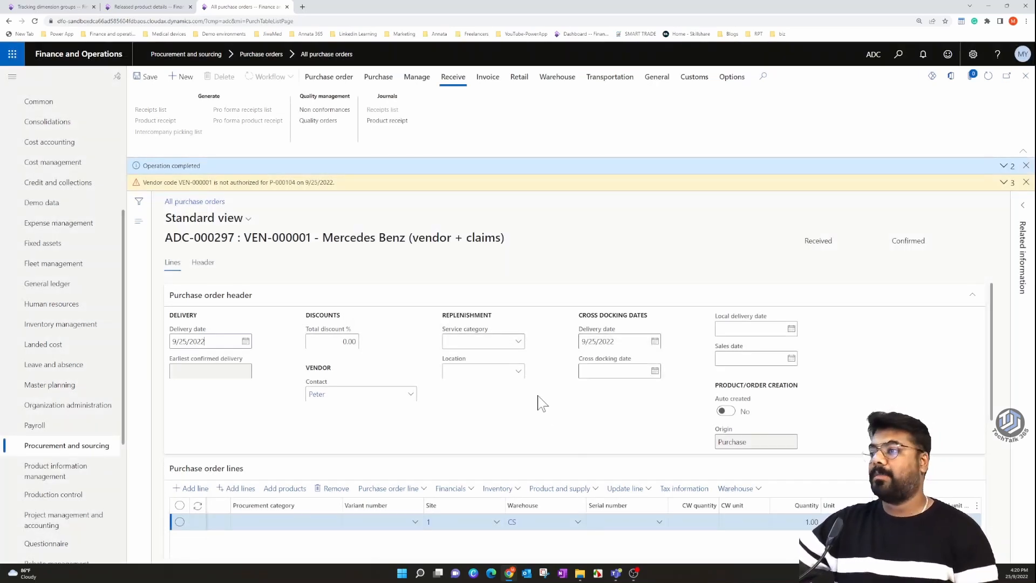
Check the received order line, then view the on-hand inventory of item P-000104 and its serial number.
{"action": "scroll", "coordinate": [538, 404], "scroll_direction": "down", "scroll_amount": 3}
{"action": "left_click_drag", "start_coordinate": [642, 448], "coordinate": [378, 435]}
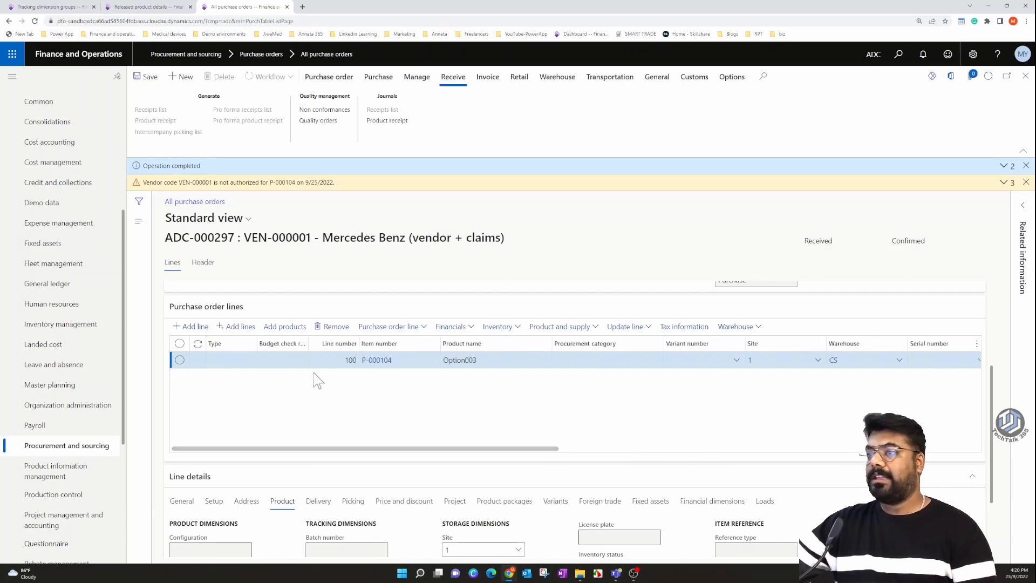
{"action": "left_click", "coordinate": [142, 7]}
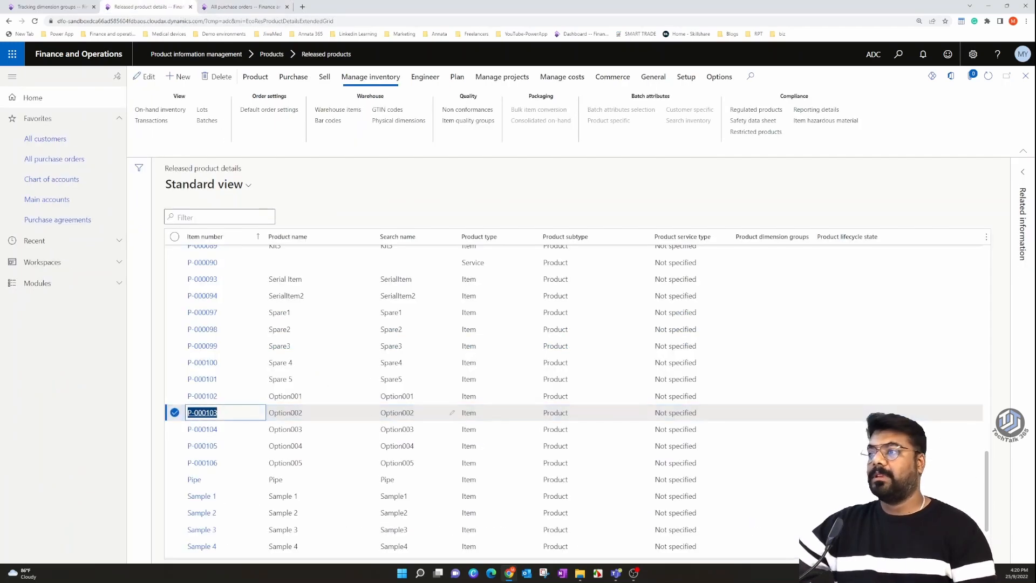
{"action": "left_click", "coordinate": [285, 429]}
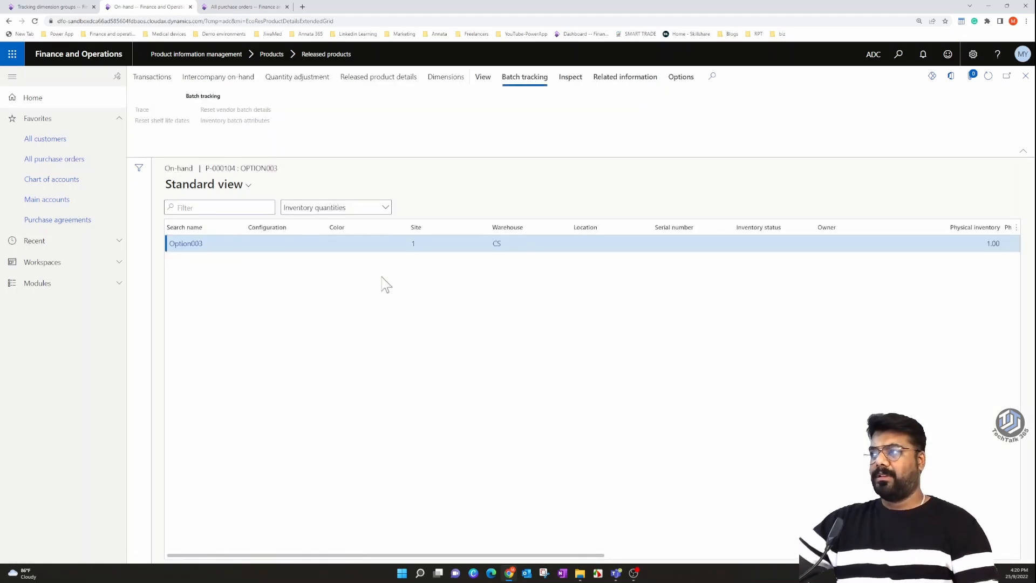
{"action": "left_click", "coordinate": [705, 247]}
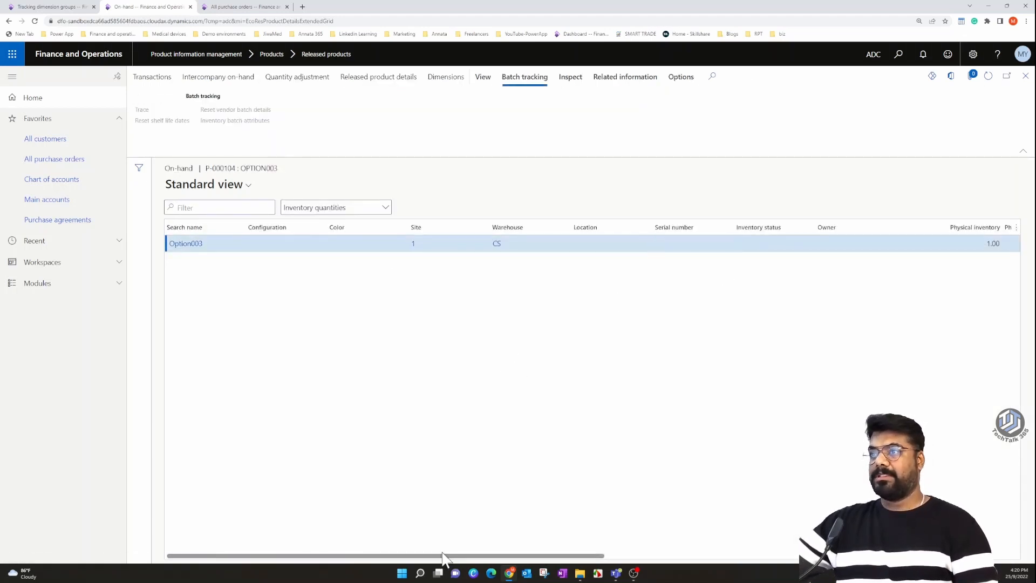
Leave the on-hand view, open item P-000104's tracking dimension group V1-Serial and examine its serial number settings.
{"action": "mouse_move", "coordinate": [446, 557]}
{"action": "left_mouse_down"}
{"action": "mouse_move", "coordinate": [696, 577]}
{"action": "mouse_move", "coordinate": [841, 575]}
{"action": "mouse_move", "coordinate": [438, 545]}
{"action": "left_mouse_up"}
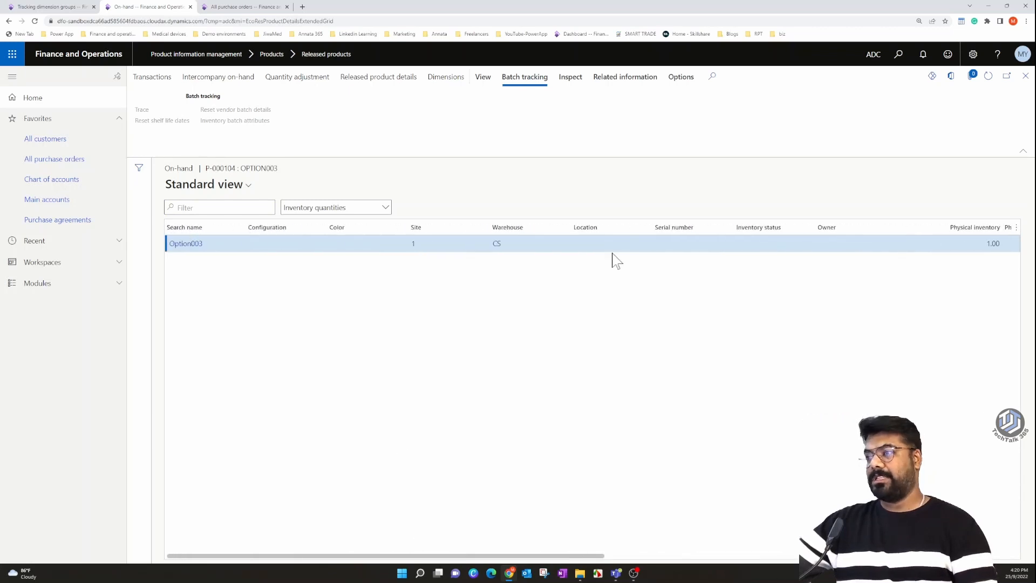
{"action": "left_click", "coordinate": [1025, 78]}
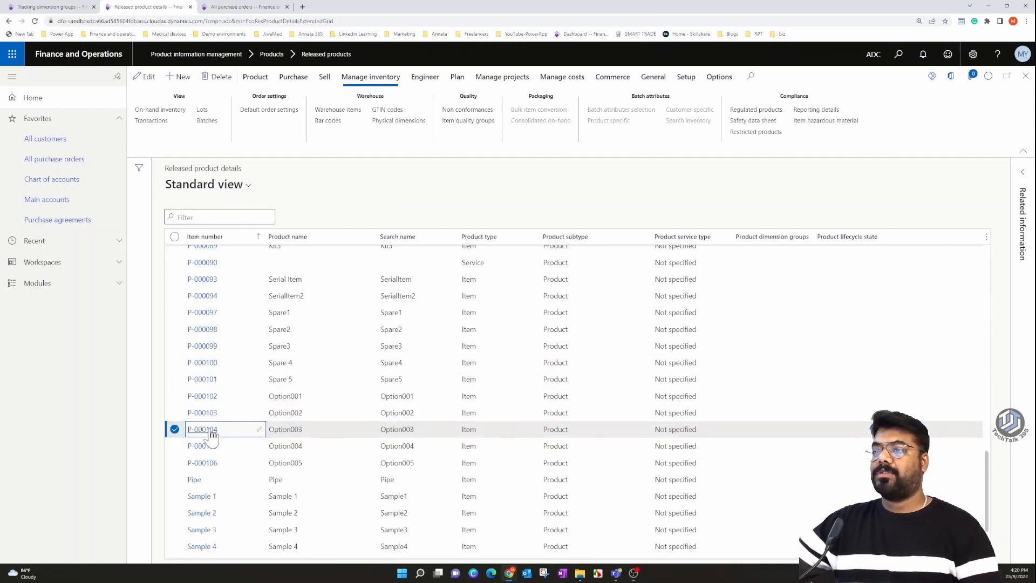
{"action": "double_click", "coordinate": [523, 431]}
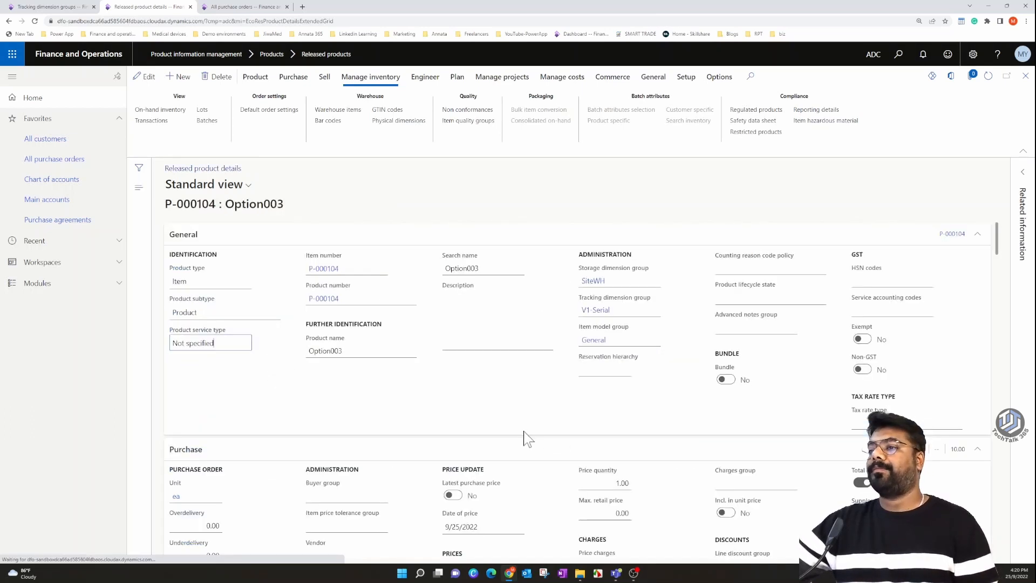
{"action": "left_click", "coordinate": [595, 312]}
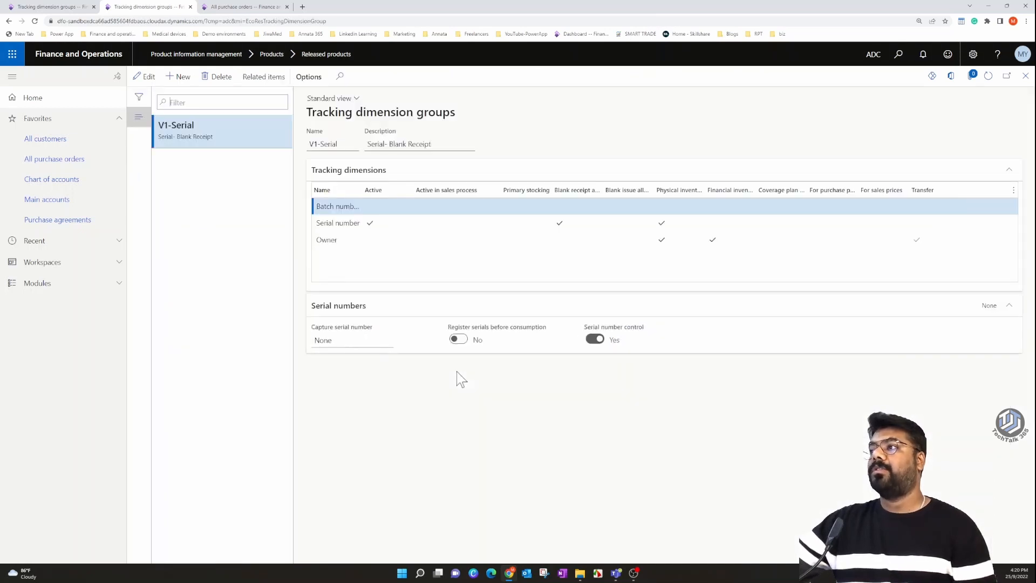
{"action": "left_click", "coordinate": [146, 76]}
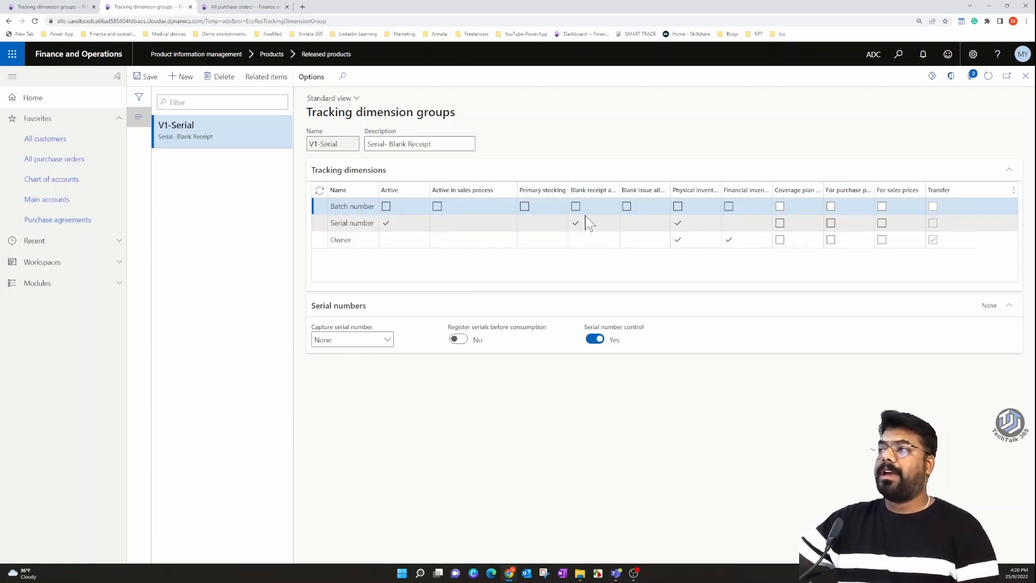
{"action": "mouse_move", "coordinate": [606, 197]}
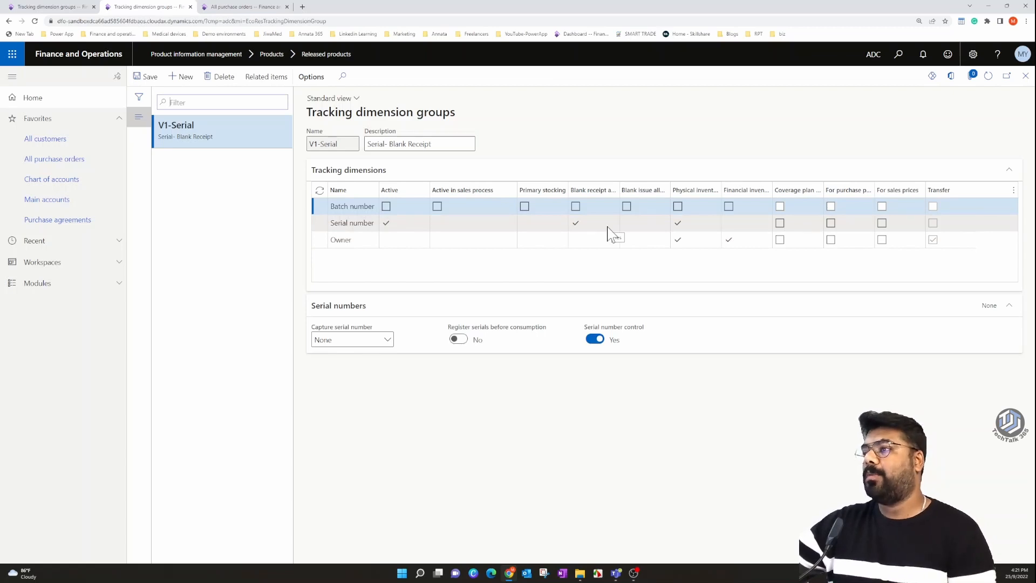
Create a purchase order for vendor Mercedes Benz (vendor + claims) with site 1 and warehouse CS.
{"action": "left_click", "coordinate": [246, 6]}
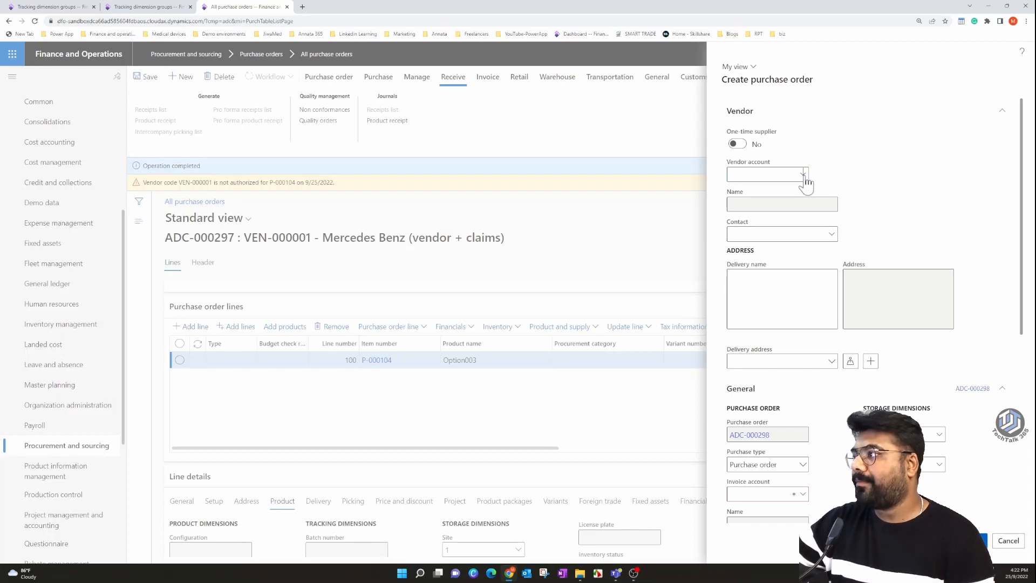
{"action": "left_click", "coordinate": [804, 175]}
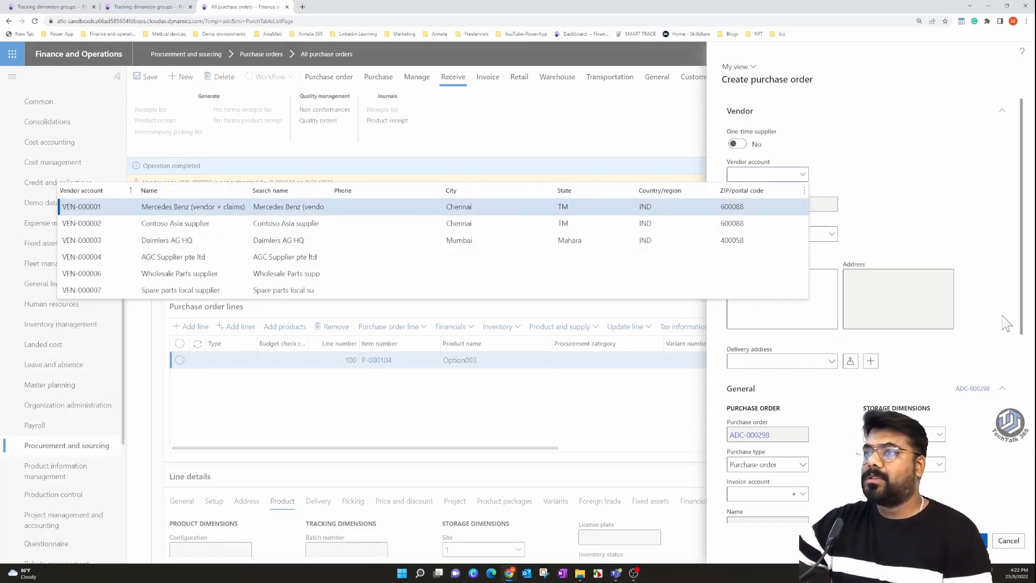
{"action": "key", "text": "Return"}
{"action": "scroll", "coordinate": [1006, 324], "scroll_direction": "down", "scroll_amount": 5}
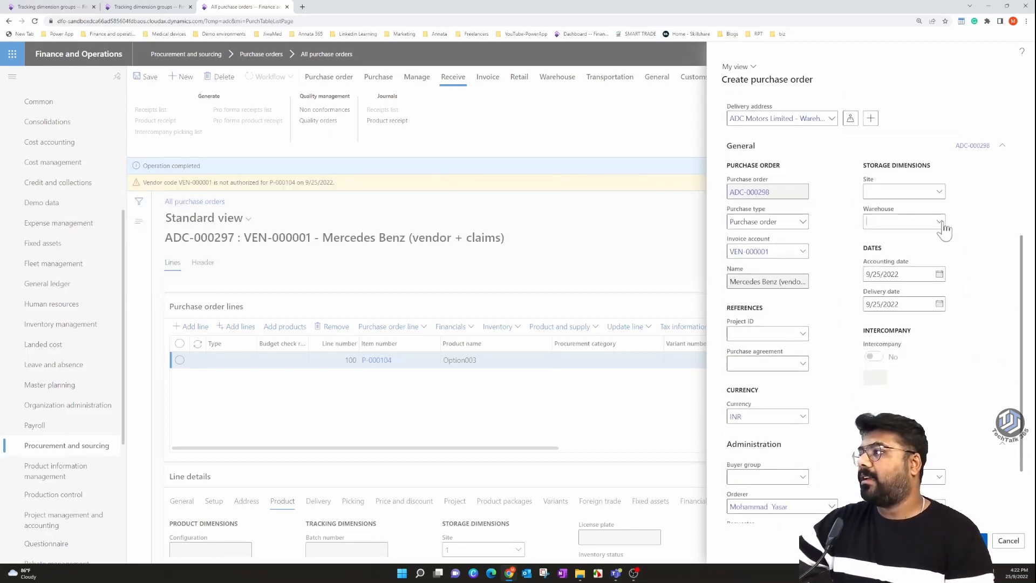
{"action": "left_click", "coordinate": [940, 221]}
{"action": "key", "text": "Return"}
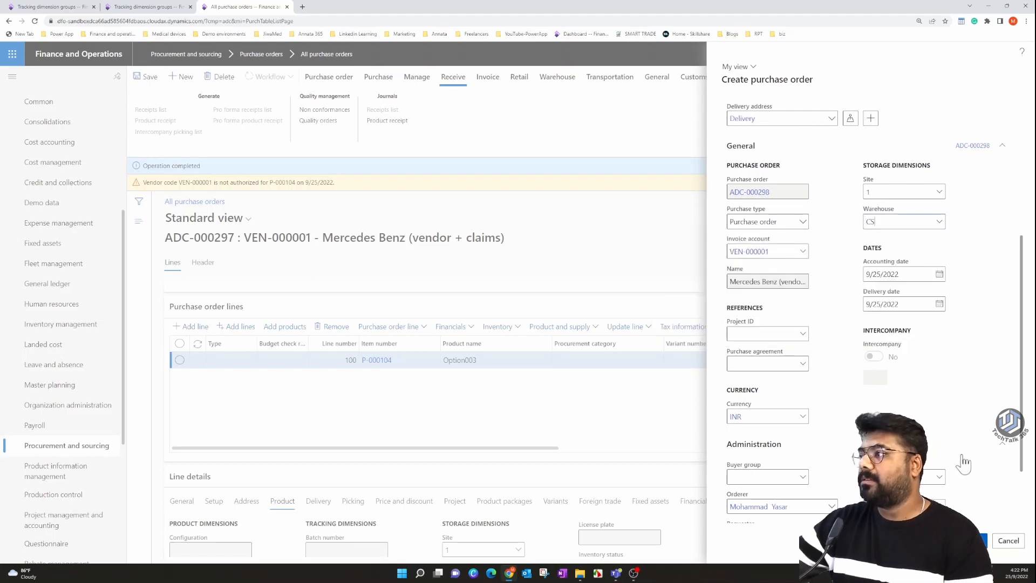
{"action": "scroll", "coordinate": [971, 506], "scroll_direction": "down", "scroll_amount": 2}
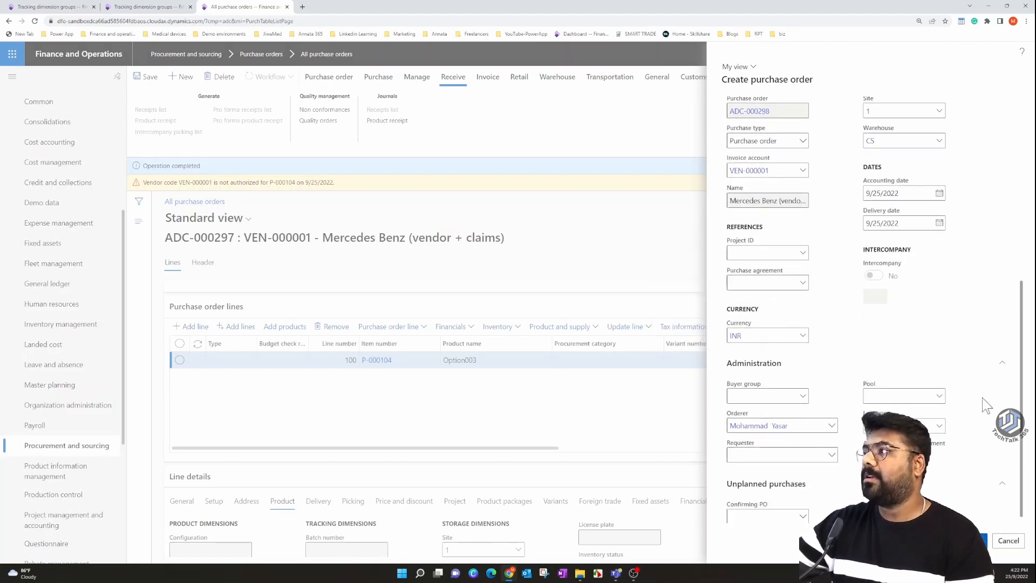
Copy item number P-000105 from the released products list and enter it on the new purchase order line.
{"action": "left_click", "coordinate": [401, 361]}
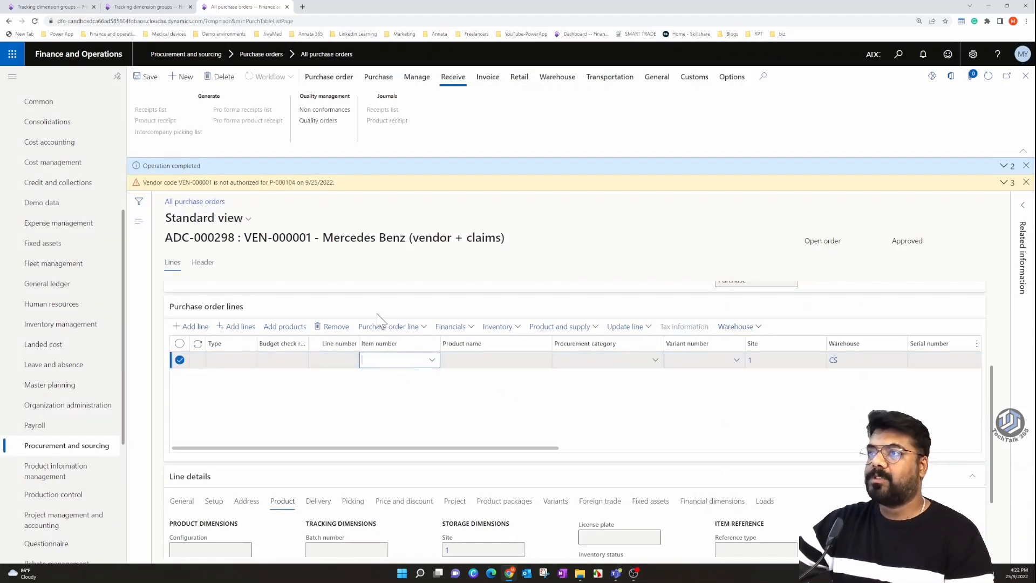
{"action": "left_click", "coordinate": [145, 7]}
{"action": "left_click", "coordinate": [1025, 76]}
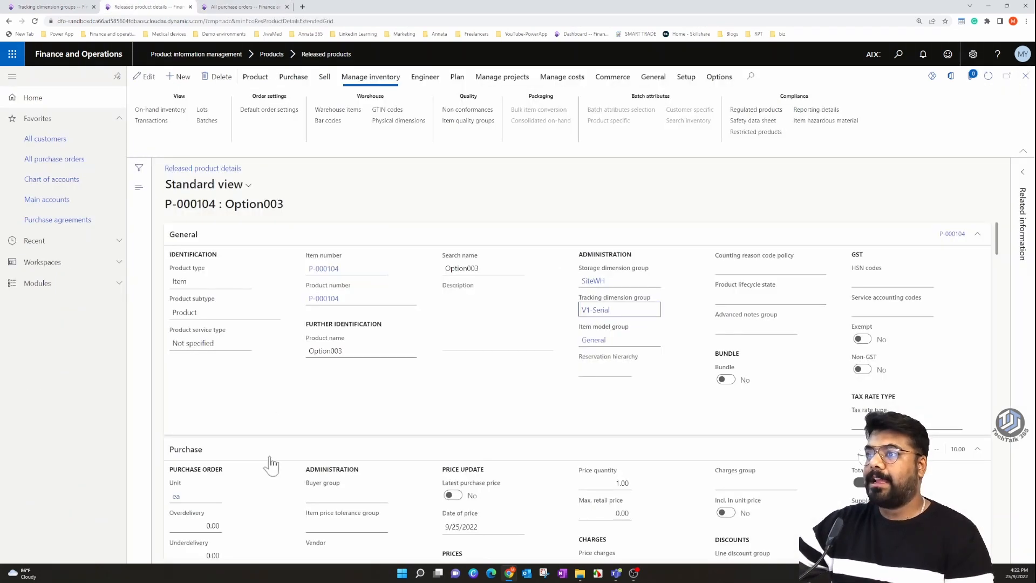
{"action": "left_click", "coordinate": [226, 7]}
{"action": "left_click", "coordinate": [151, 7]}
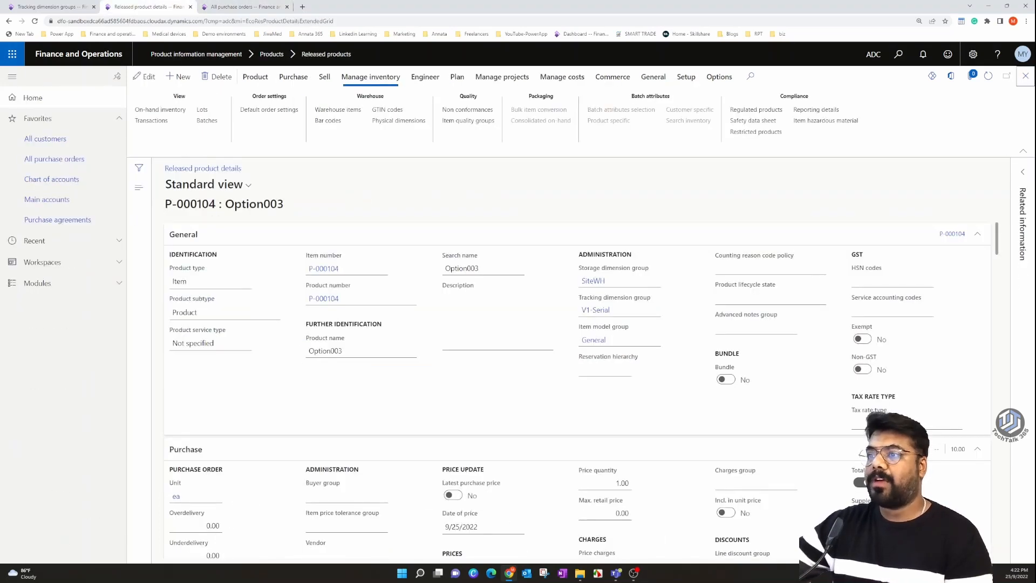
{"action": "key", "text": "Escape"}
{"action": "left_click_drag", "start_coordinate": [218, 427], "coordinate": [157, 428]}
{"action": "key", "text": "ctrl+c"}
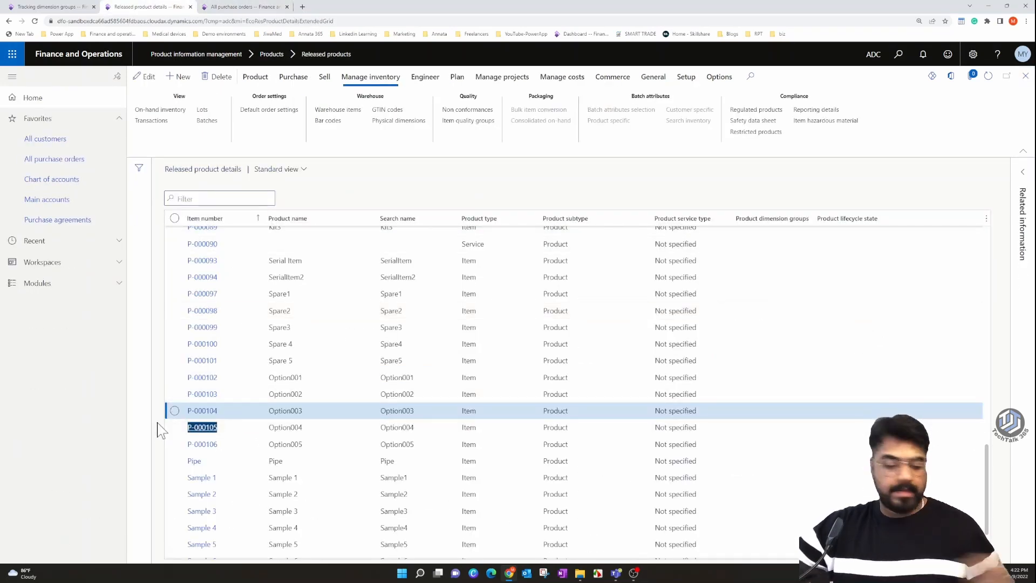
{"action": "left_click", "coordinate": [262, 5]}
{"action": "left_click", "coordinate": [413, 361]}
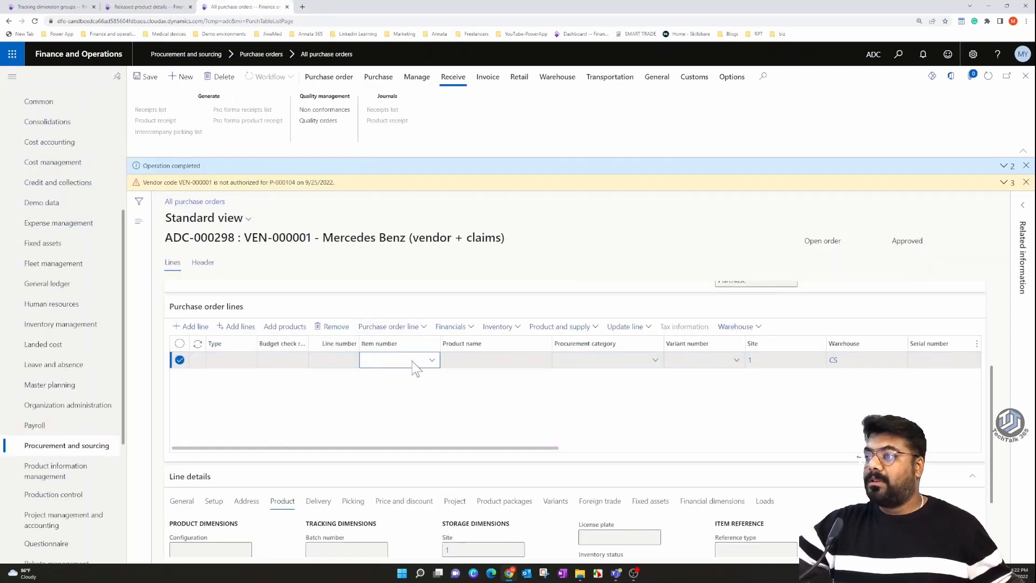
{"action": "key", "text": "ctrl+v"}
{"action": "left_click", "coordinate": [428, 397]}
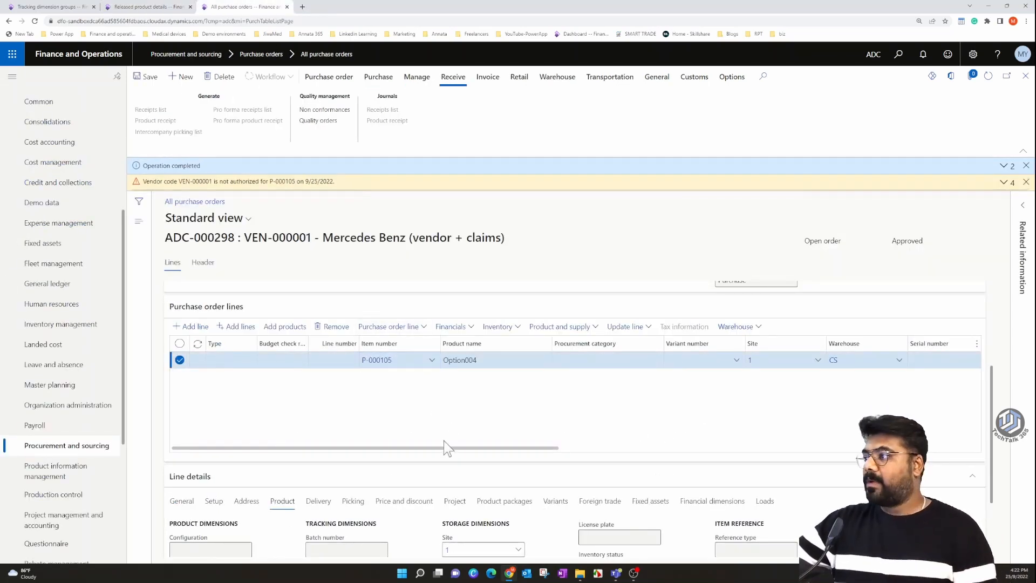
Dismiss the messages and examine the serial number field on the P-000105 order line and in its tracking dimensions.
{"action": "left_click", "coordinate": [1024, 183]}
{"action": "left_click", "coordinate": [1027, 168]}
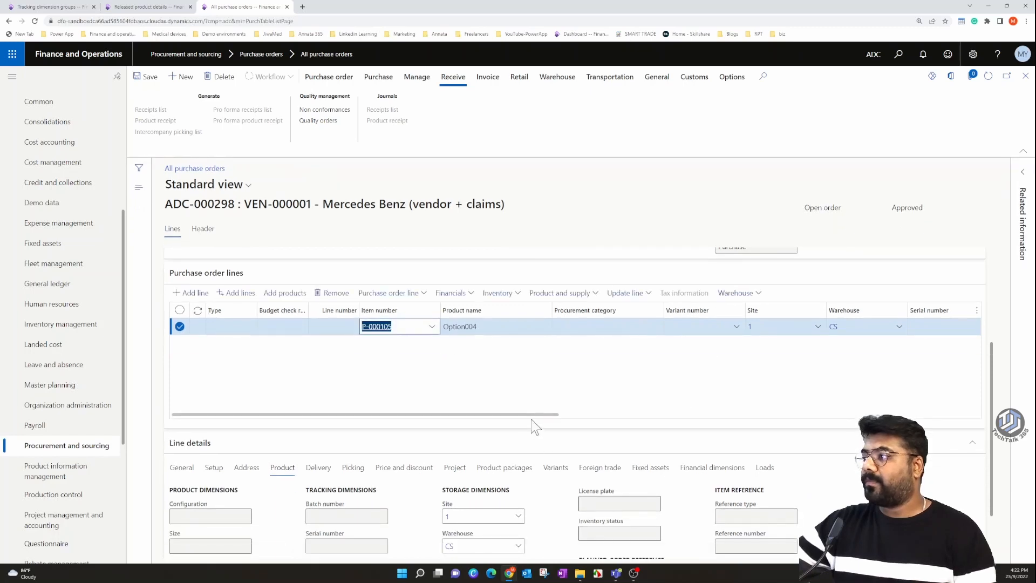
{"action": "left_click_drag", "start_coordinate": [532, 414], "coordinate": [692, 415]}
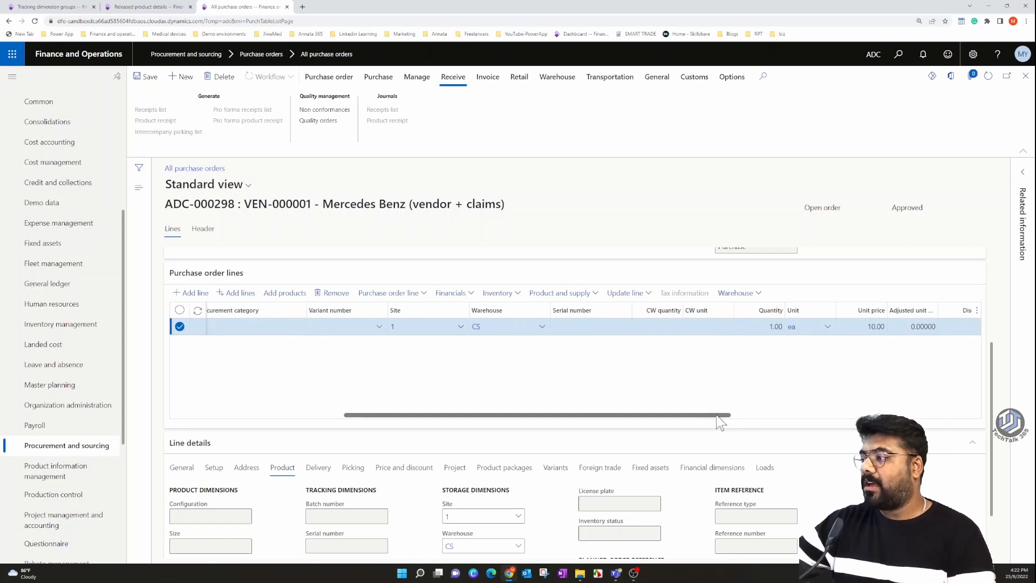
{"action": "left_click_drag", "start_coordinate": [717, 416], "coordinate": [396, 375]}
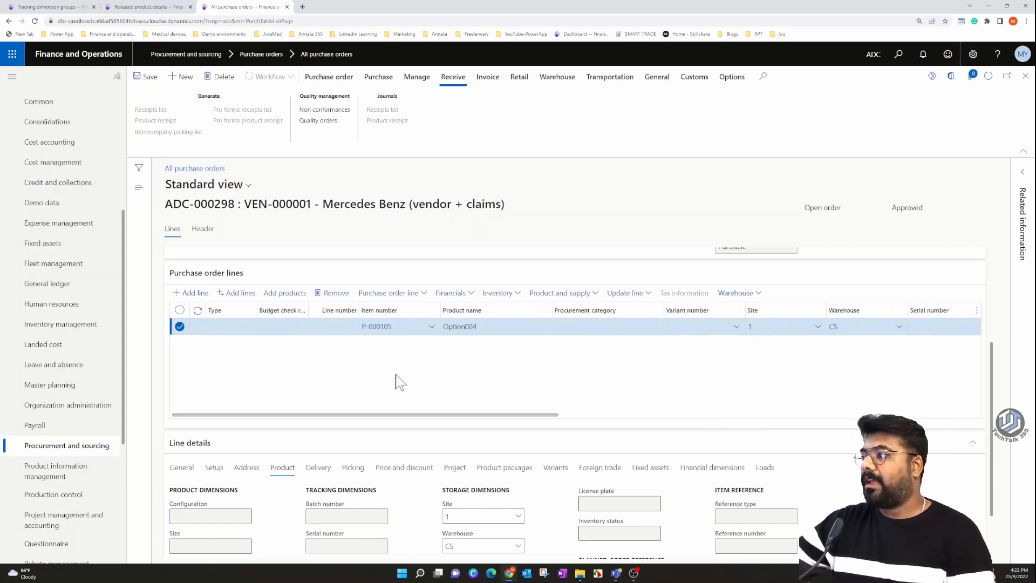
{"action": "scroll", "coordinate": [443, 399], "scroll_direction": "down", "scroll_amount": 2}
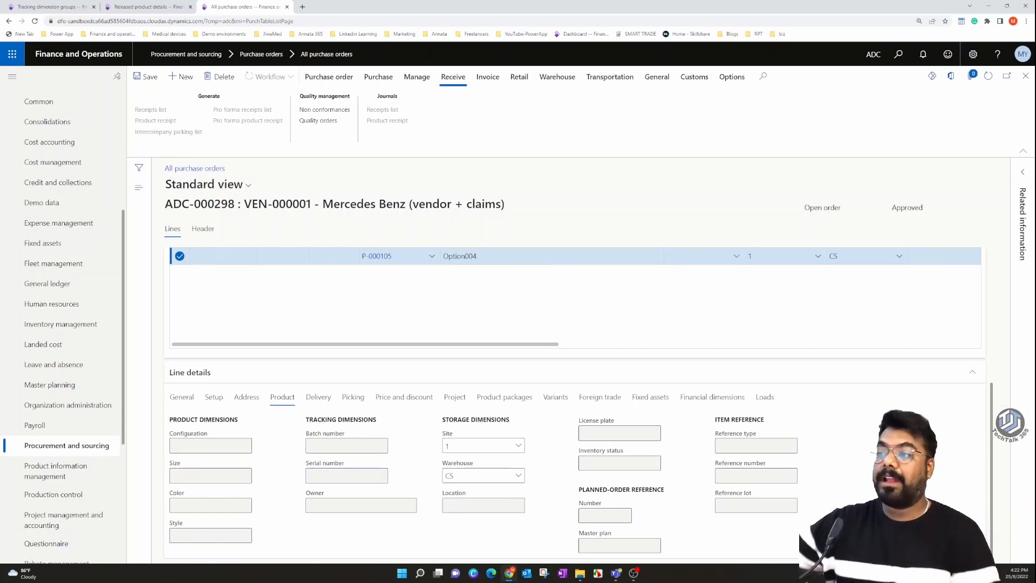
{"action": "scroll", "coordinate": [405, 377], "scroll_direction": "up", "scroll_amount": 2}
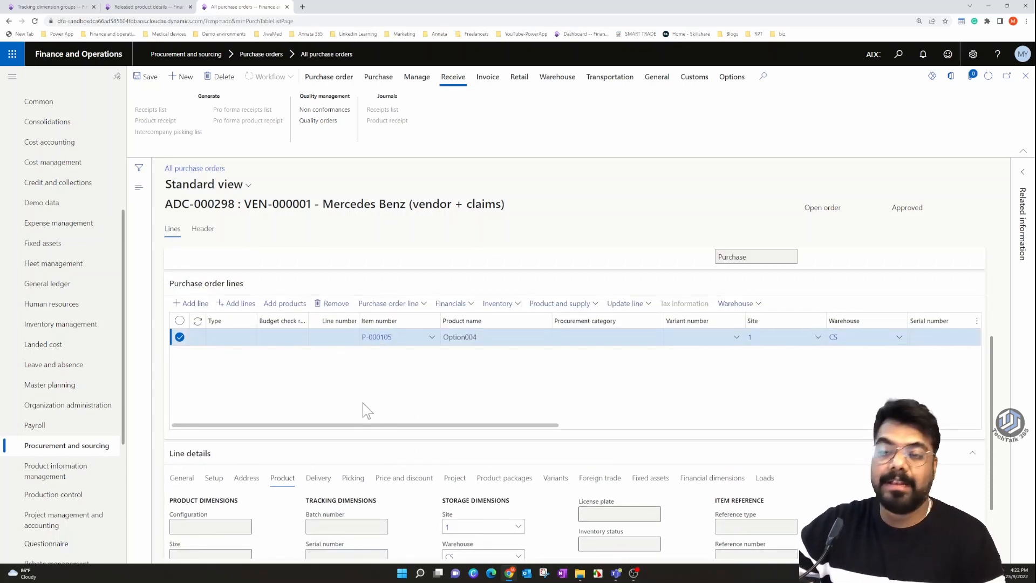
Open the product details of P-000105 from the order line and examine its V2-serial tracking dimension group.
{"action": "left_click", "coordinate": [378, 336]}
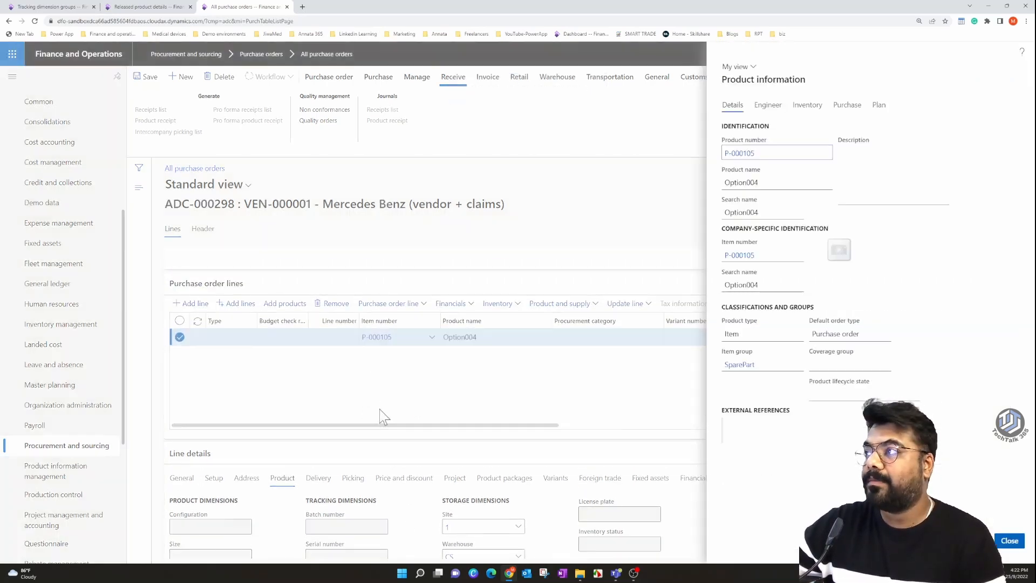
{"action": "left_click", "coordinate": [748, 256]}
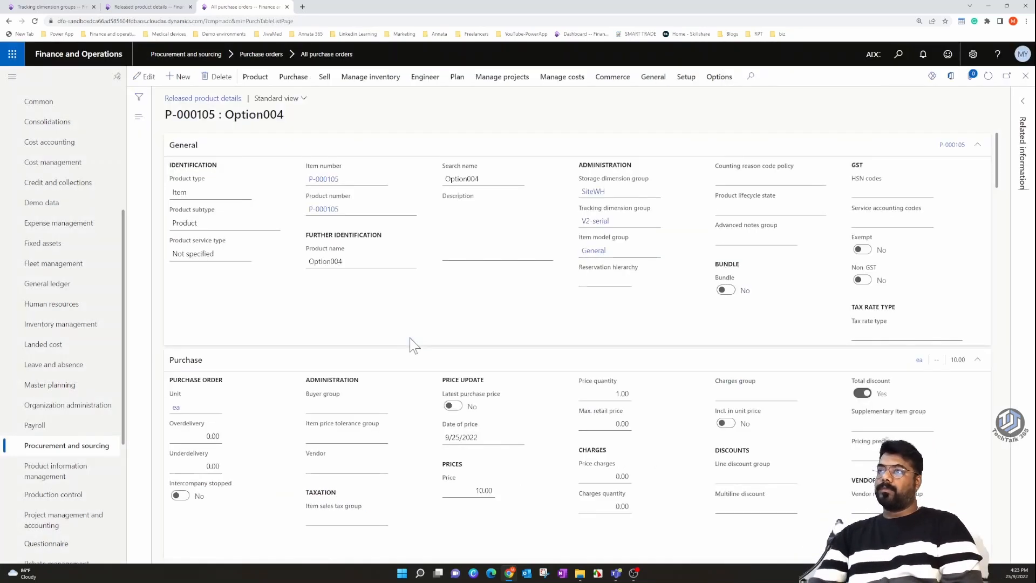
{"action": "left_click", "coordinate": [601, 294]}
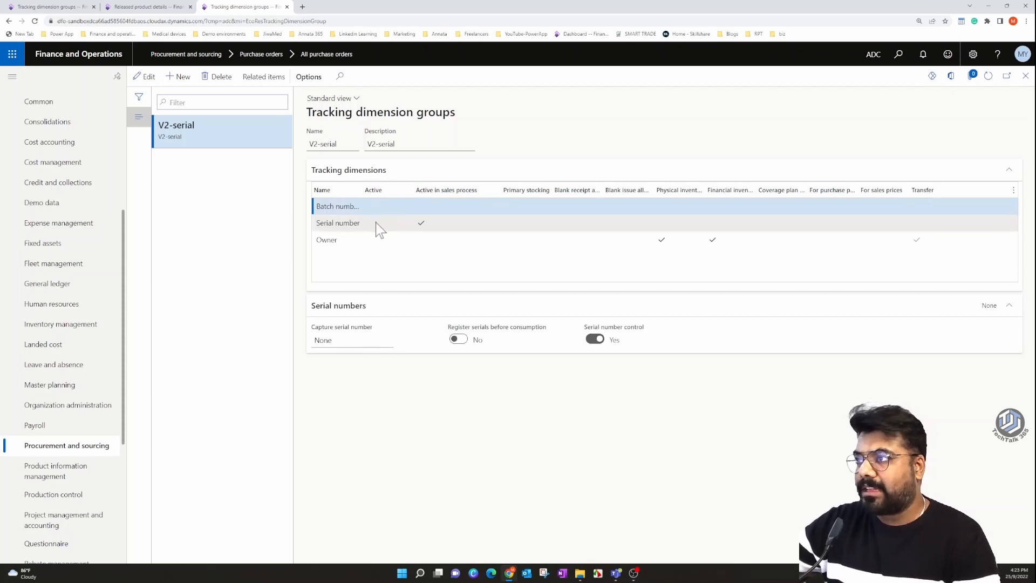
{"action": "left_click", "coordinate": [422, 209]}
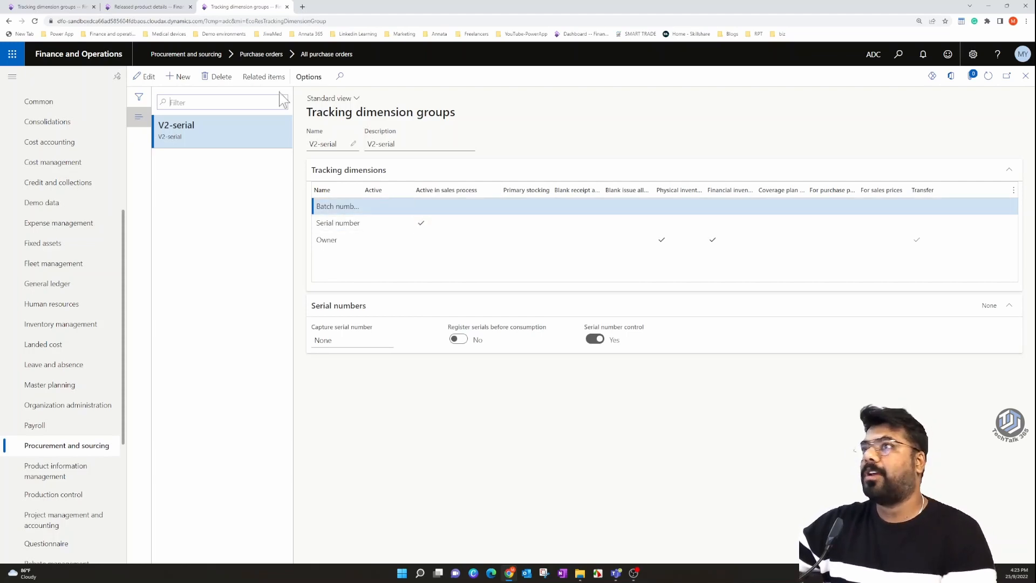
Create another purchase order for vendor Mercedes Benz (vendor + claims) with warehouse CS on site 1.
{"action": "left_click", "coordinate": [165, 8]}
{"action": "left_click", "coordinate": [219, 7]}
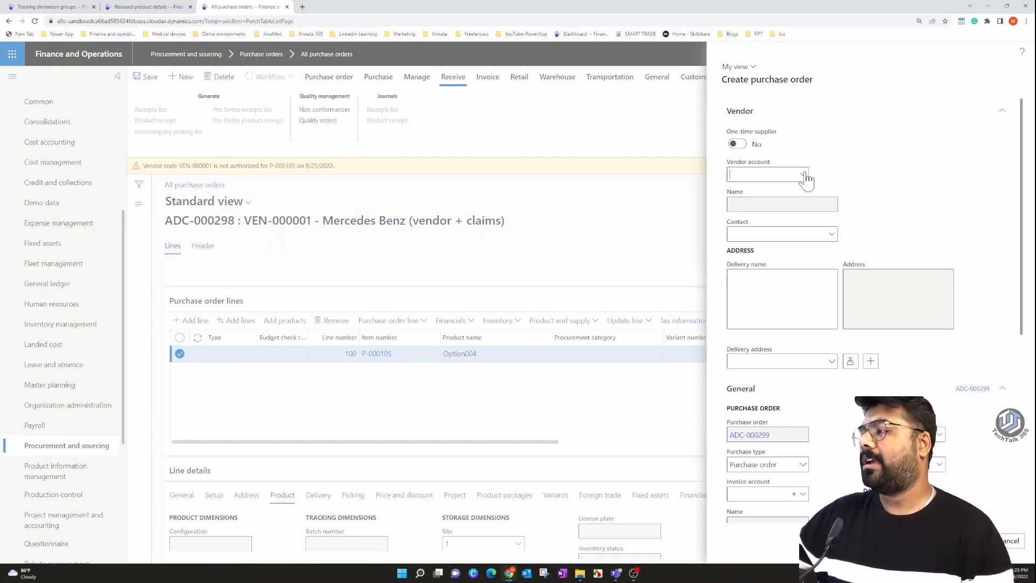
{"action": "left_click", "coordinate": [802, 174]}
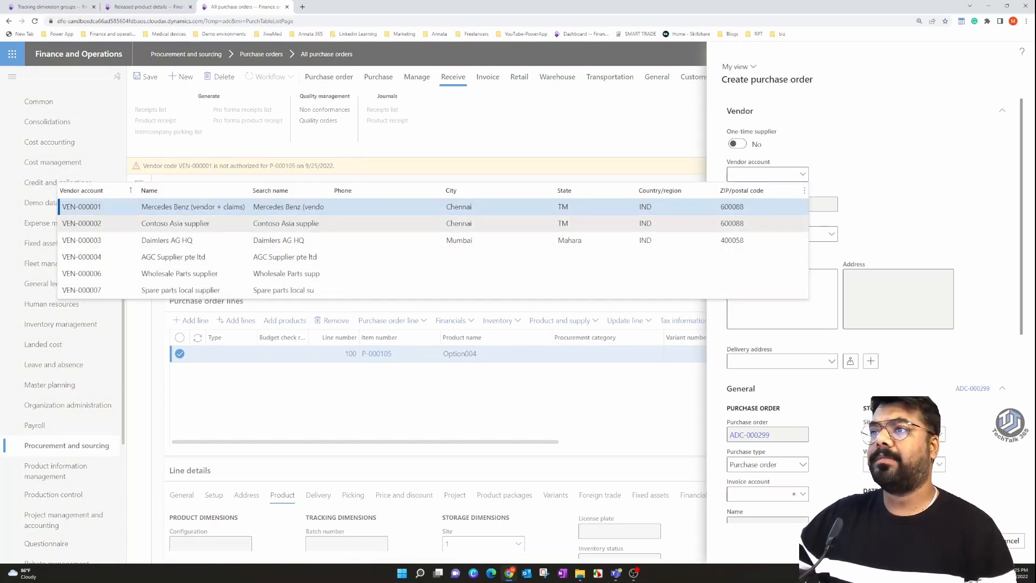
{"action": "left_click", "coordinate": [82, 207]}
{"action": "scroll", "coordinate": [958, 351], "scroll_direction": "down", "scroll_amount": 2}
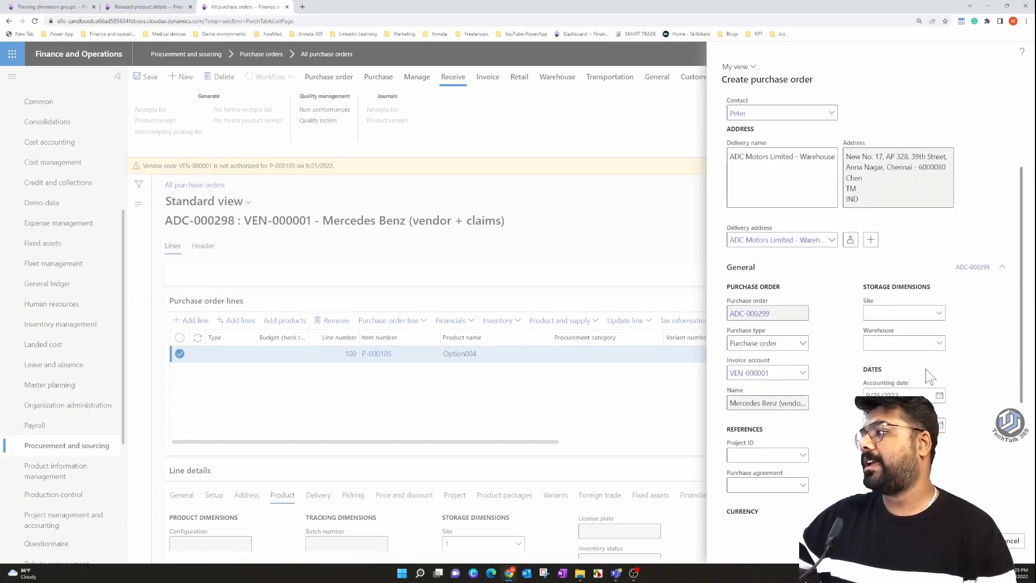
{"action": "left_click", "coordinate": [938, 343]}
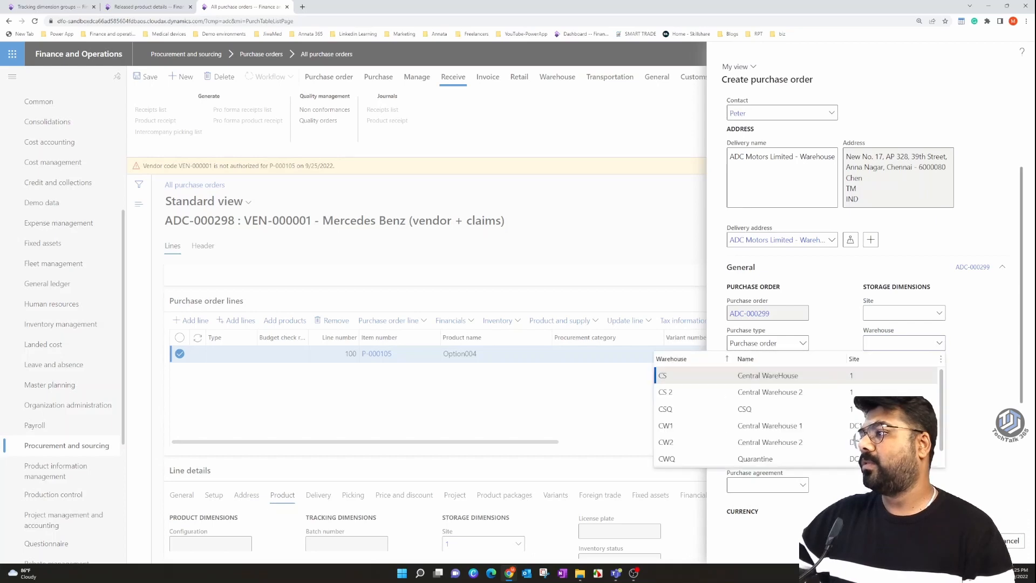
{"action": "left_click", "coordinate": [944, 386]}
{"action": "scroll", "coordinate": [885, 335], "scroll_direction": "down", "scroll_amount": 3}
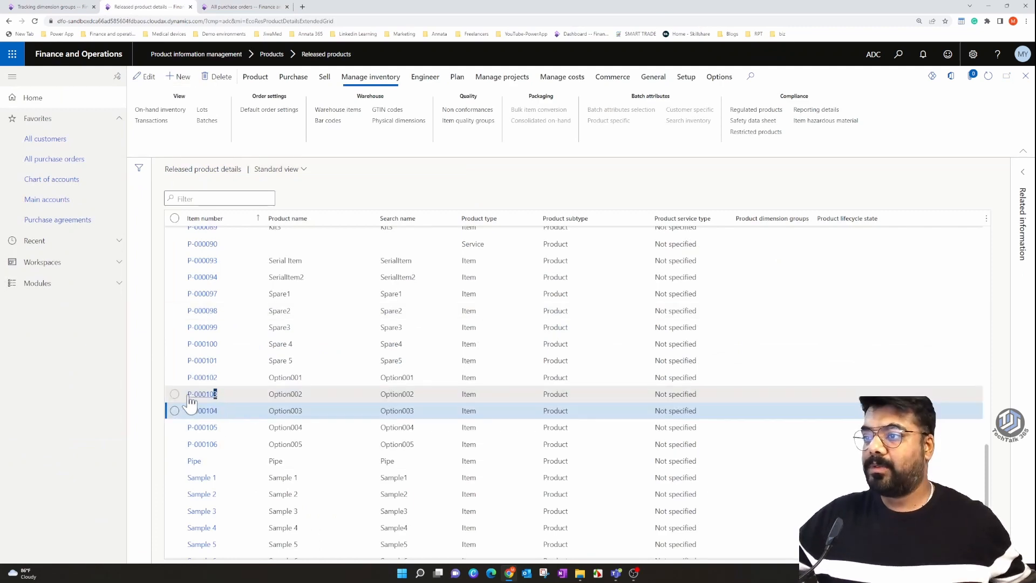
Copy item number P-000103 from the released products list into the new order line and check the line's serial number field.
{"action": "left_click_drag", "start_coordinate": [190, 402], "coordinate": [170, 406]}
{"action": "key", "text": "ctrl+c"}
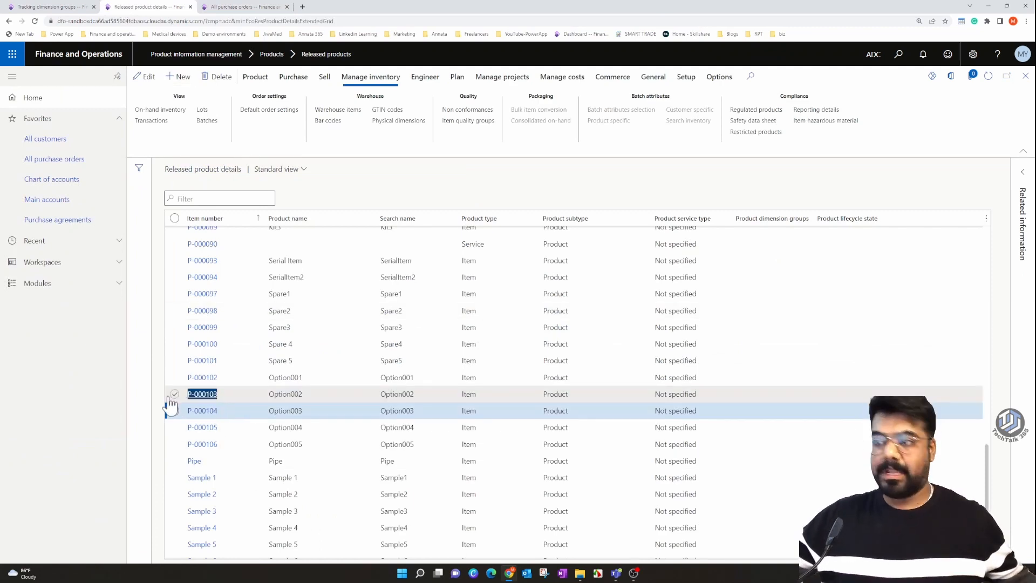
{"action": "left_click", "coordinate": [265, 7]}
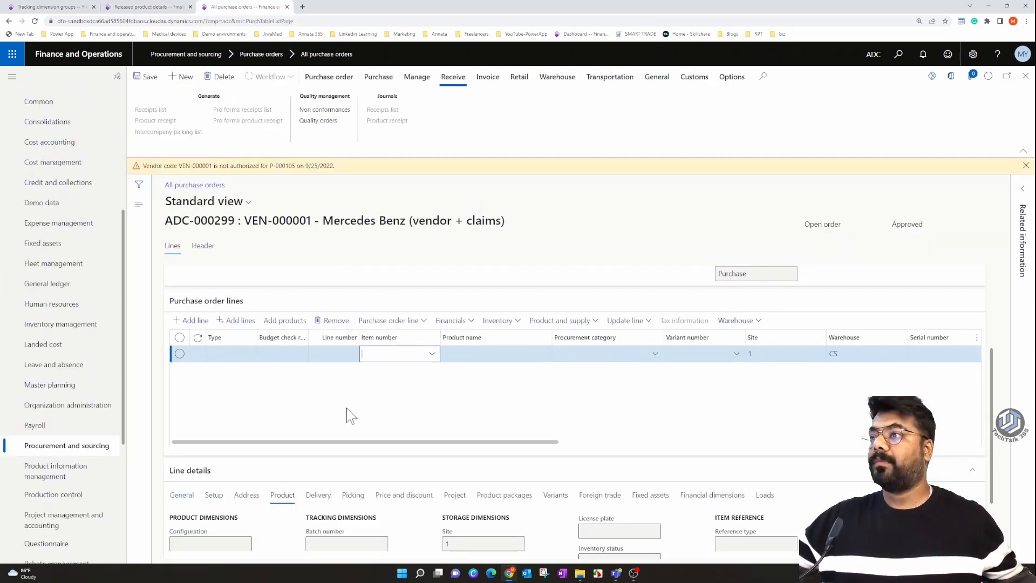
{"action": "key", "text": "ctrl+v"}
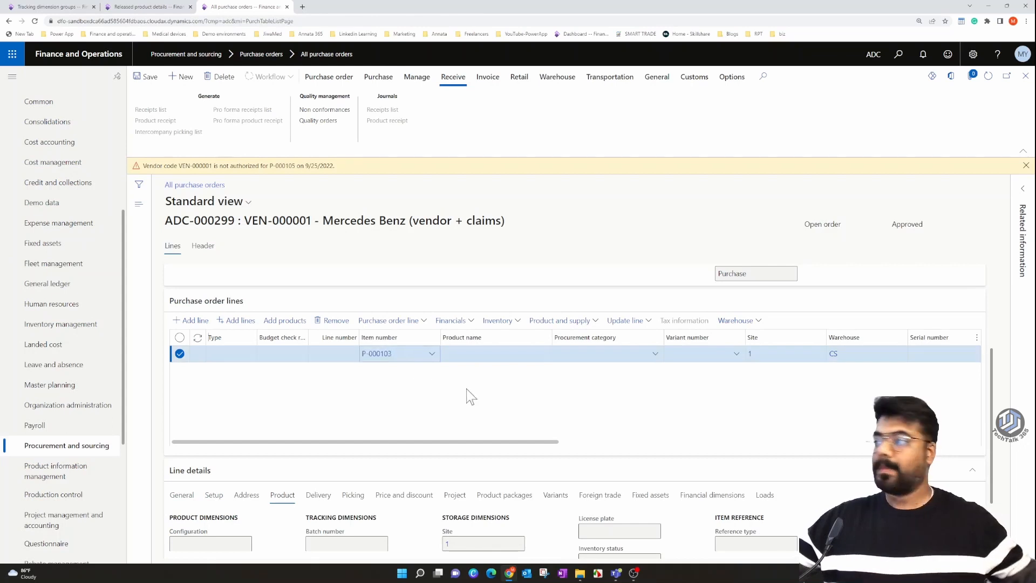
{"action": "left_click_drag", "start_coordinate": [465, 442], "coordinate": [634, 460]}
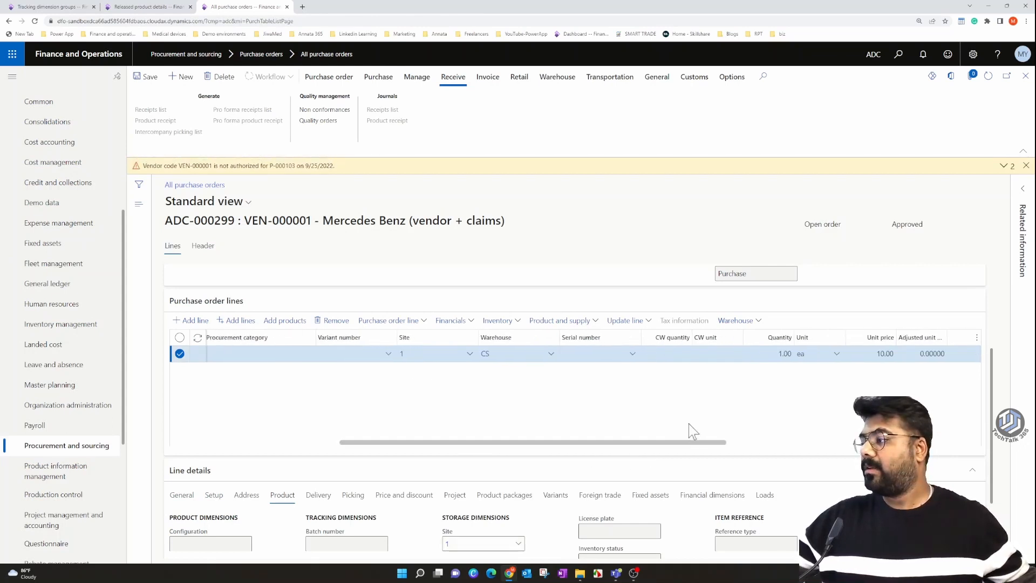
Dismiss the vendor authorization warnings and confirm the purchase order for item P-000103.
{"action": "left_click_drag", "start_coordinate": [484, 440], "coordinate": [394, 403]}
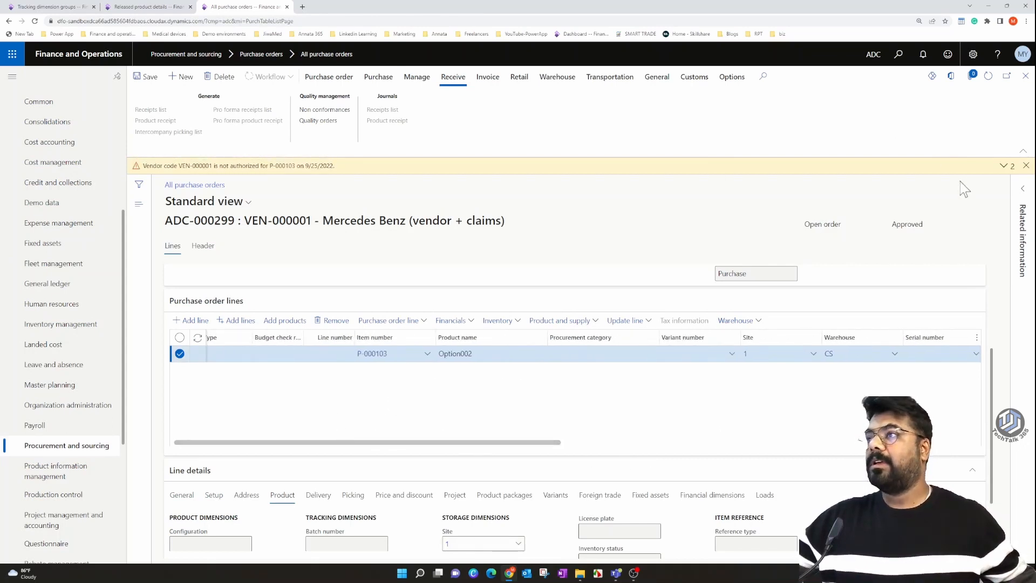
{"action": "left_click", "coordinate": [1026, 165]}
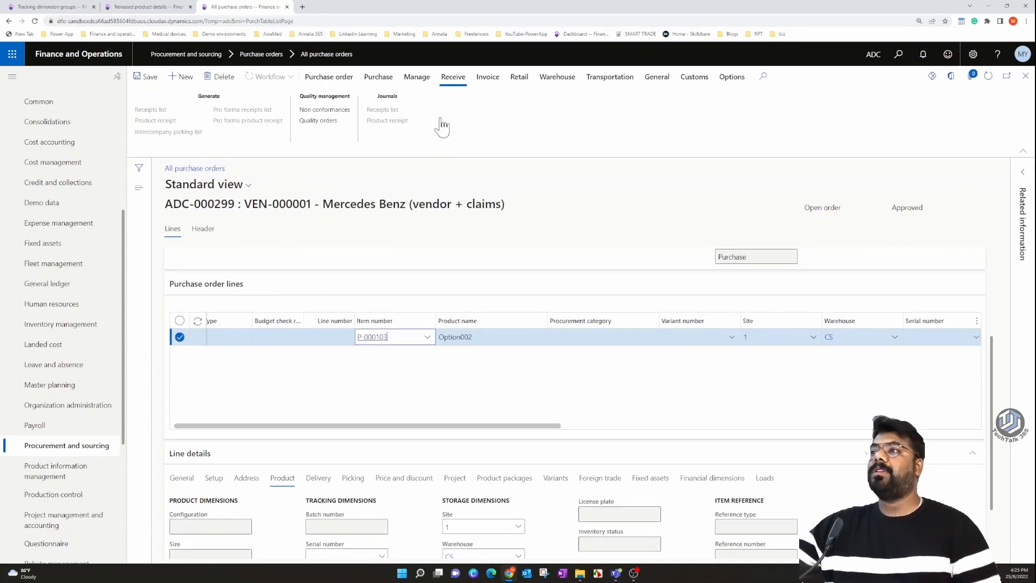
{"action": "left_click", "coordinate": [378, 76]}
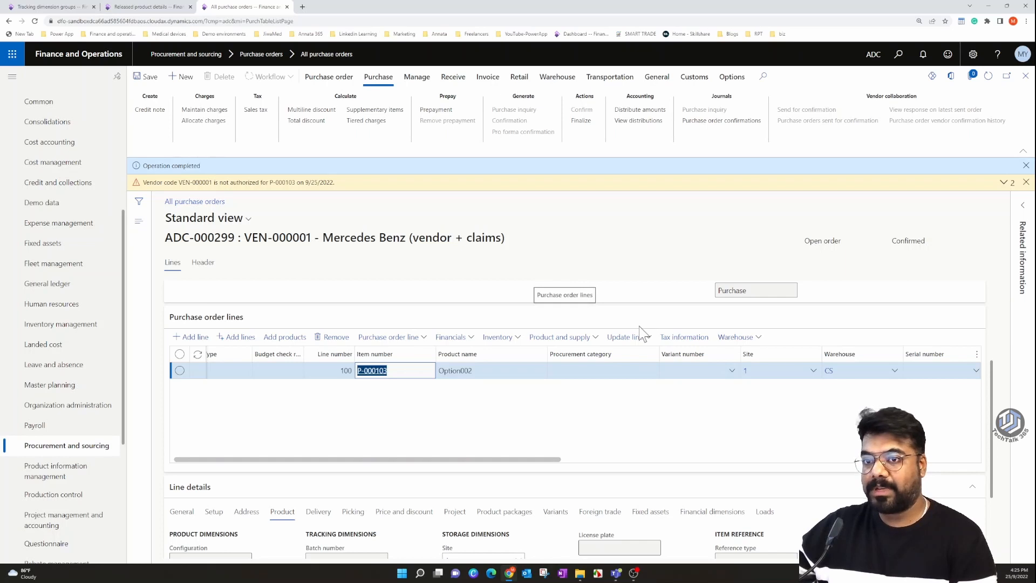
{"action": "scroll", "coordinate": [751, 284], "scroll_direction": "up", "scroll_amount": 1}
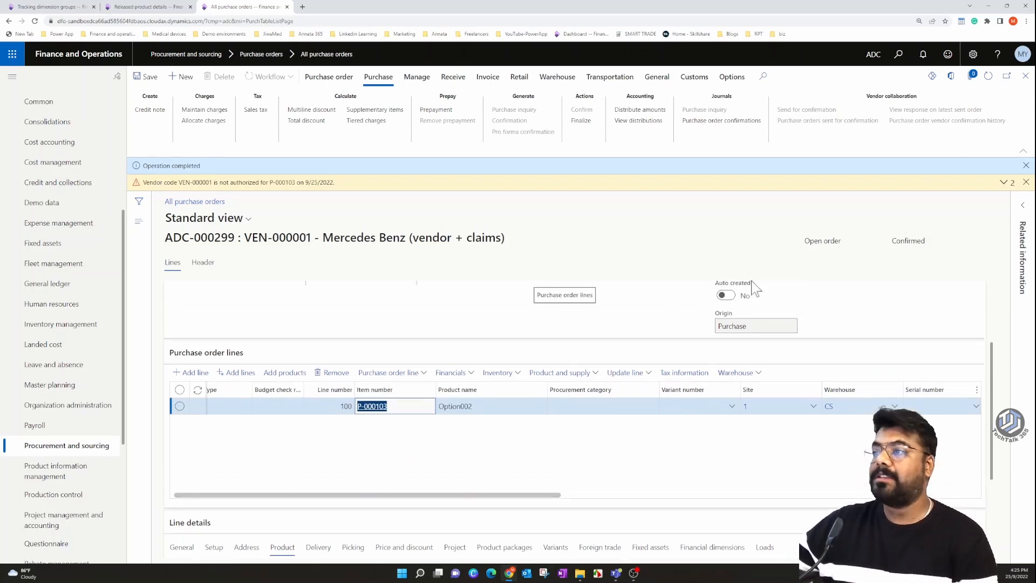
{"action": "left_click", "coordinate": [1025, 183]}
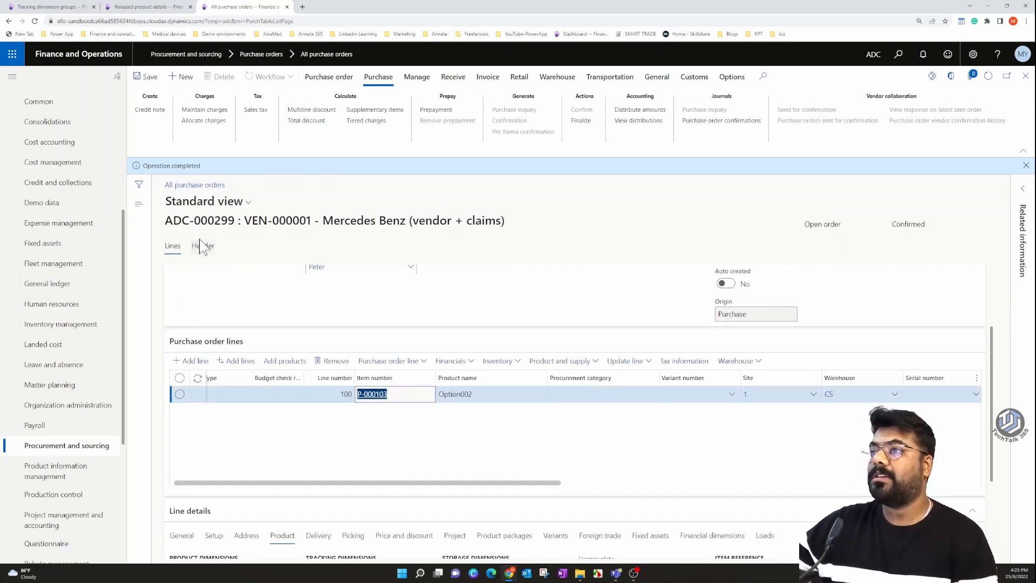
Copy the purchase order number from the title of the confirmed order.
{"action": "double_click", "coordinate": [216, 221]}
{"action": "left_click_drag", "start_coordinate": [191, 223], "coordinate": [165, 222]}
{"action": "right_click", "coordinate": [175, 223]}
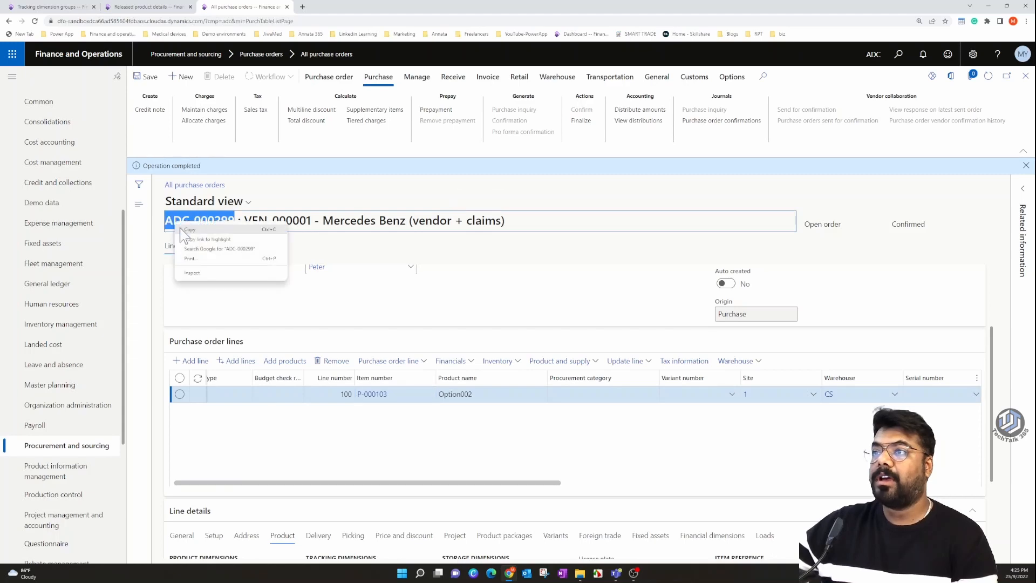
{"action": "left_click", "coordinate": [188, 230]}
Go from the tracking dimension groups page to the item arrival journals in Inventory management.
{"action": "left_click", "coordinate": [177, 7]}
{"action": "left_click", "coordinate": [86, 7]}
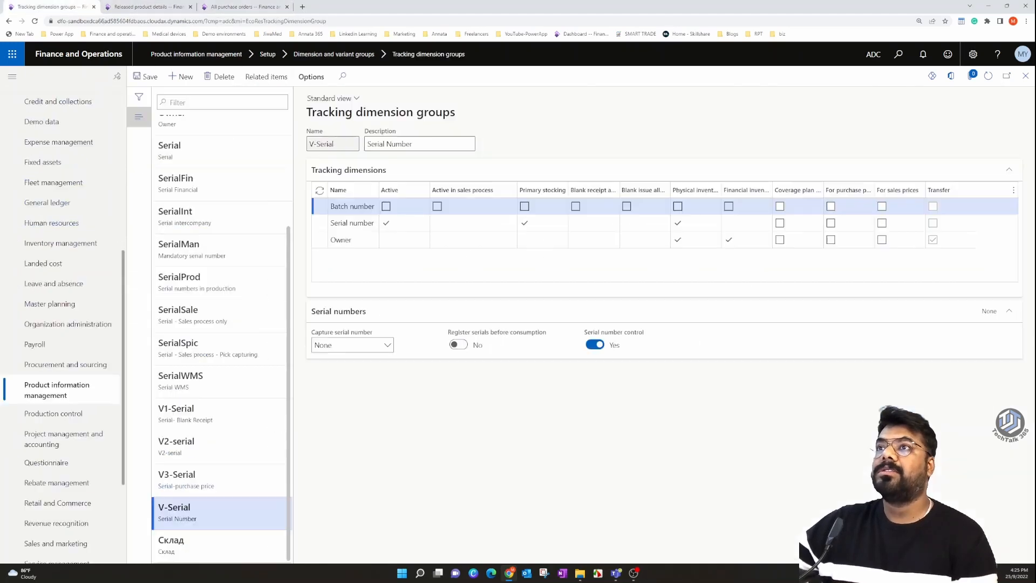
{"action": "left_click", "coordinate": [60, 244]}
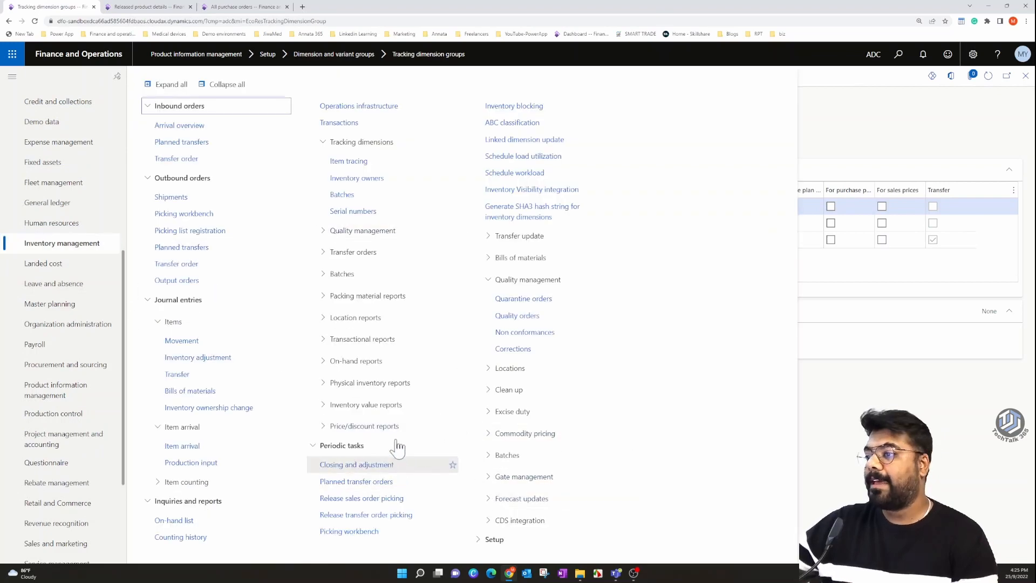
{"action": "left_click", "coordinate": [210, 463]}
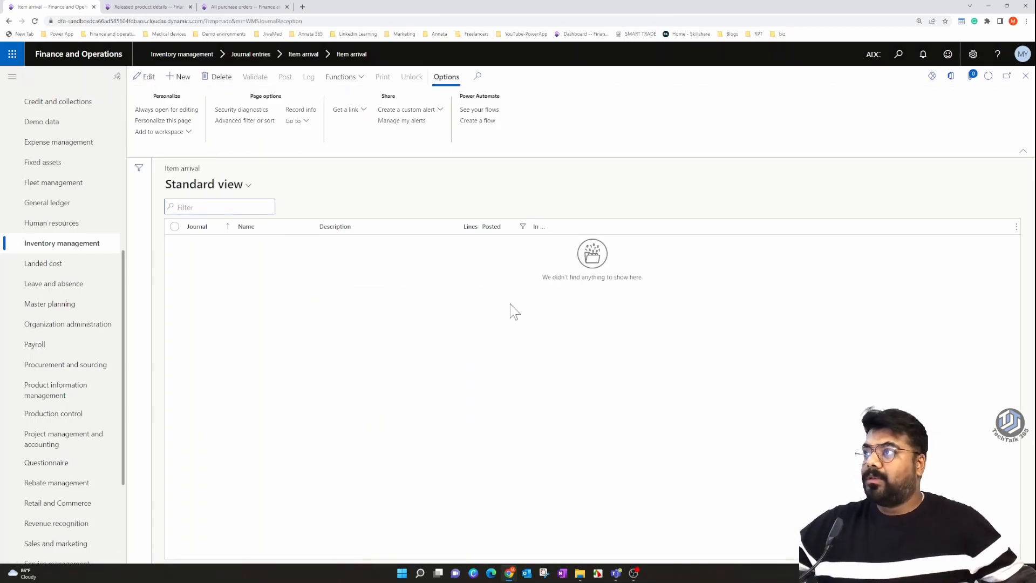
Create an item arrival journal for vendor Mercedes Benz with the copied purchase order number, site 1 and warehouse CS.
{"action": "left_click", "coordinate": [671, 314]}
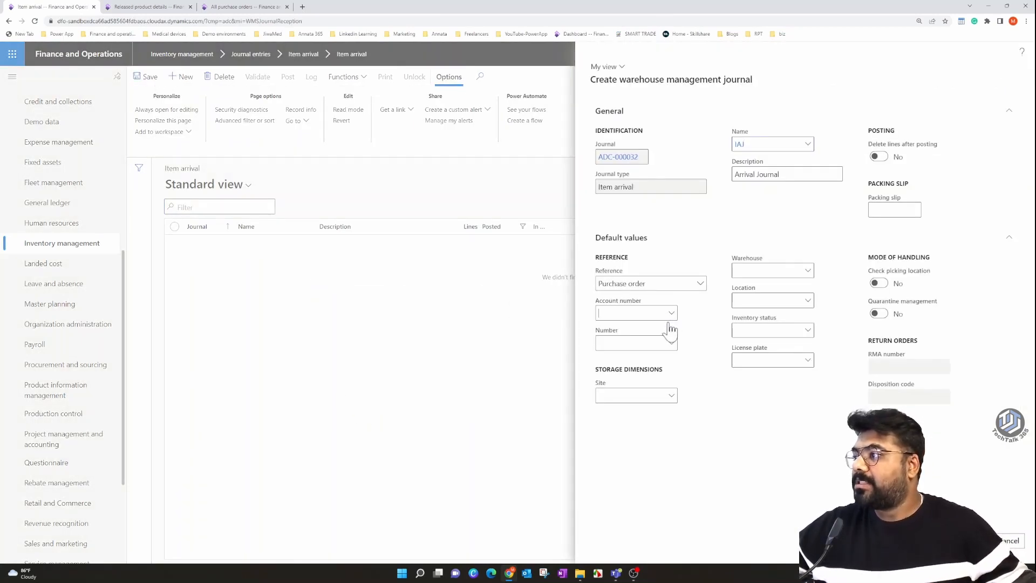
{"action": "left_click", "coordinate": [609, 345]}
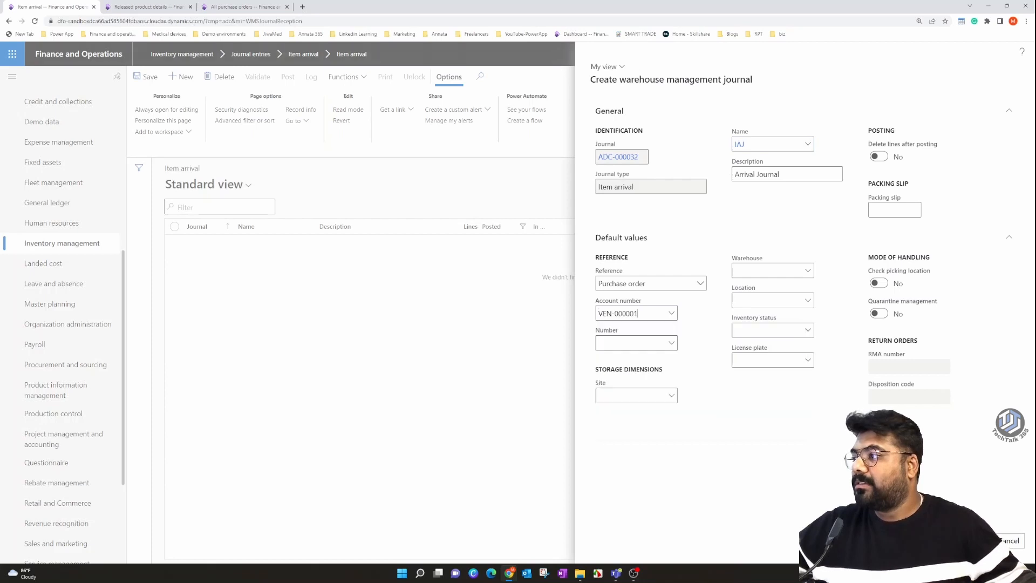
{"action": "left_click", "coordinate": [668, 345]}
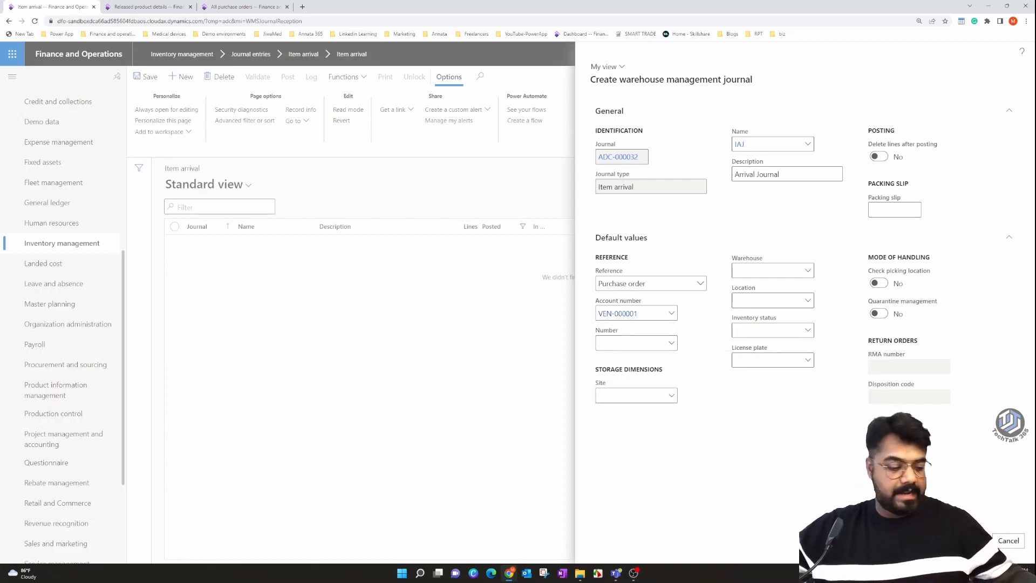
{"action": "key", "text": "ctrl+v"}
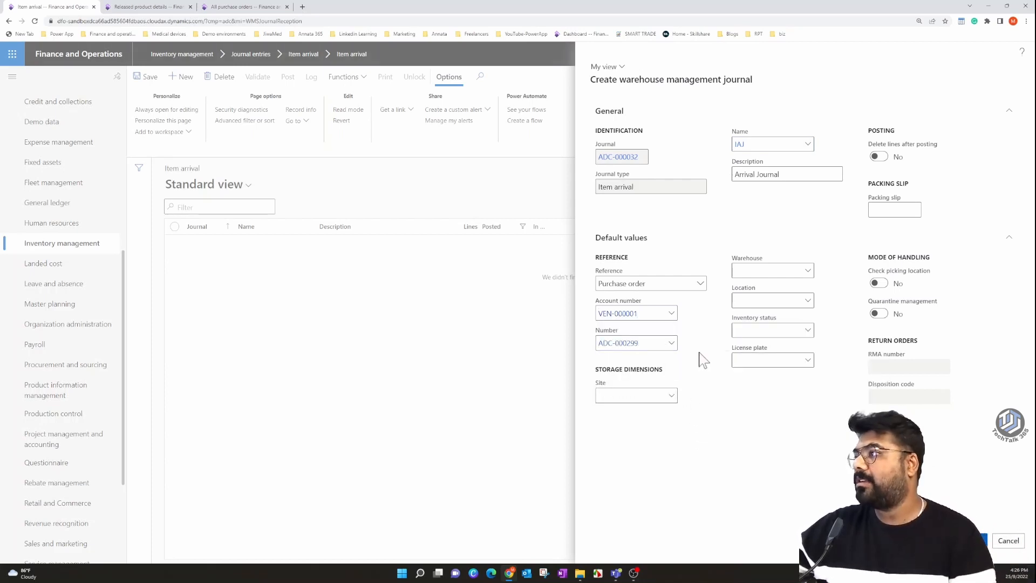
{"action": "left_click", "coordinate": [672, 396]}
{"action": "left_click", "coordinate": [649, 427]}
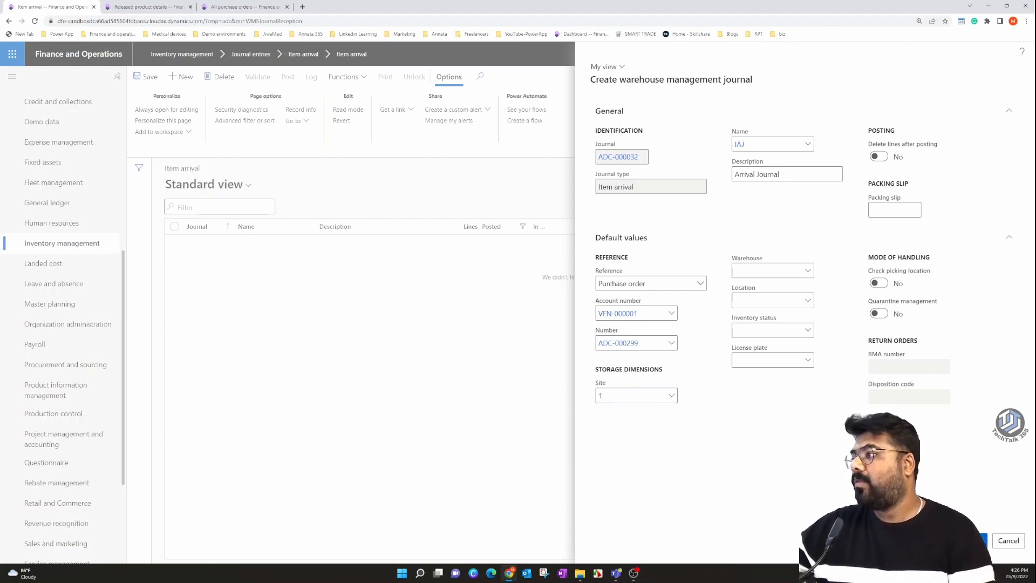
{"action": "left_click", "coordinate": [807, 270]}
{"action": "type", "text": "CS"}
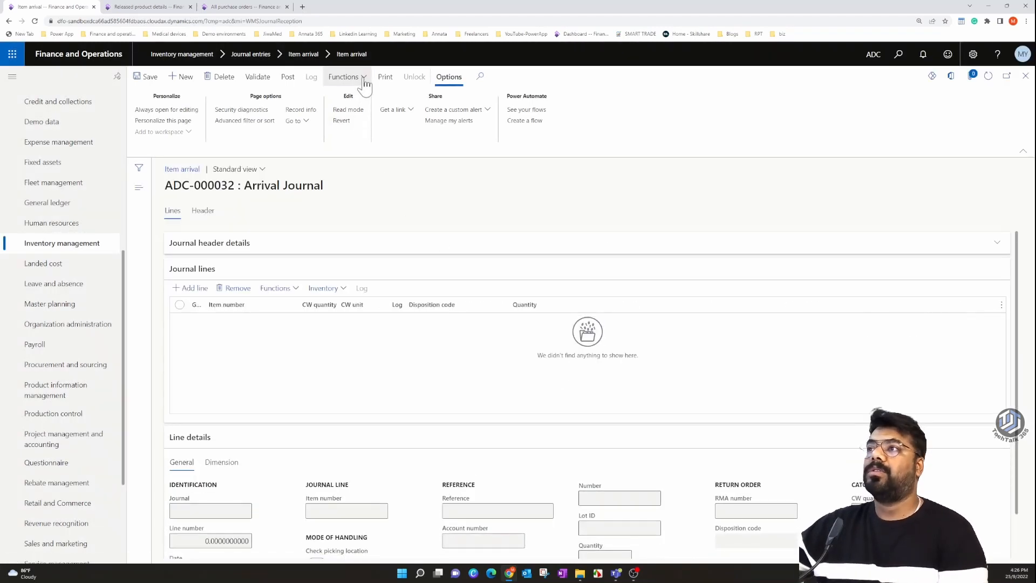
Create the arrival journal's lines from the purchase order with Initialize quantity set to Yes.
{"action": "left_click", "coordinate": [364, 81]}
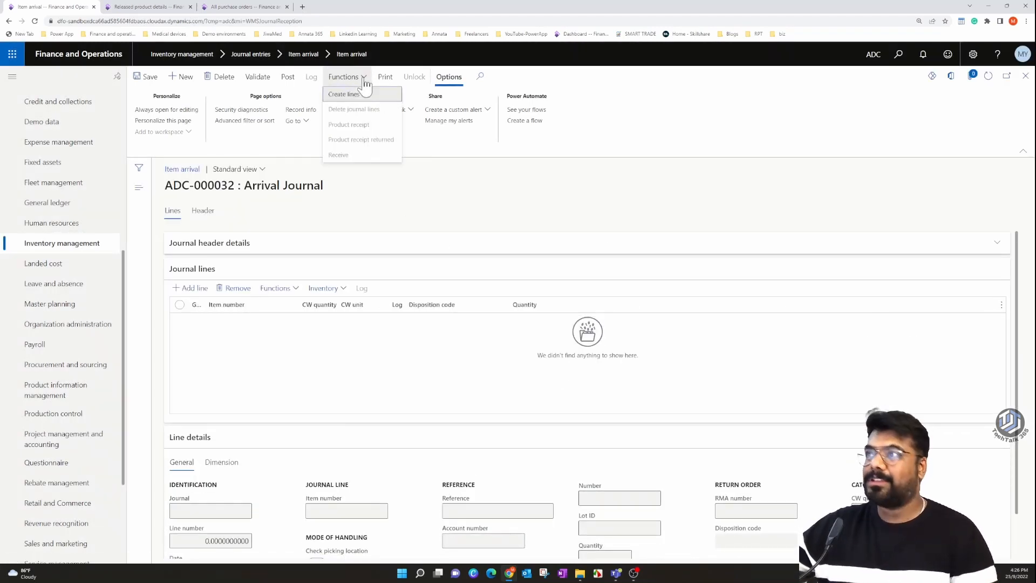
{"action": "left_click", "coordinate": [356, 95]}
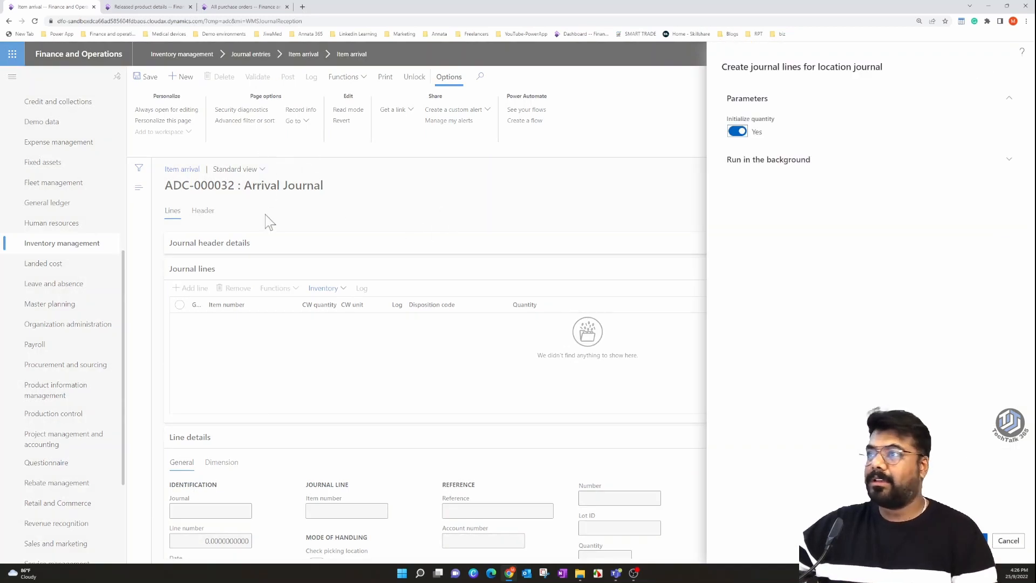
{"action": "left_click", "coordinate": [965, 540]}
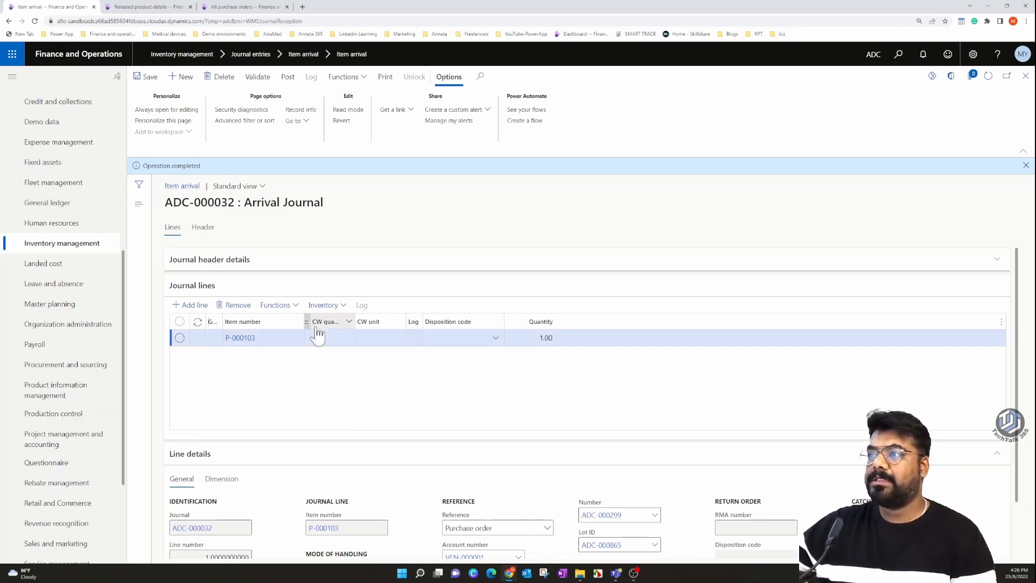
{"action": "left_click", "coordinate": [295, 308]}
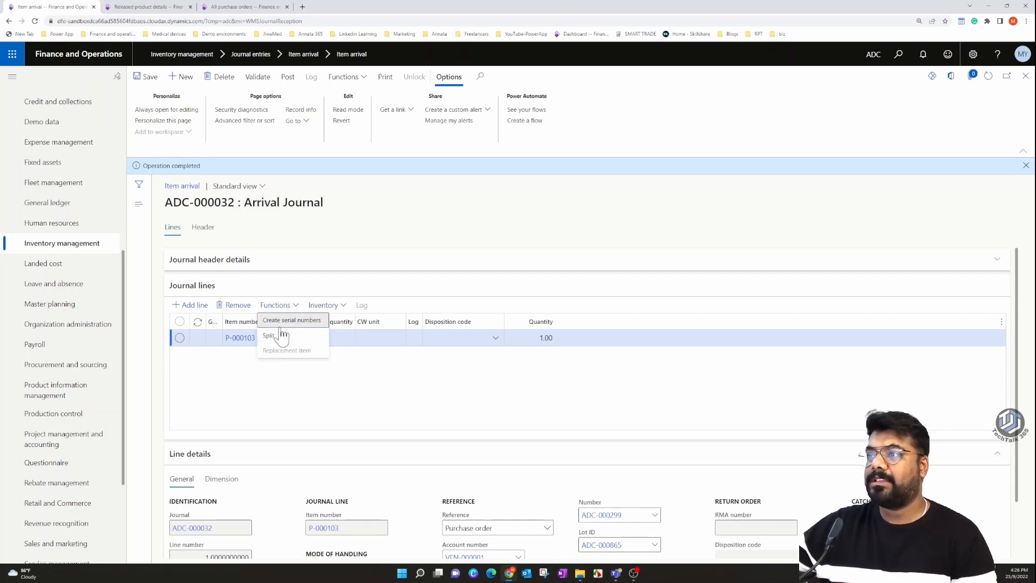
{"action": "left_click", "coordinate": [382, 384]}
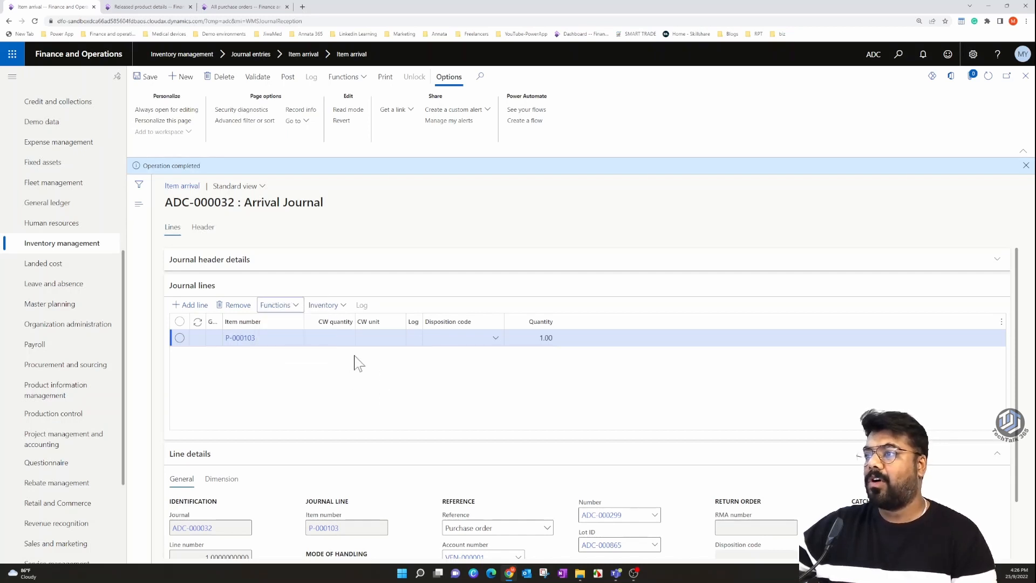
{"action": "left_click", "coordinate": [297, 308]}
{"action": "left_click", "coordinate": [339, 388]}
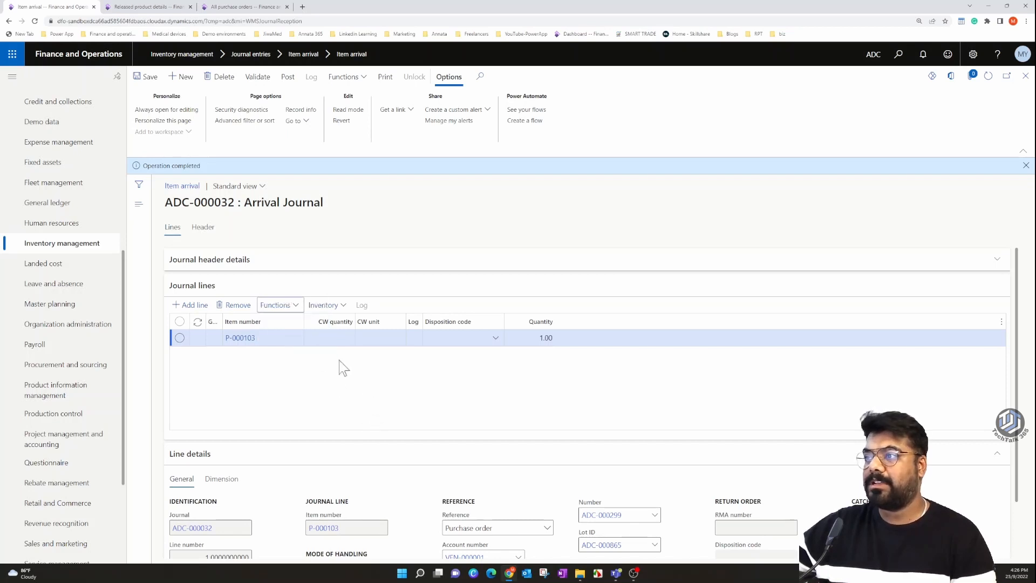
Display the Serial number tracking dimension in the arrival journal lines.
{"action": "left_click", "coordinate": [323, 305]}
{"action": "left_click", "coordinate": [339, 342]}
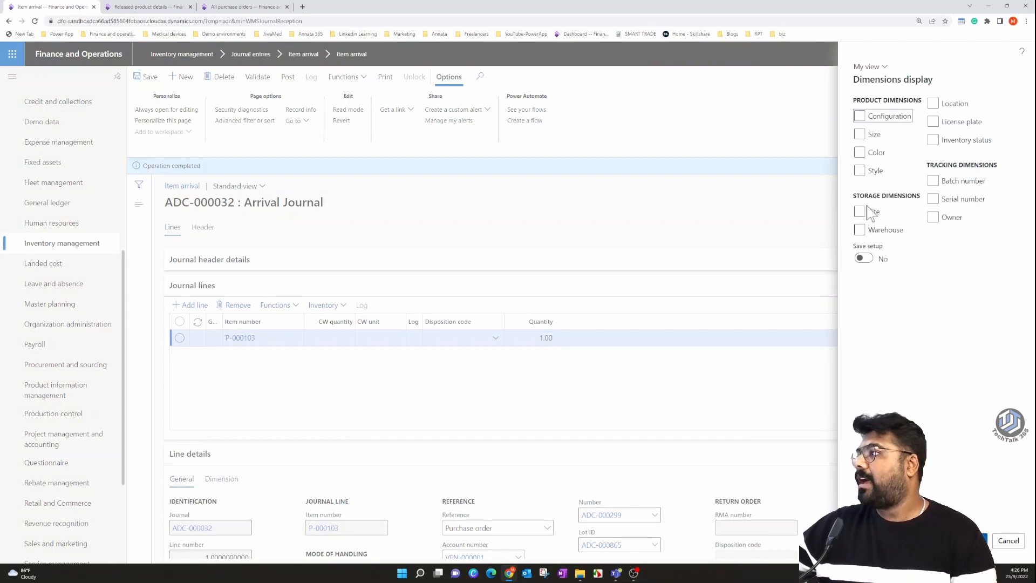
{"action": "left_click", "coordinate": [932, 200]}
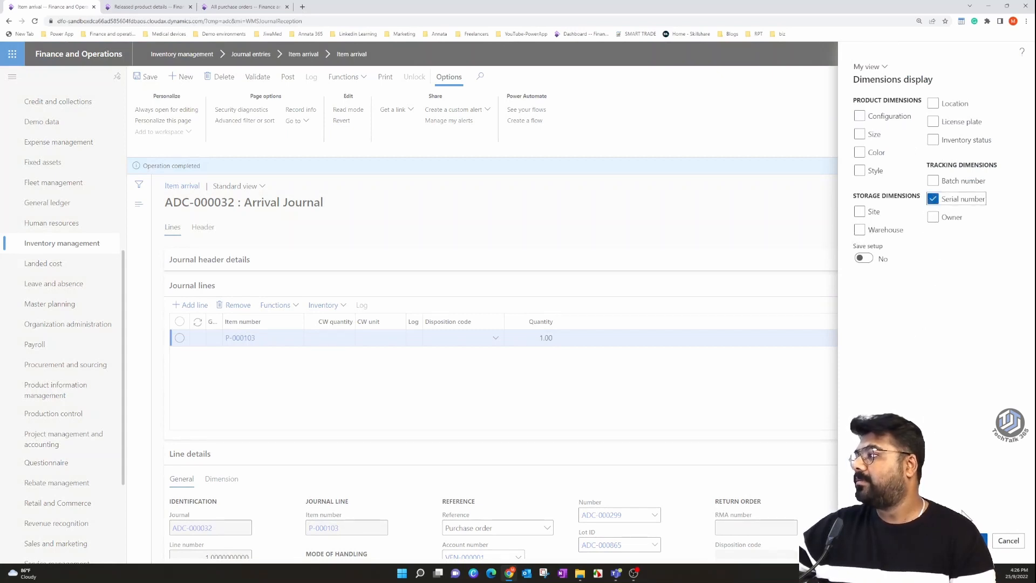
{"action": "left_click", "coordinate": [970, 540]}
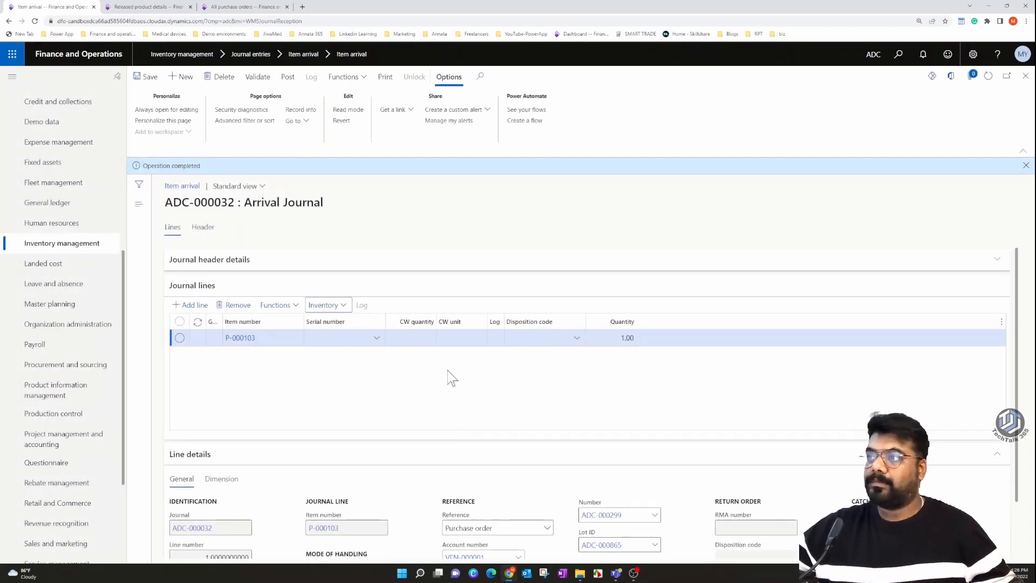
Enter serial number C0001 on the P-000103 arrival journal line.
{"action": "left_click", "coordinate": [350, 340]}
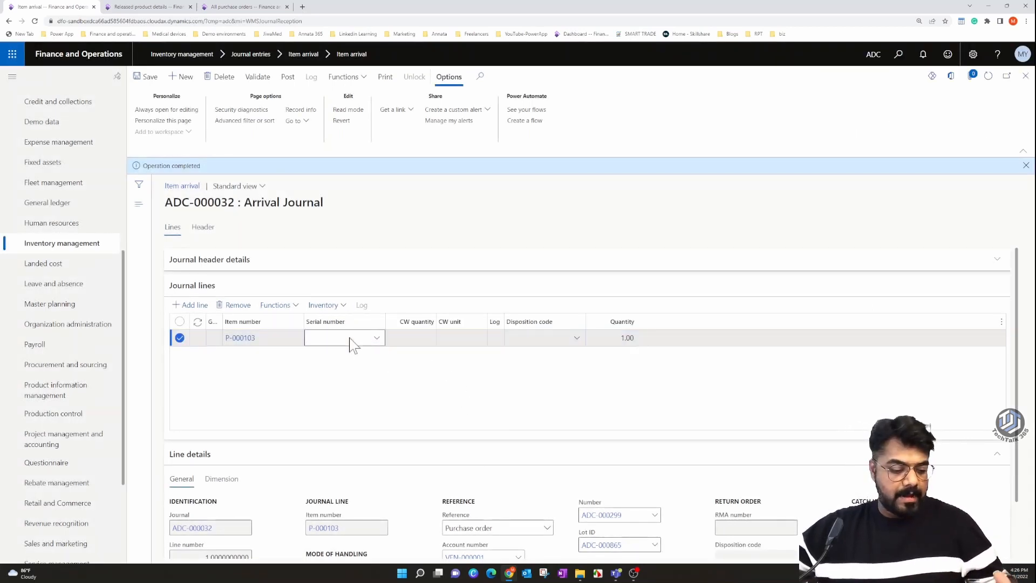
{"action": "type", "text": "C0001"}
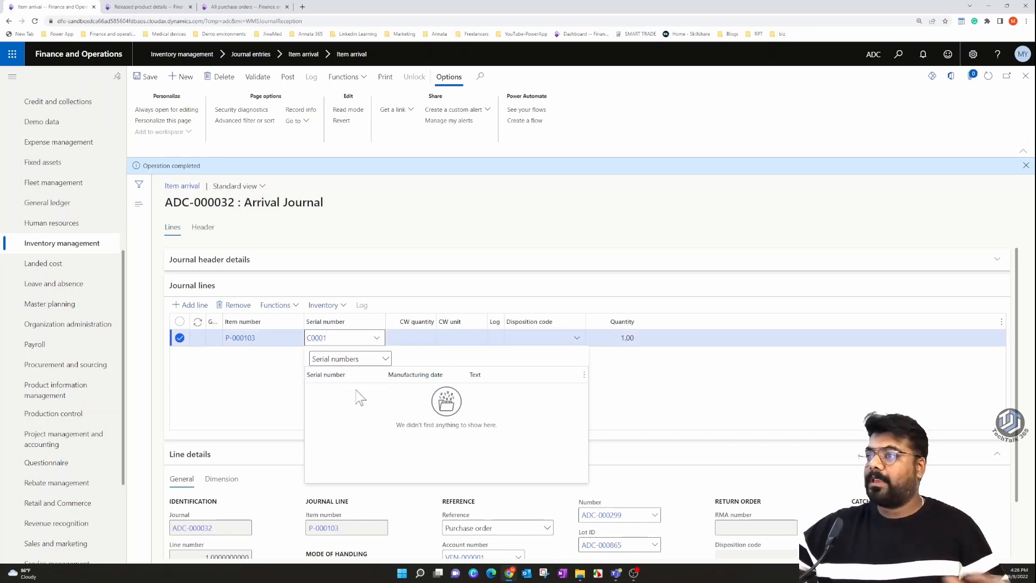
{"action": "left_click", "coordinate": [292, 390]}
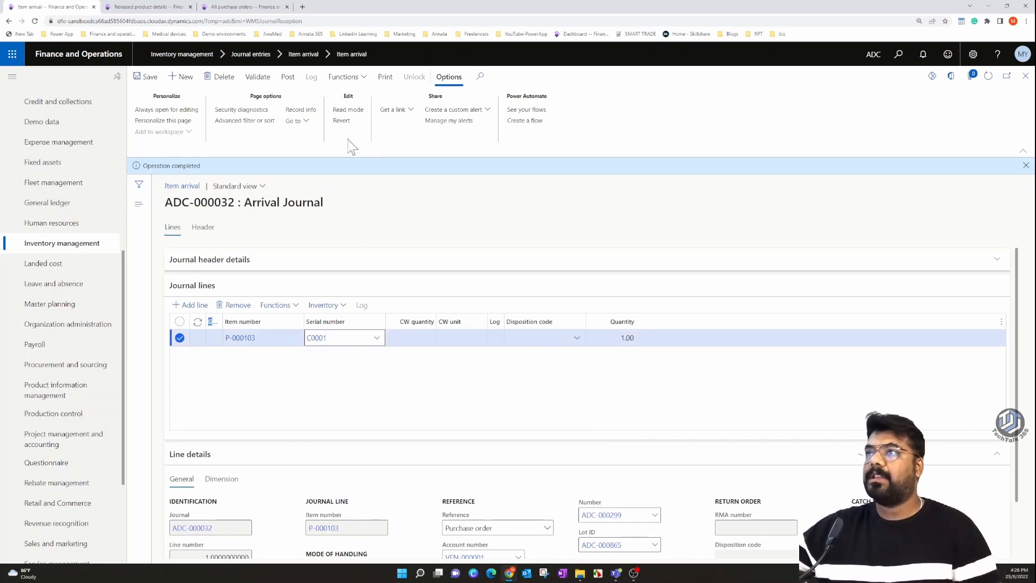
Post the item arrival journal without transferring posting errors to a new journal, and dismiss the messages.
{"action": "left_click", "coordinate": [287, 77]}
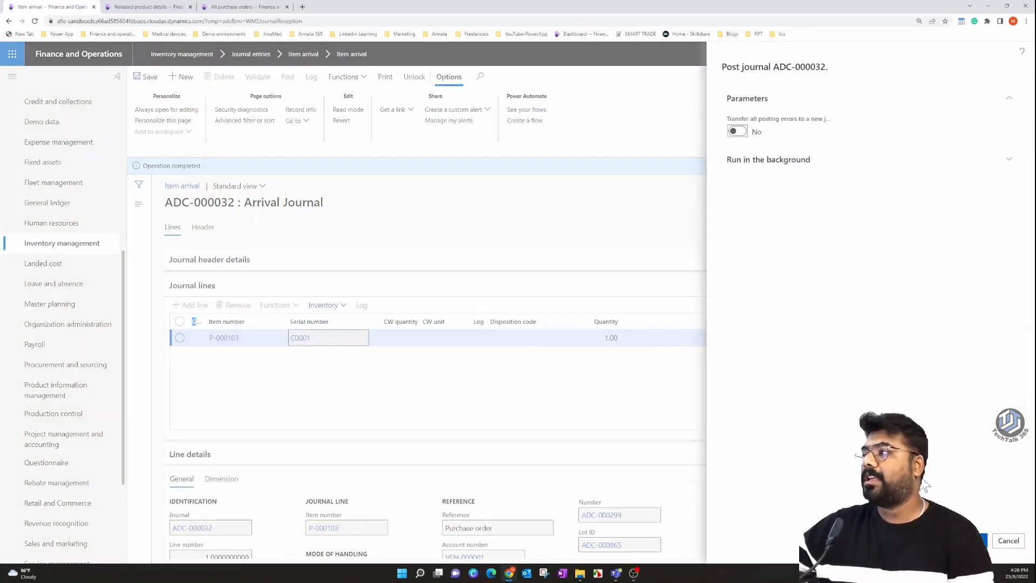
{"action": "left_click", "coordinate": [969, 540]}
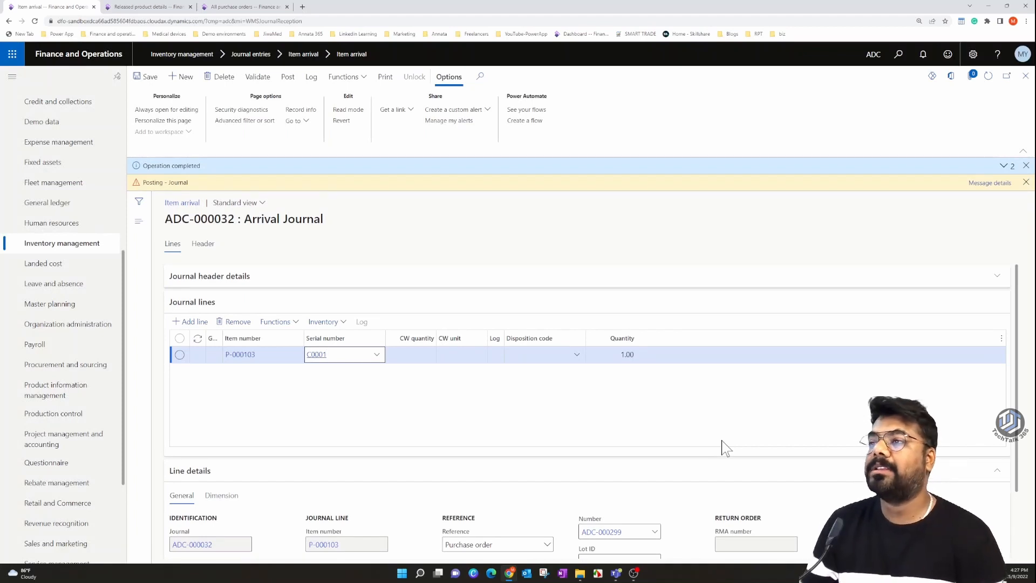
{"action": "left_click", "coordinate": [1026, 182]}
{"action": "left_click", "coordinate": [1026, 166]}
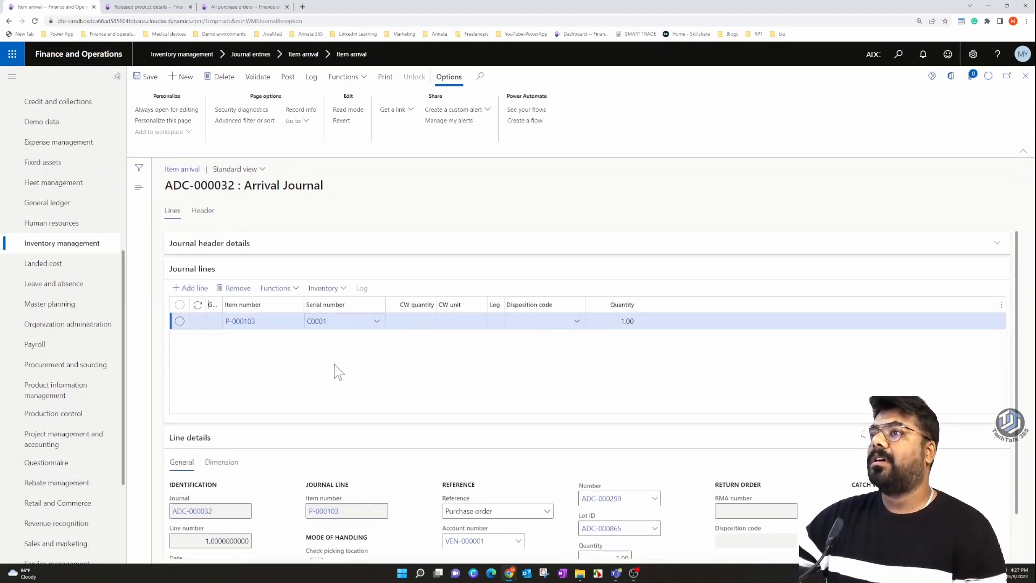
Examine the For purchase prices setting in the V3-Serial tracking dimension group of item P-000106, then return to the released products.
{"action": "left_click", "coordinate": [161, 8]}
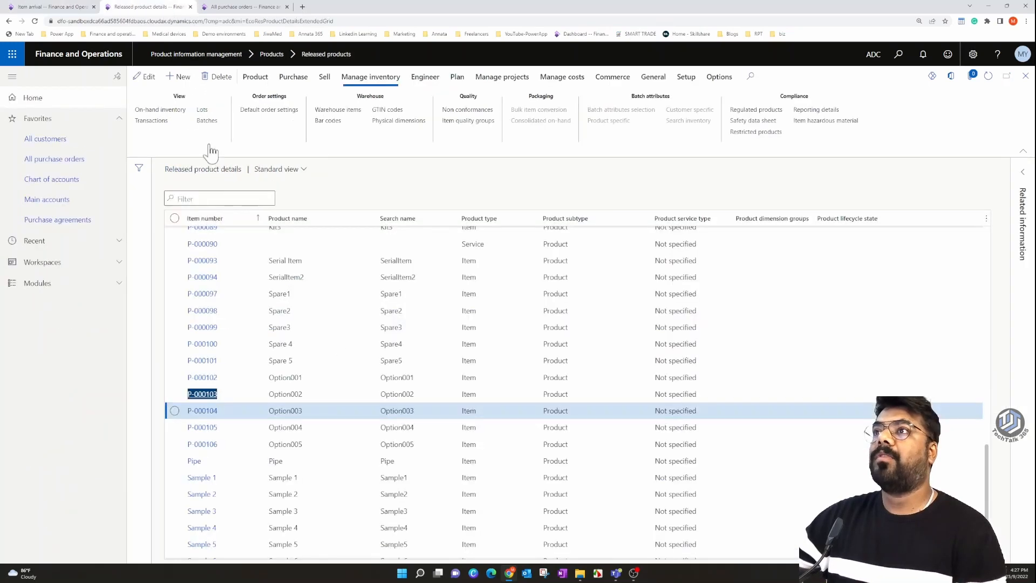
{"action": "left_click", "coordinate": [247, 430]}
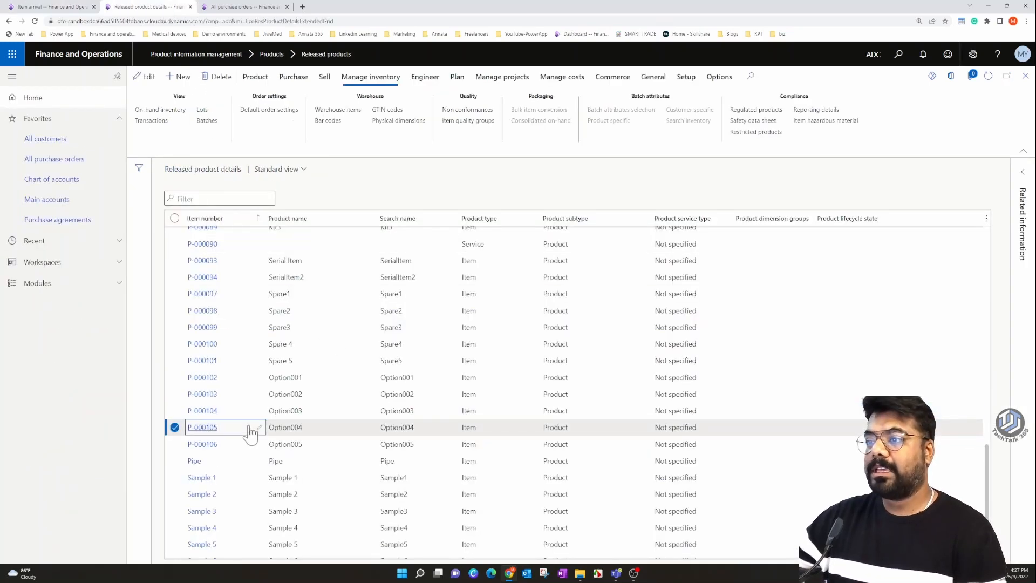
{"action": "left_click", "coordinate": [243, 447]}
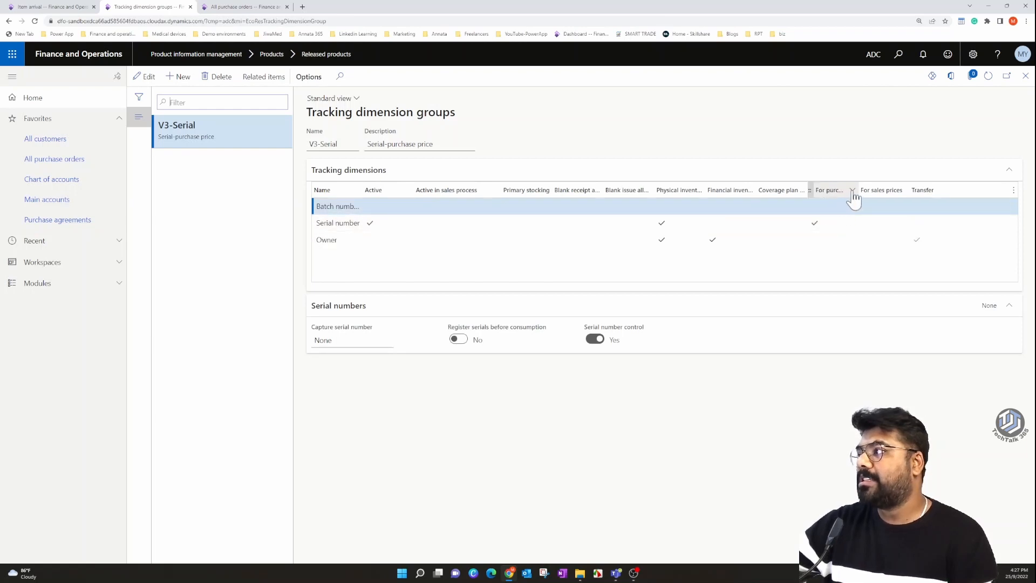
{"action": "left_click_drag", "start_coordinate": [855, 187], "coordinate": [878, 190]}
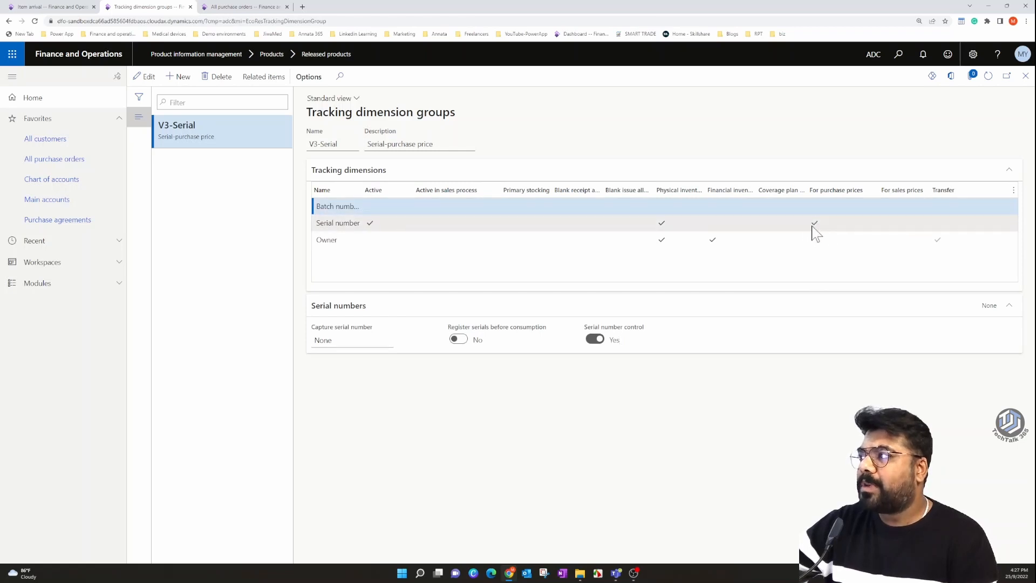
{"action": "left_click", "coordinate": [1025, 77]}
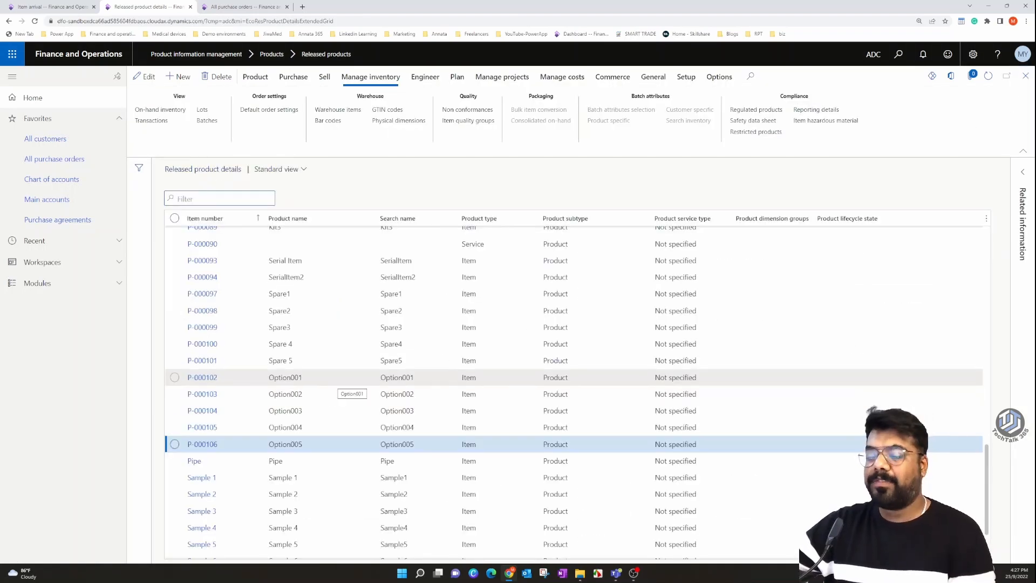
Start creating trade agreements for released product P-000106 (Option005).
{"action": "left_click", "coordinate": [362, 461]}
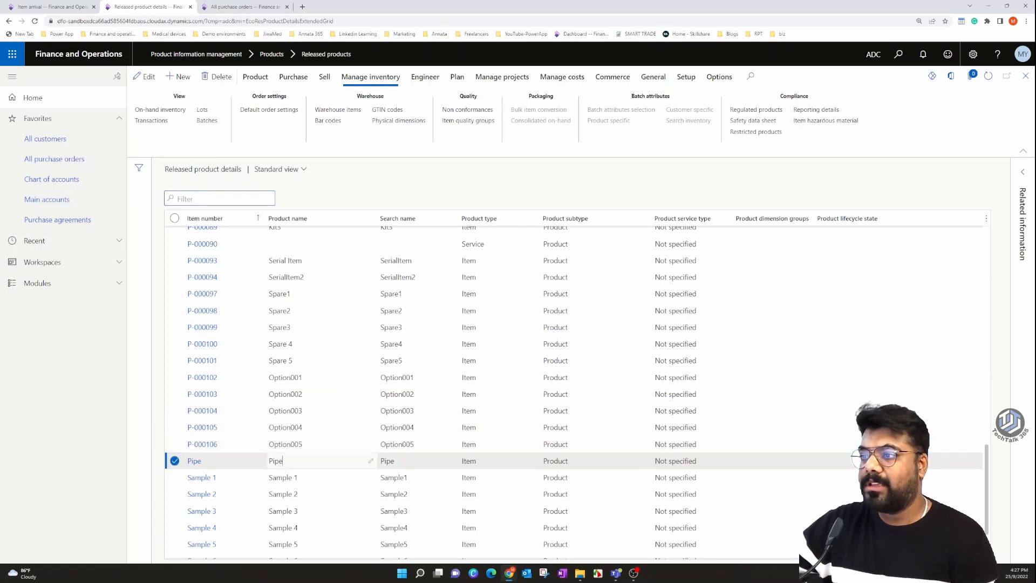
{"action": "left_click", "coordinate": [345, 443]}
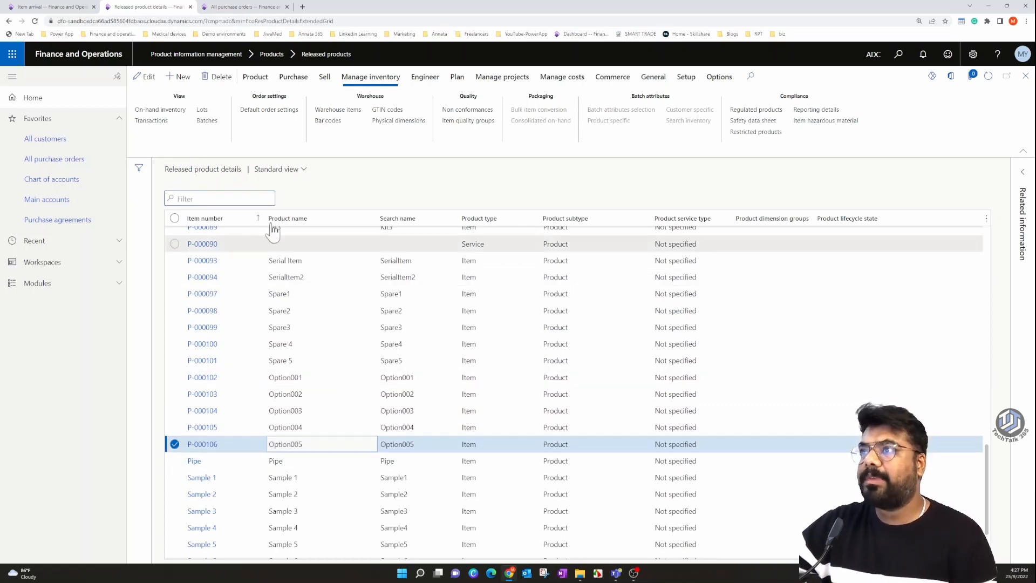
{"action": "left_click", "coordinate": [293, 76]}
{"action": "left_click", "coordinate": [286, 121]}
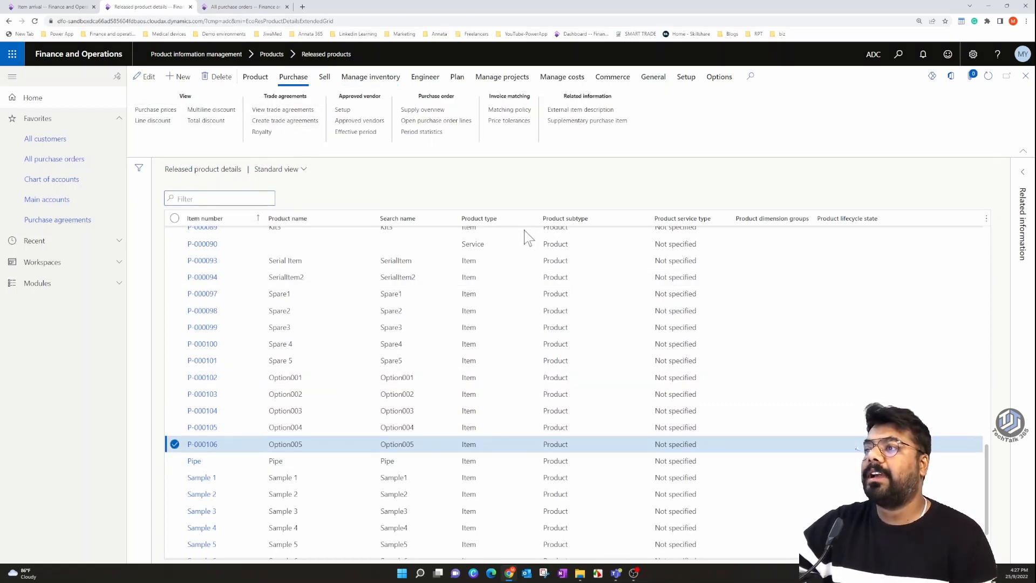
Add a trade agreement journal with the name PurchPrice and open its journal lines.
{"action": "left_click", "coordinate": [180, 77]}
{"action": "left_click", "coordinate": [253, 183]}
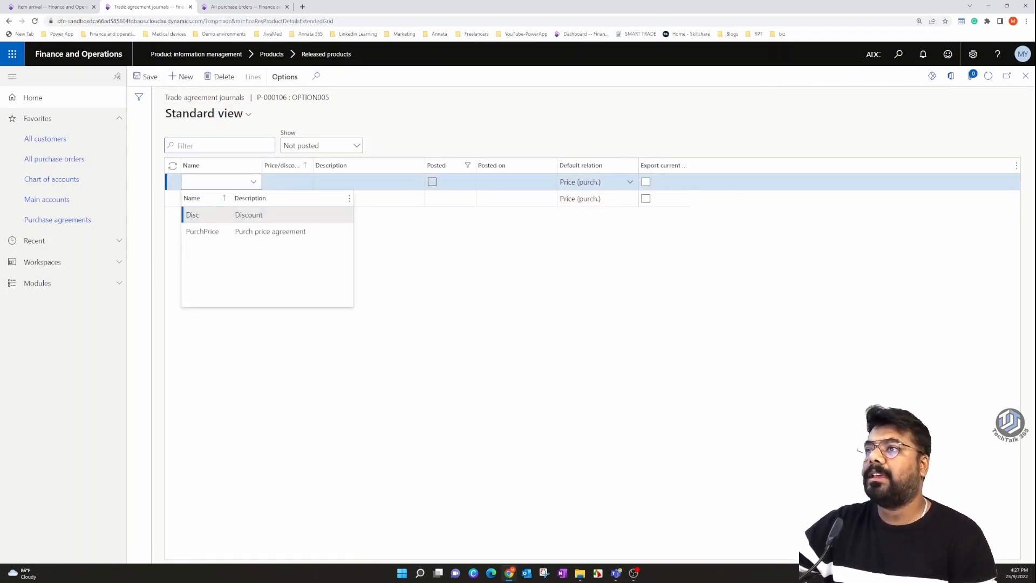
{"action": "left_click", "coordinate": [207, 230]}
{"action": "left_click", "coordinate": [353, 236]}
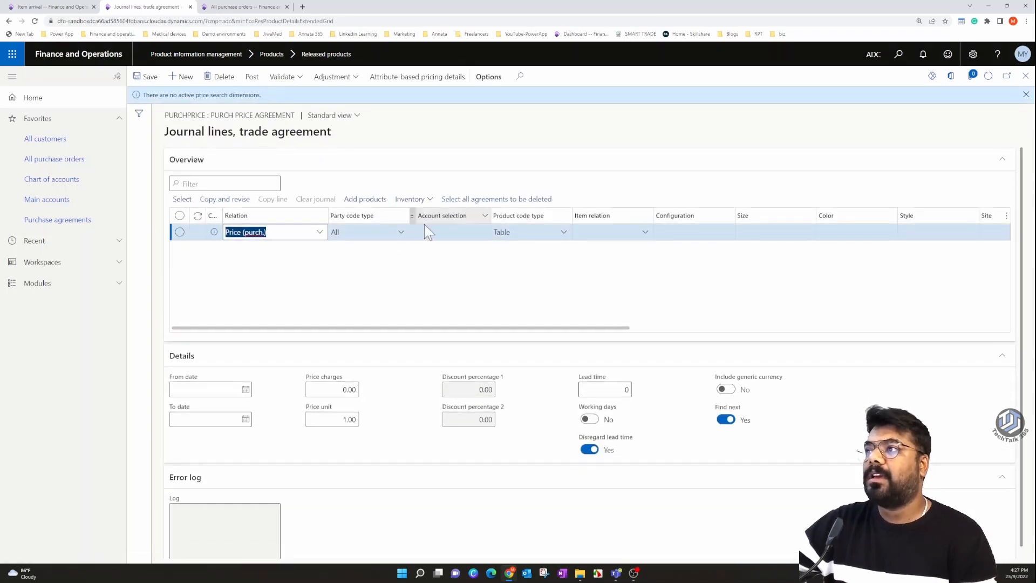
Set the item relation of the Price (purch.) journal line to P-000103.
{"action": "left_click", "coordinate": [425, 229]}
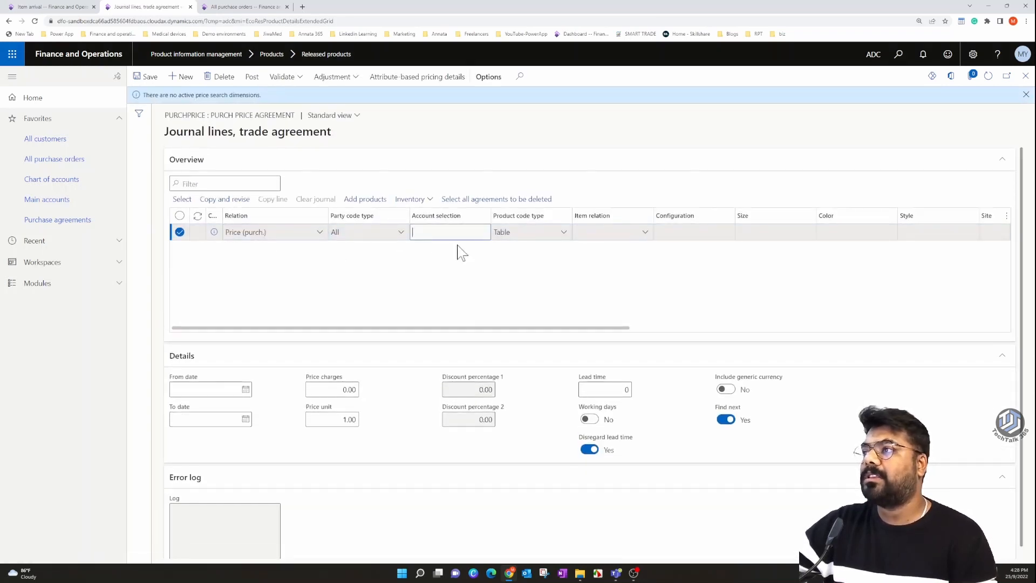
{"action": "left_click", "coordinate": [401, 233]}
{"action": "left_click", "coordinate": [631, 236]}
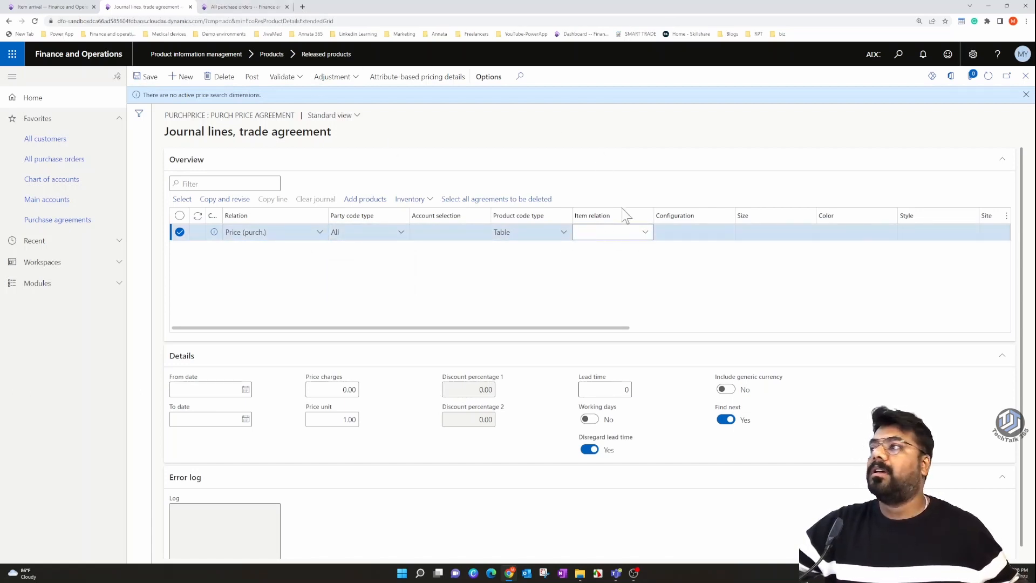
{"action": "left_click", "coordinate": [645, 232]}
{"action": "scroll", "coordinate": [799, 299], "scroll_direction": "down", "scroll_amount": 15}
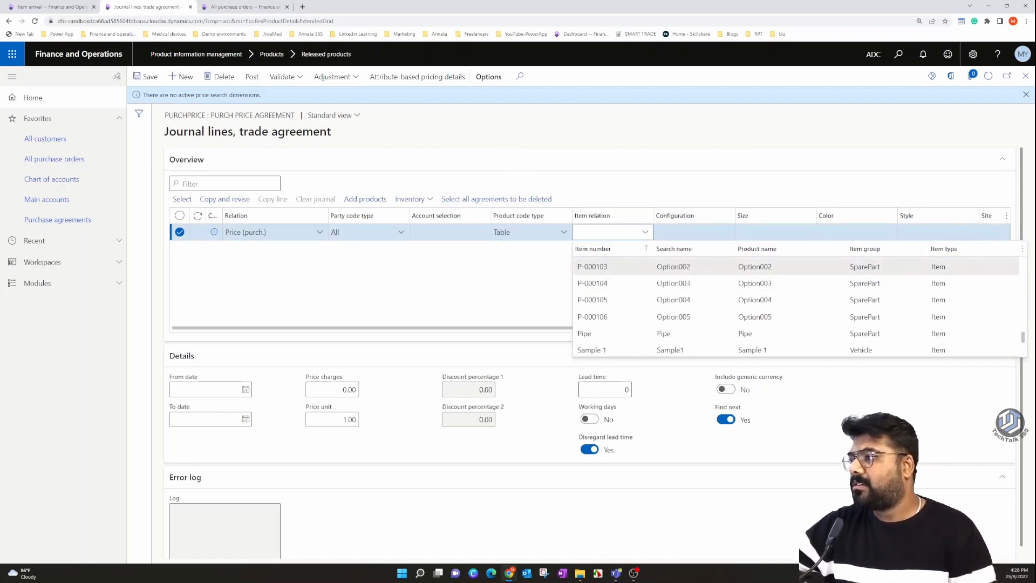
{"action": "scroll", "coordinate": [795, 308], "scroll_direction": "up", "scroll_amount": 3}
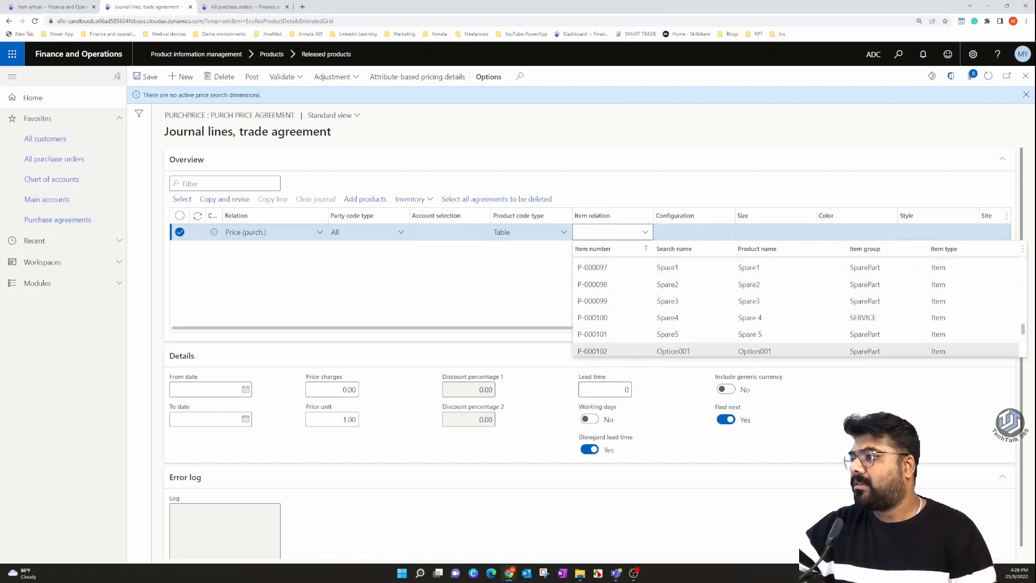
{"action": "scroll", "coordinate": [628, 351], "scroll_direction": "down", "scroll_amount": 1}
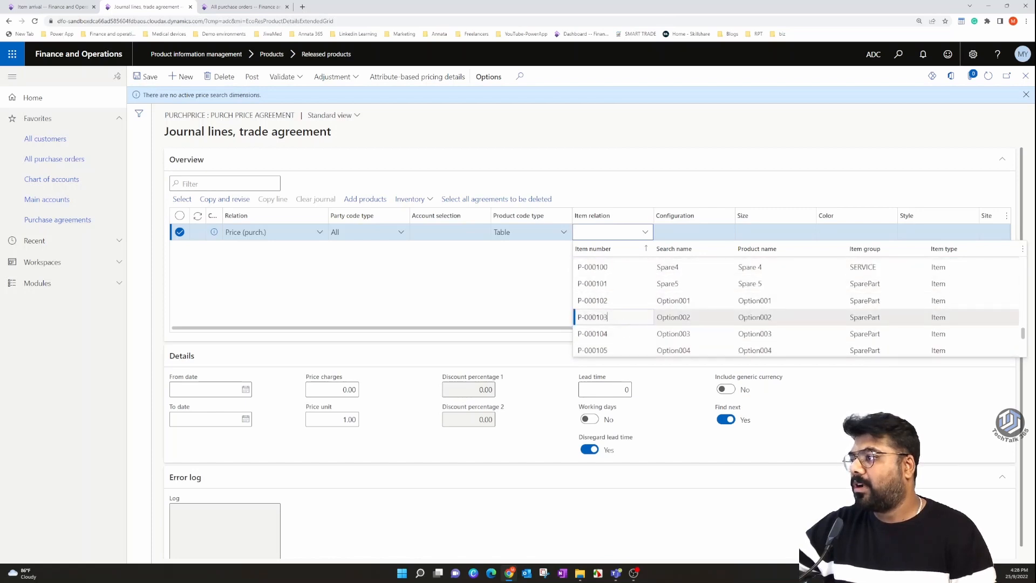
{"action": "left_click", "coordinate": [618, 318]}
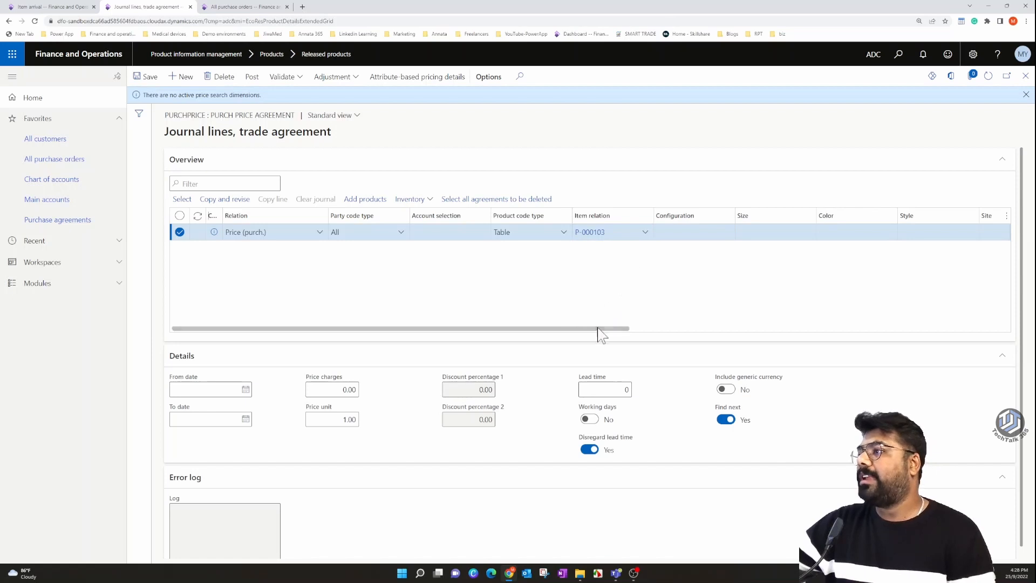
Select on-hand serial number D-00005 for the P-000103 trade agreement line.
{"action": "left_click_drag", "start_coordinate": [603, 328], "coordinate": [793, 298]}
{"action": "left_click", "coordinate": [846, 236]}
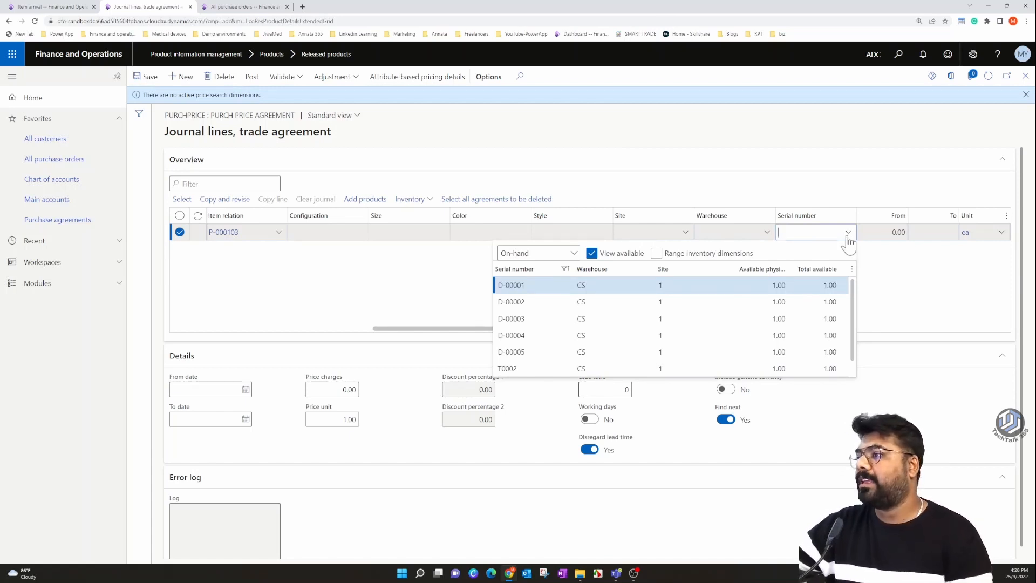
{"action": "scroll", "coordinate": [524, 335], "scroll_direction": "down", "scroll_amount": 1}
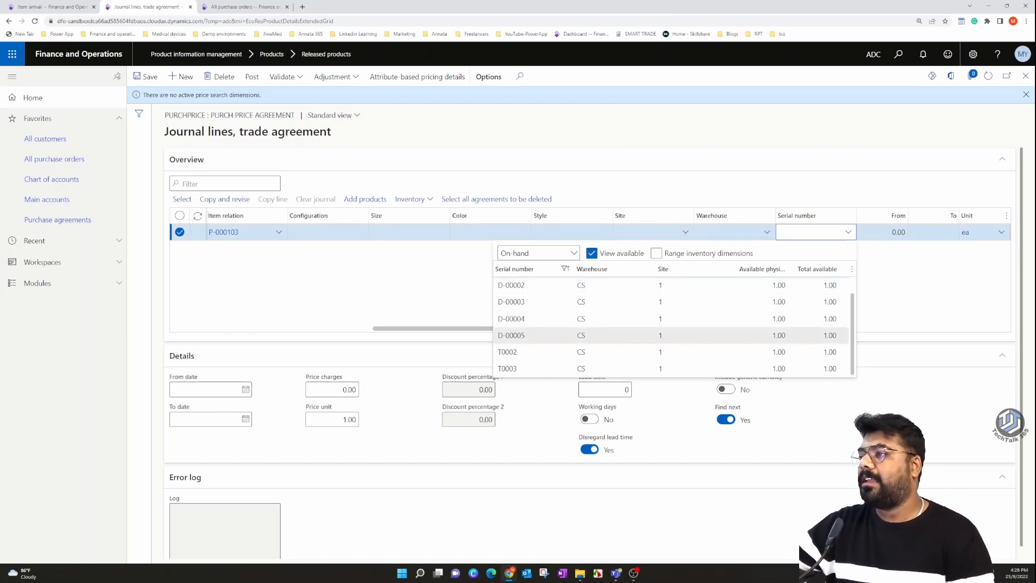
{"action": "left_click", "coordinate": [524, 335]}
Set the trade agreement line's amount in currency to 120 and save the line.
{"action": "left_click_drag", "start_coordinate": [788, 328], "coordinate": [883, 328]}
{"action": "left_click", "coordinate": [883, 232]}
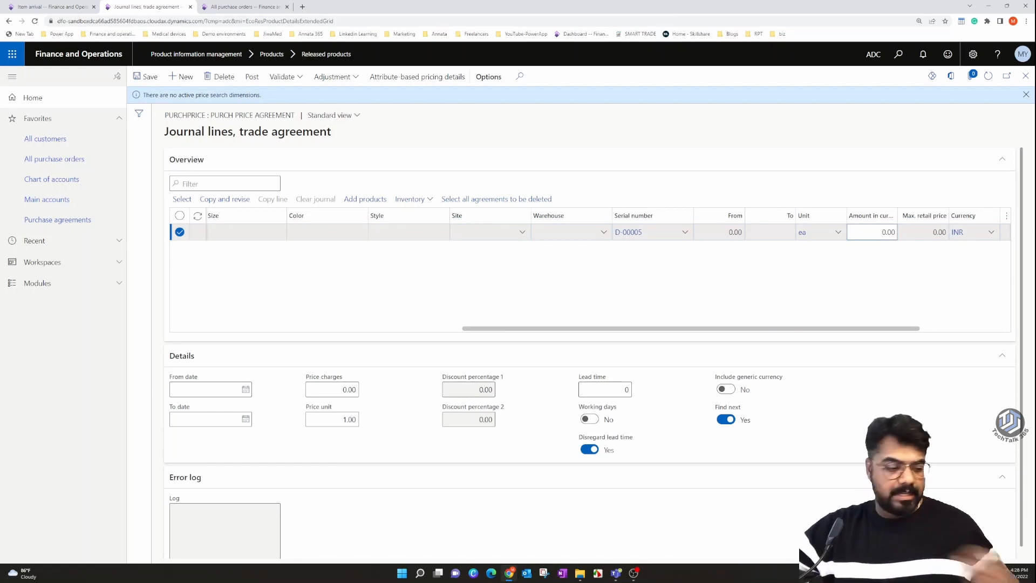
{"action": "type", "text": "120"}
{"action": "left_click", "coordinate": [865, 247]}
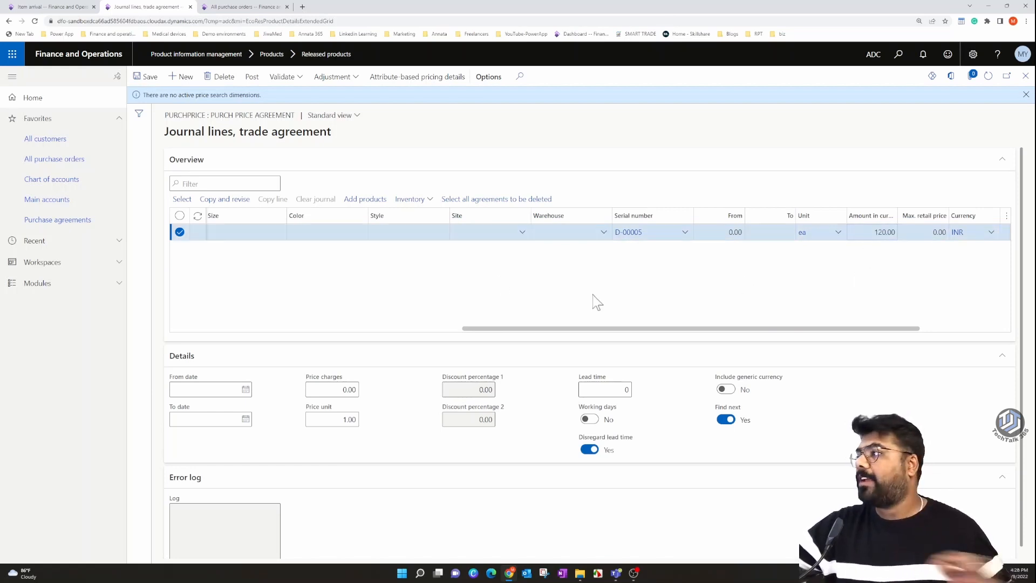
{"action": "left_click", "coordinate": [150, 77]}
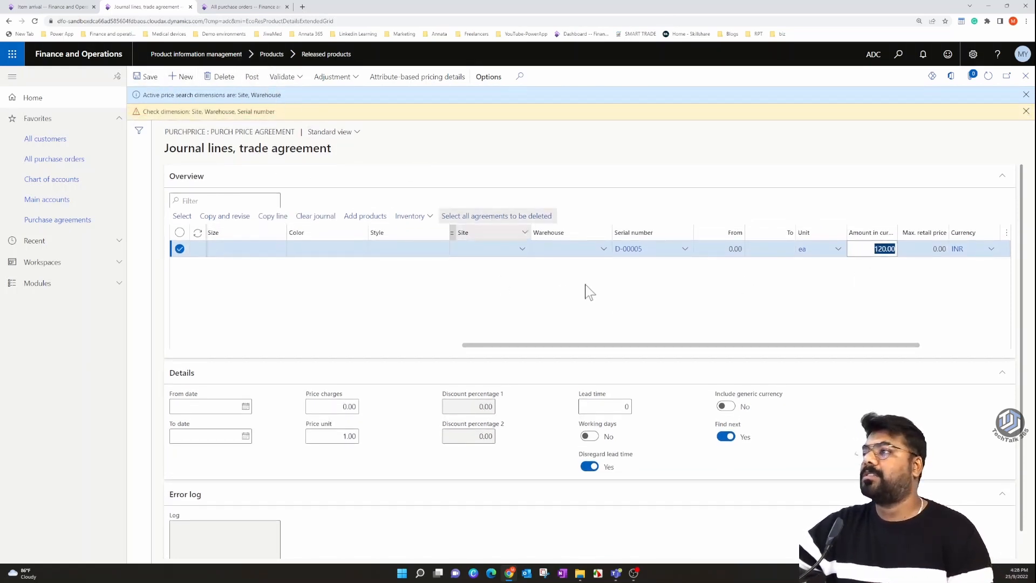
Set the trade agreement line's warehouse to CS and post the price/discount journal.
{"action": "left_click", "coordinate": [599, 249]}
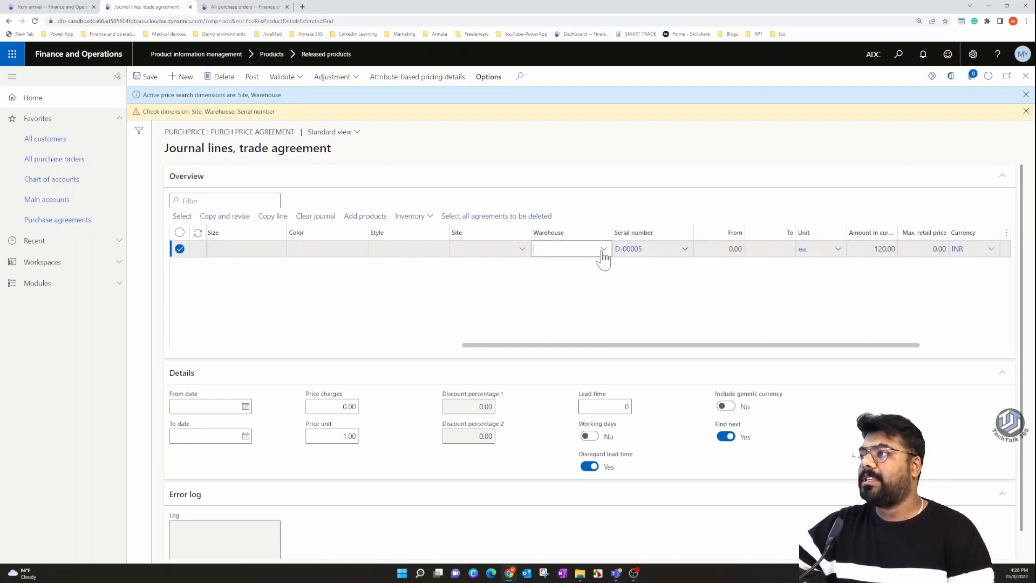
{"action": "left_click", "coordinate": [603, 250]}
{"action": "left_click", "coordinate": [562, 305]}
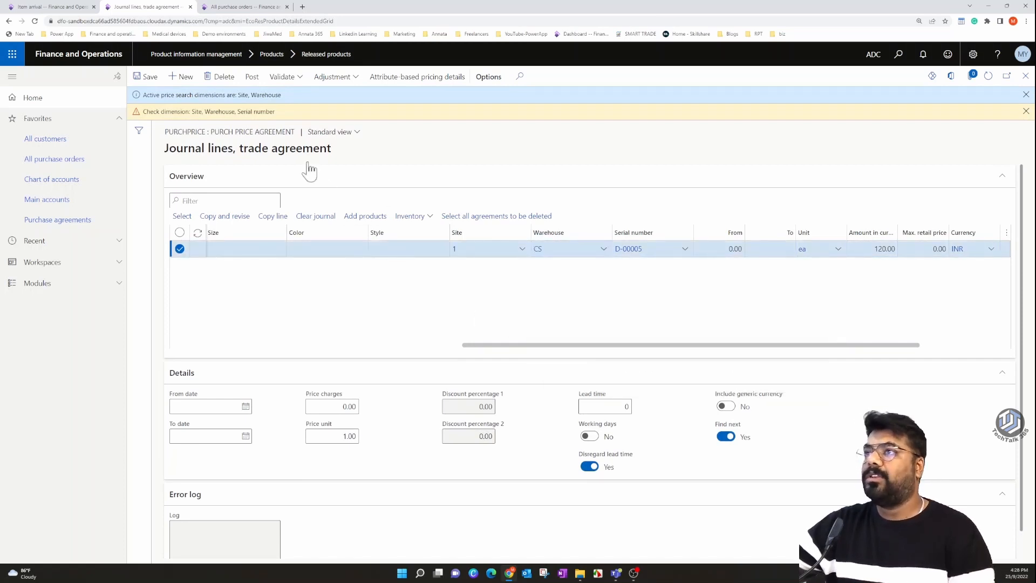
{"action": "left_click", "coordinate": [252, 77]}
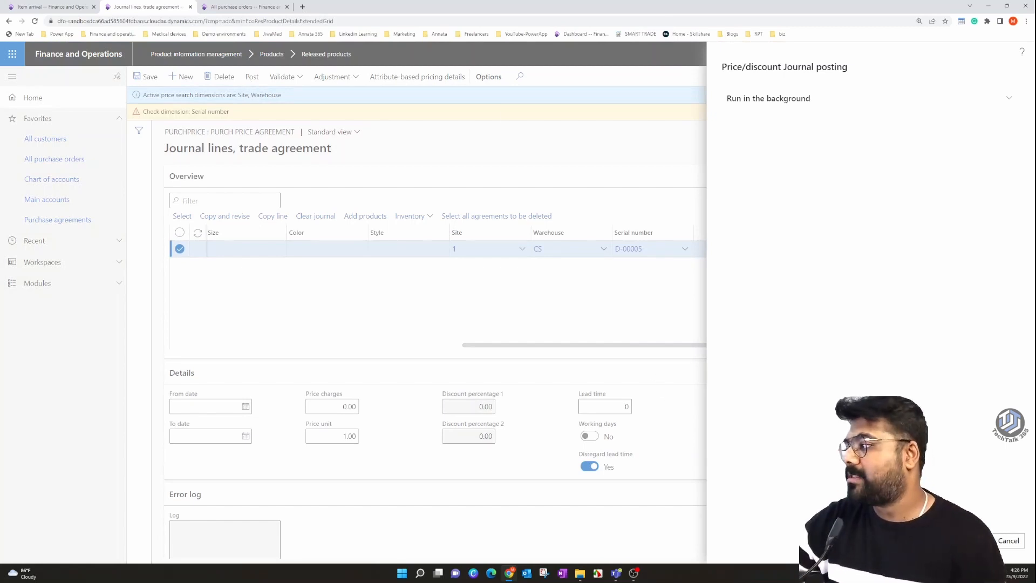
{"action": "left_click", "coordinate": [975, 541]}
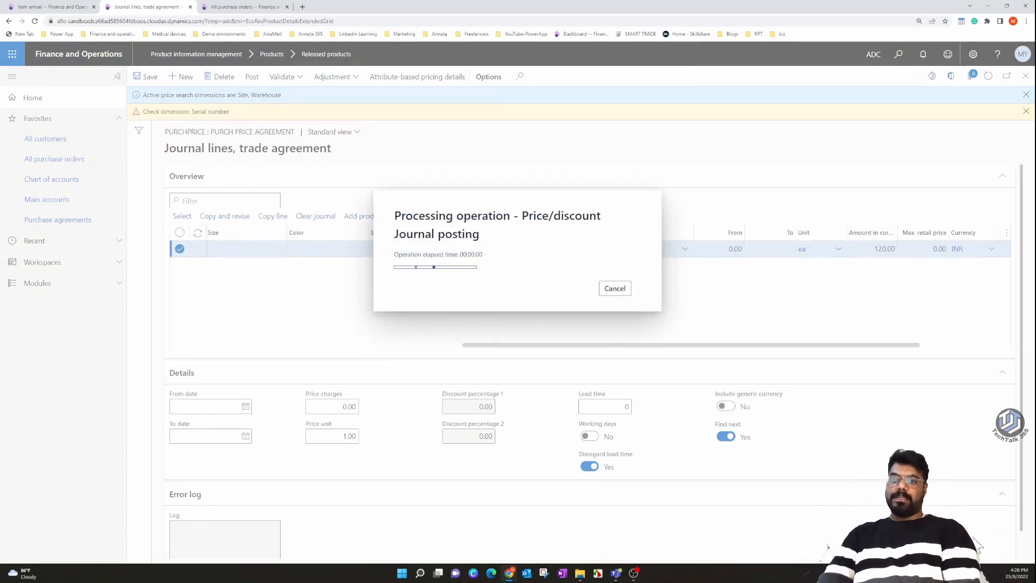